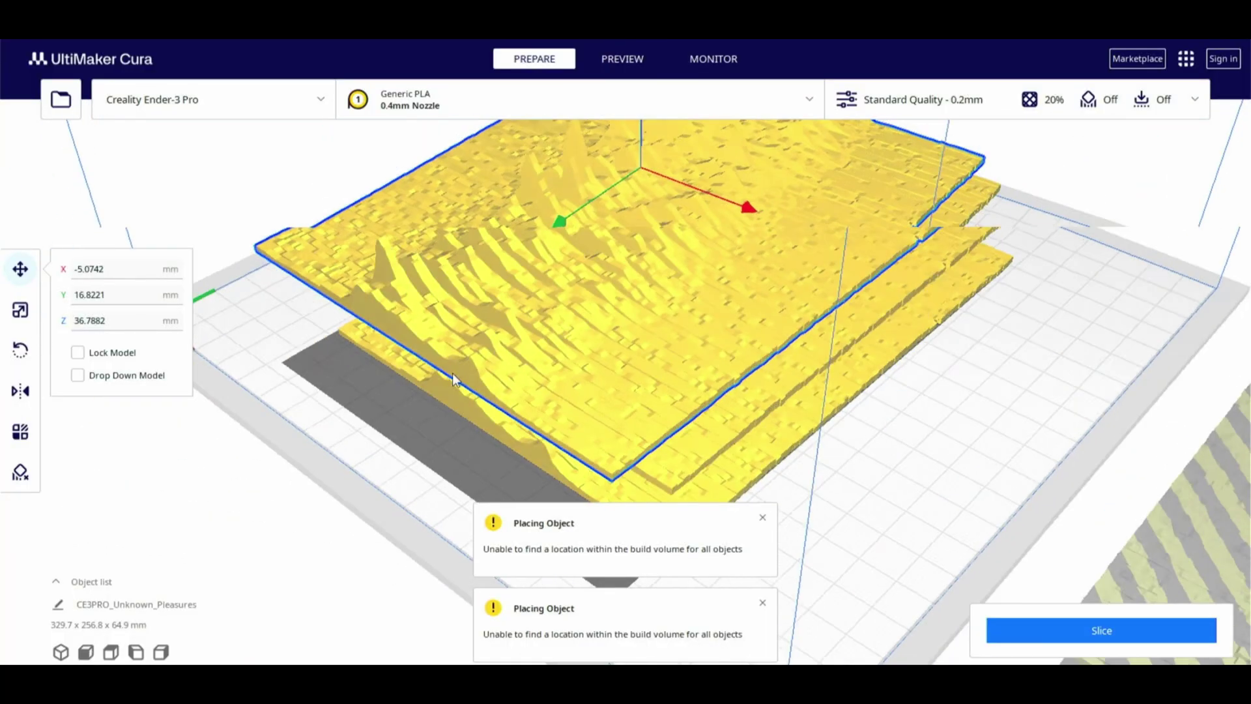
Move the top yellow slab back along Y with the Move gizmo
{"action": "right_click_drag", "start_coordinate": [453, 372], "coordinate": [527, 255]}
{"action": "left_click_drag", "start_coordinate": [567, 199], "coordinate": [645, 176]}
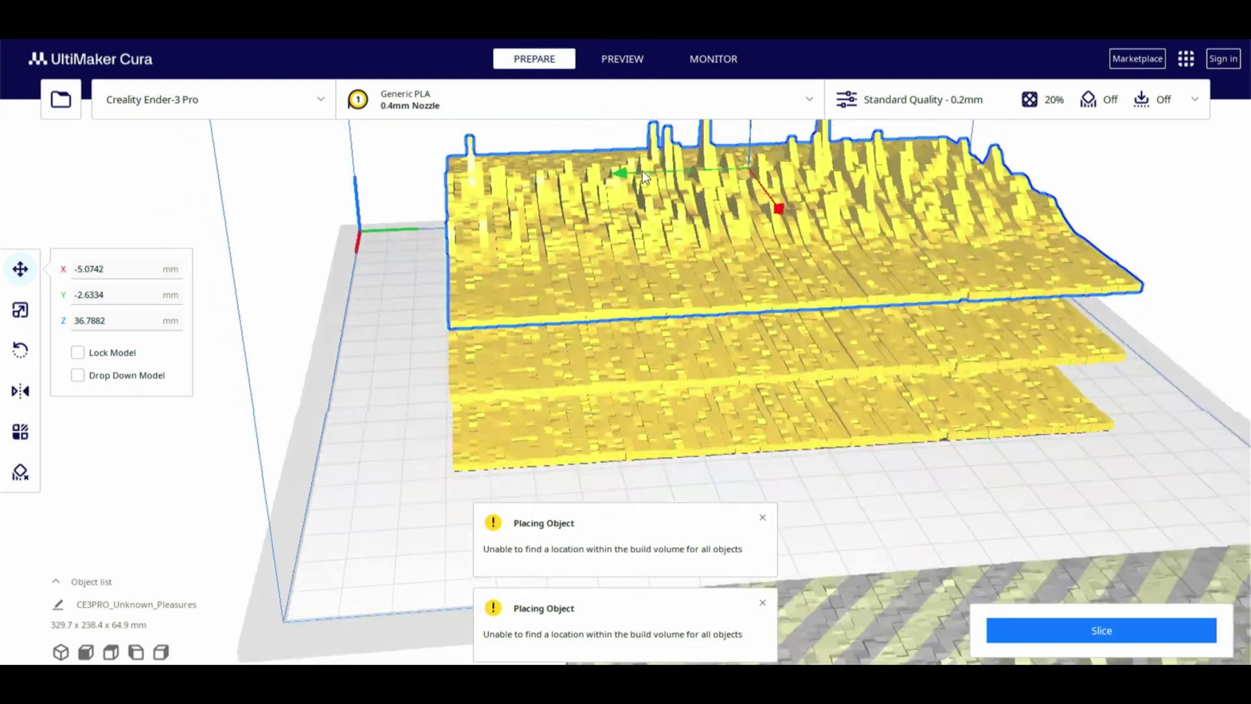
{"action": "right_click_drag", "start_coordinate": [643, 176], "coordinate": [641, 159]}
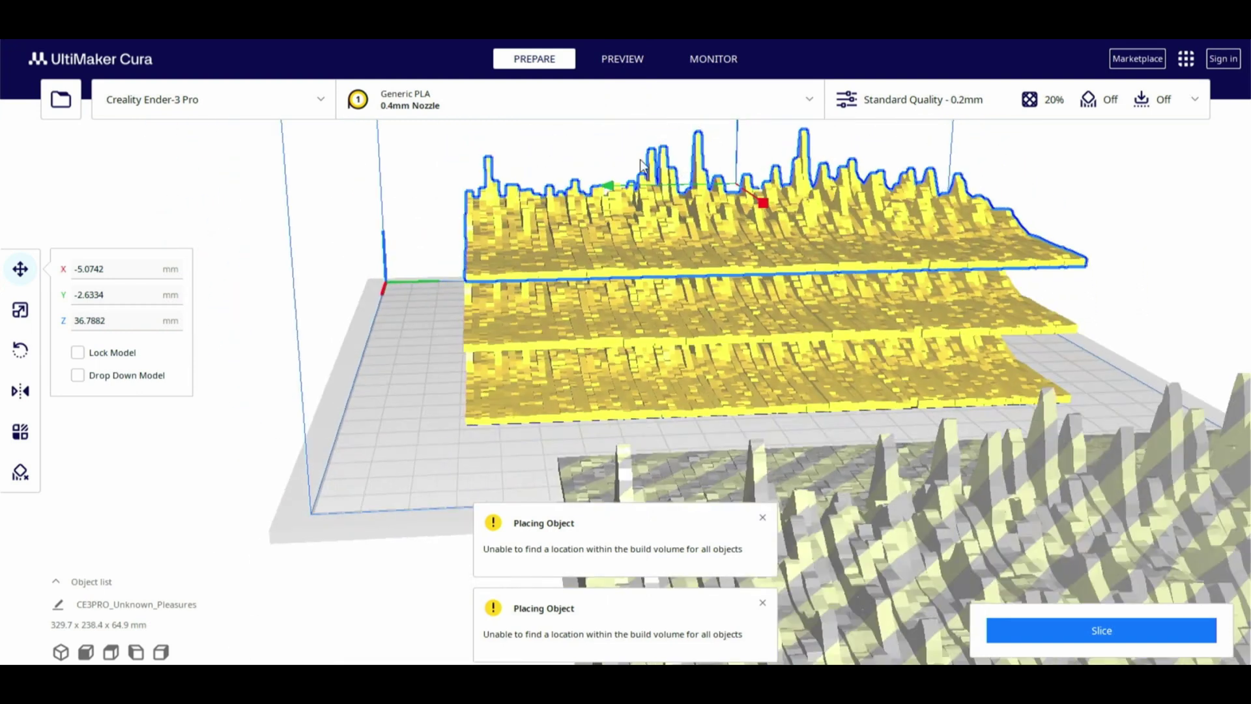
{"action": "scroll", "coordinate": [614, 348], "scroll_direction": "down", "scroll_amount": 3}
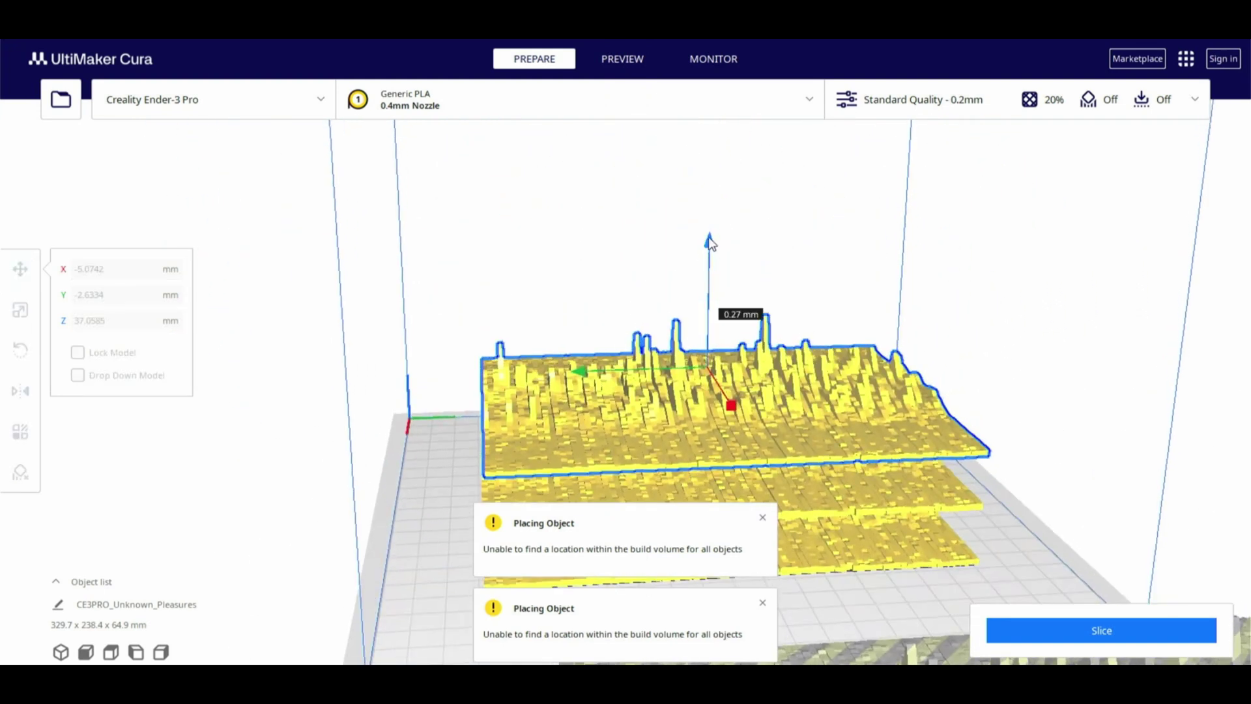
{"action": "scroll", "coordinate": [811, 269], "scroll_direction": "down", "scroll_amount": 3}
Select the grey terrain model and dismiss both Placing Object warnings
{"action": "left_click", "coordinate": [859, 560]}
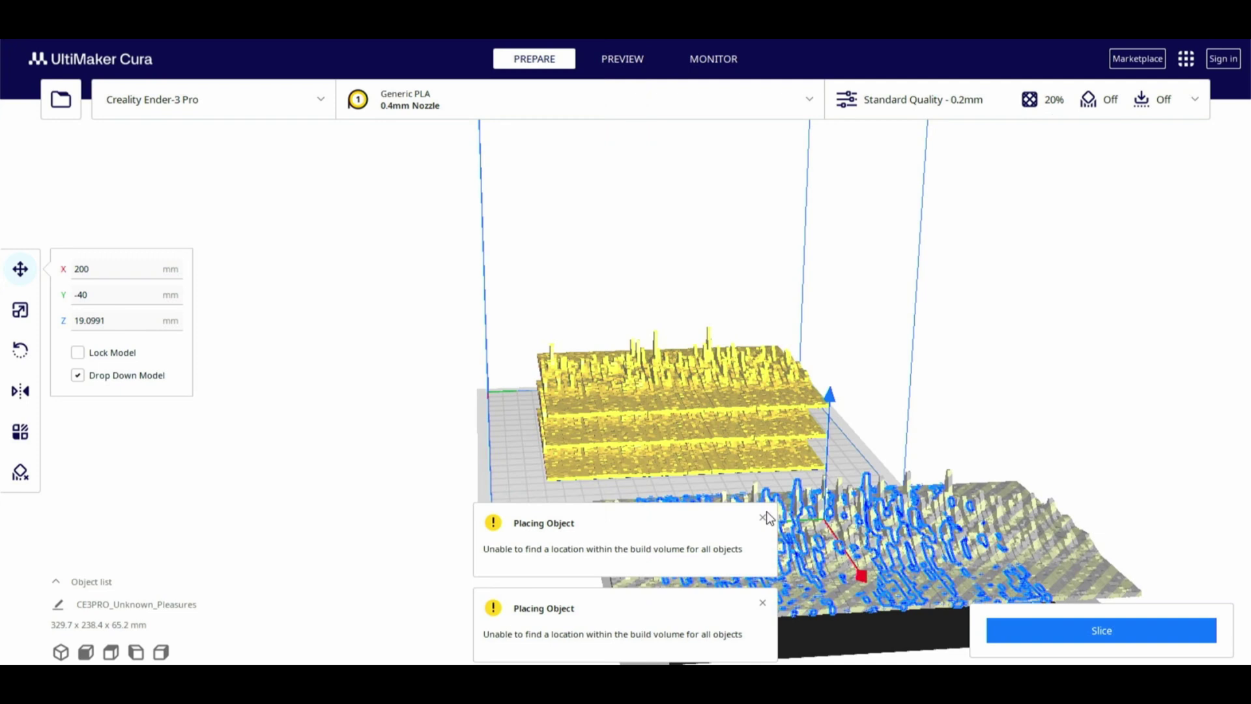
{"action": "left_click", "coordinate": [763, 516]}
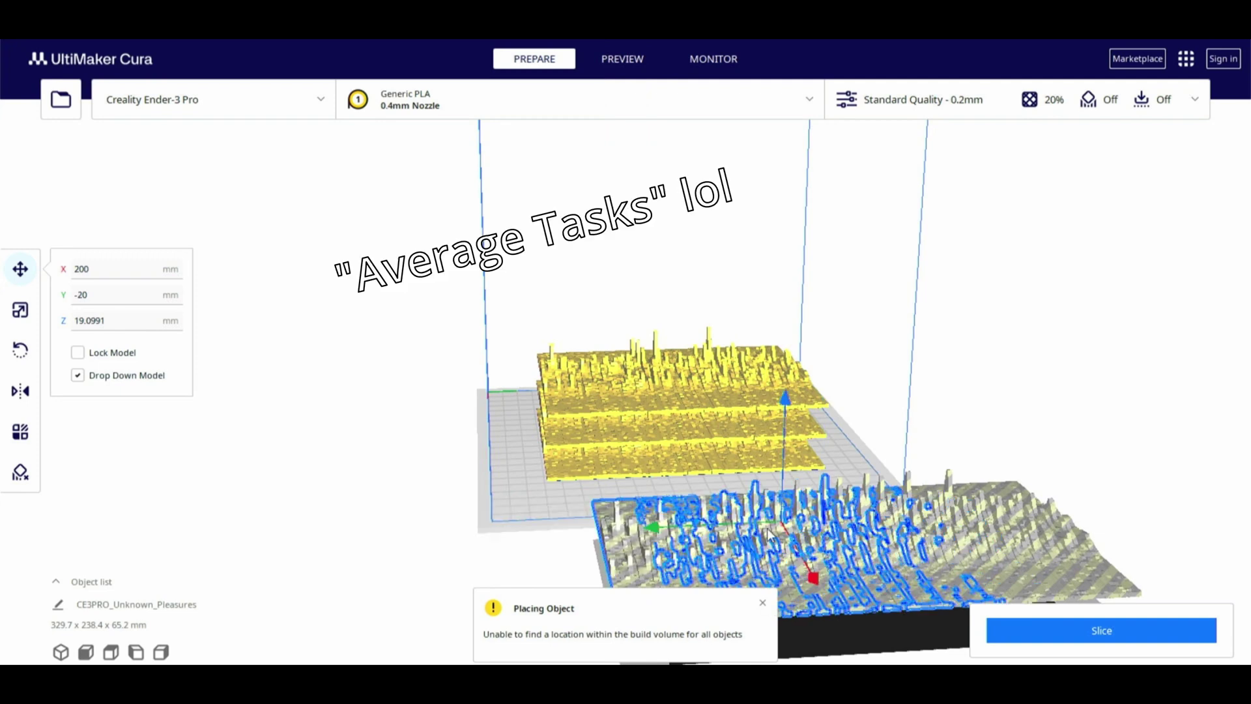
{"action": "left_click", "coordinate": [763, 605]}
Raise the grey terrain model and slide it left into the build volume
{"action": "right_click_drag", "start_coordinate": [220, 396], "coordinate": [438, 400]}
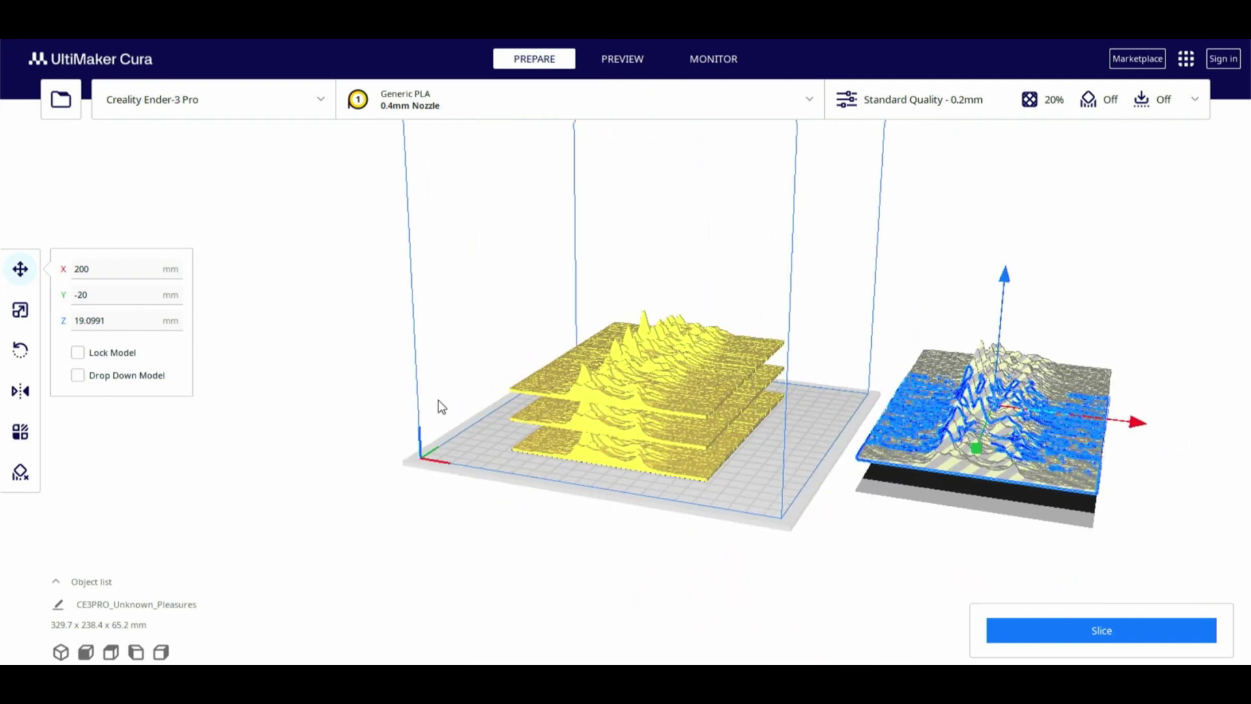
{"action": "left_click_drag", "start_coordinate": [1000, 283], "coordinate": [1026, 158]}
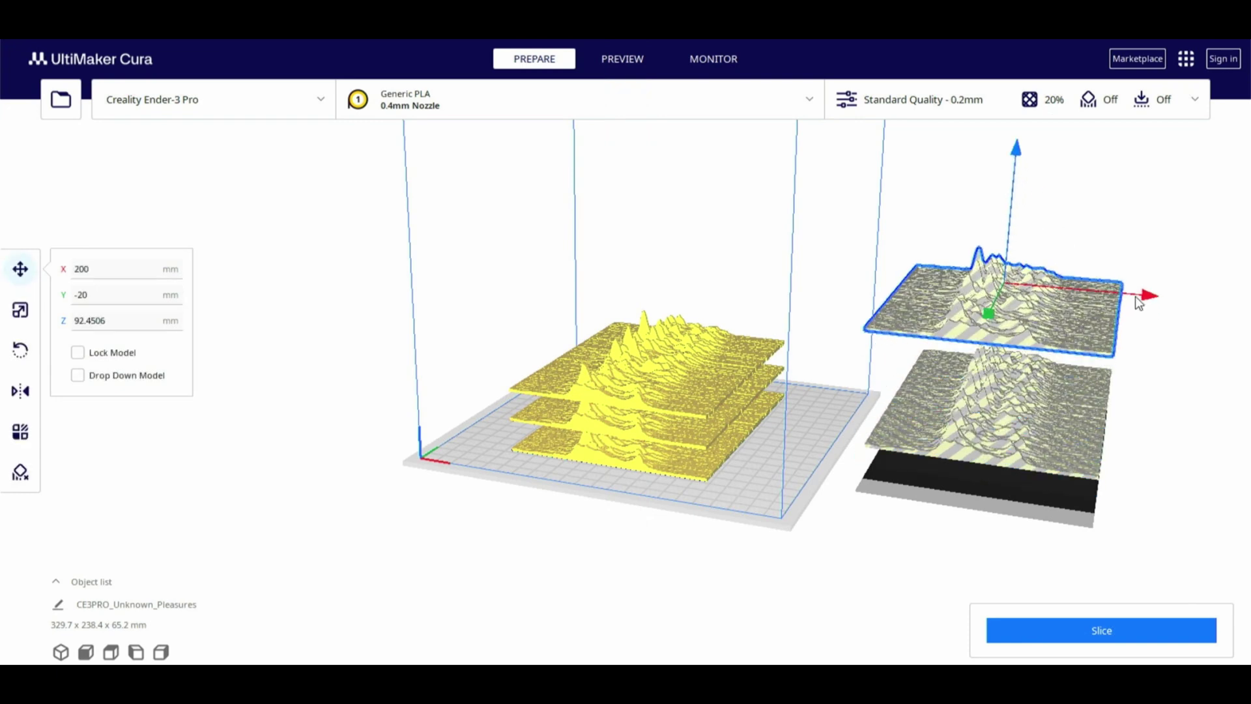
{"action": "mouse_move", "coordinate": [1134, 296]}
{"action": "left_mouse_down"}
{"action": "mouse_move", "coordinate": [888, 318]}
{"action": "mouse_move", "coordinate": [816, 301]}
{"action": "left_mouse_up"}
{"action": "right_click_drag", "start_coordinate": [815, 294], "coordinate": [868, 283]}
{"action": "scroll", "coordinate": [710, 291], "scroll_direction": "up", "scroll_amount": 3}
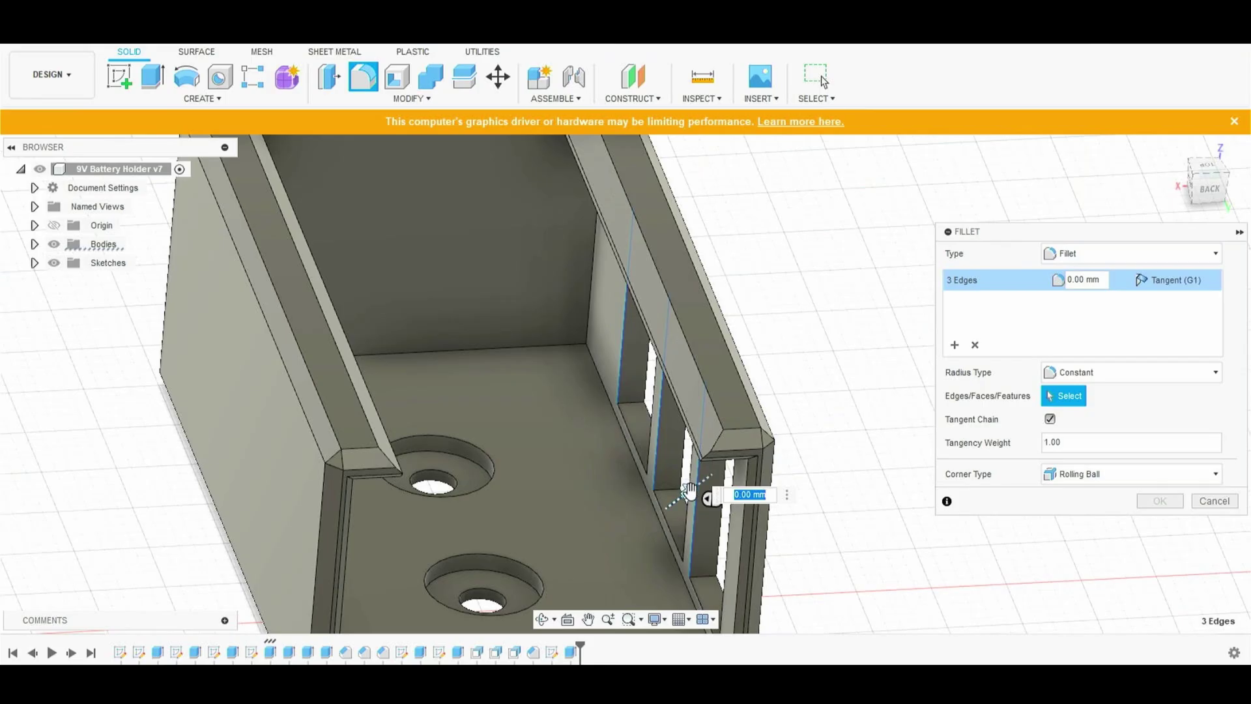
{"action": "type", "text": "1.5"}
Apply the 1.5 mm fillet to the three battery holder edges
{"action": "key", "text": "Return"}
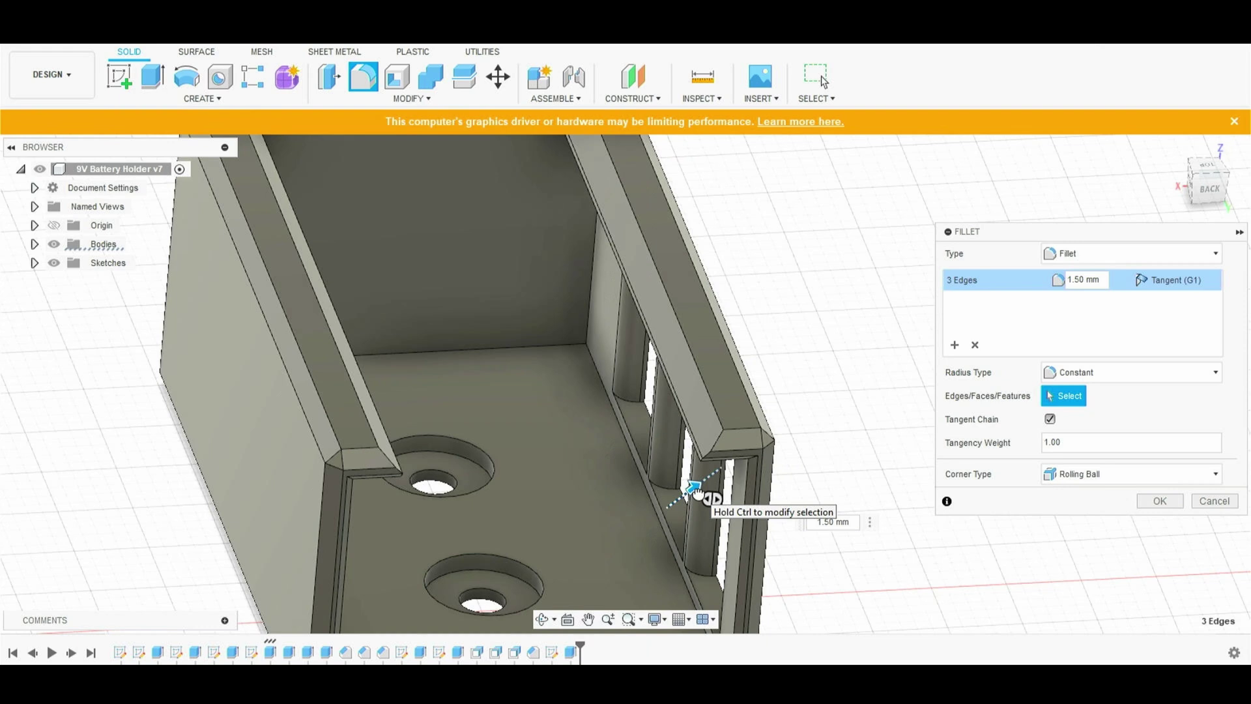
{"action": "key", "text": "Return"}
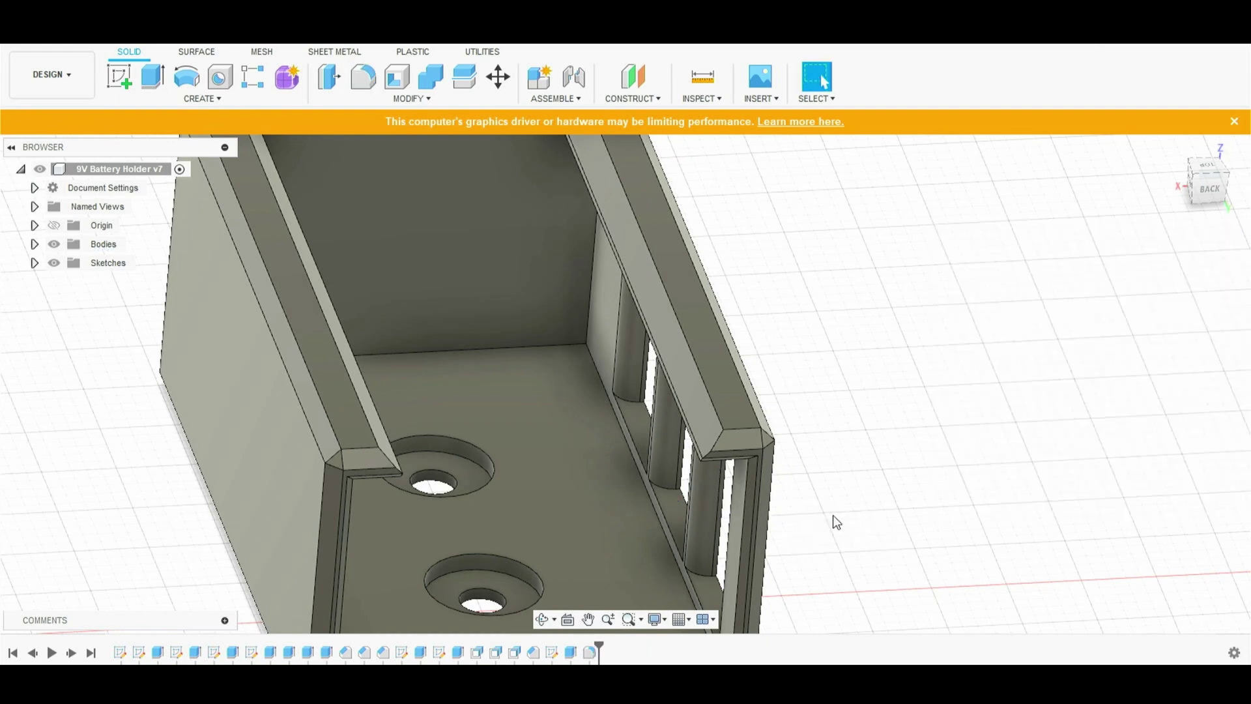
{"action": "middle_click_drag", "start_coordinate": [748, 298], "coordinate": [693, 306]}
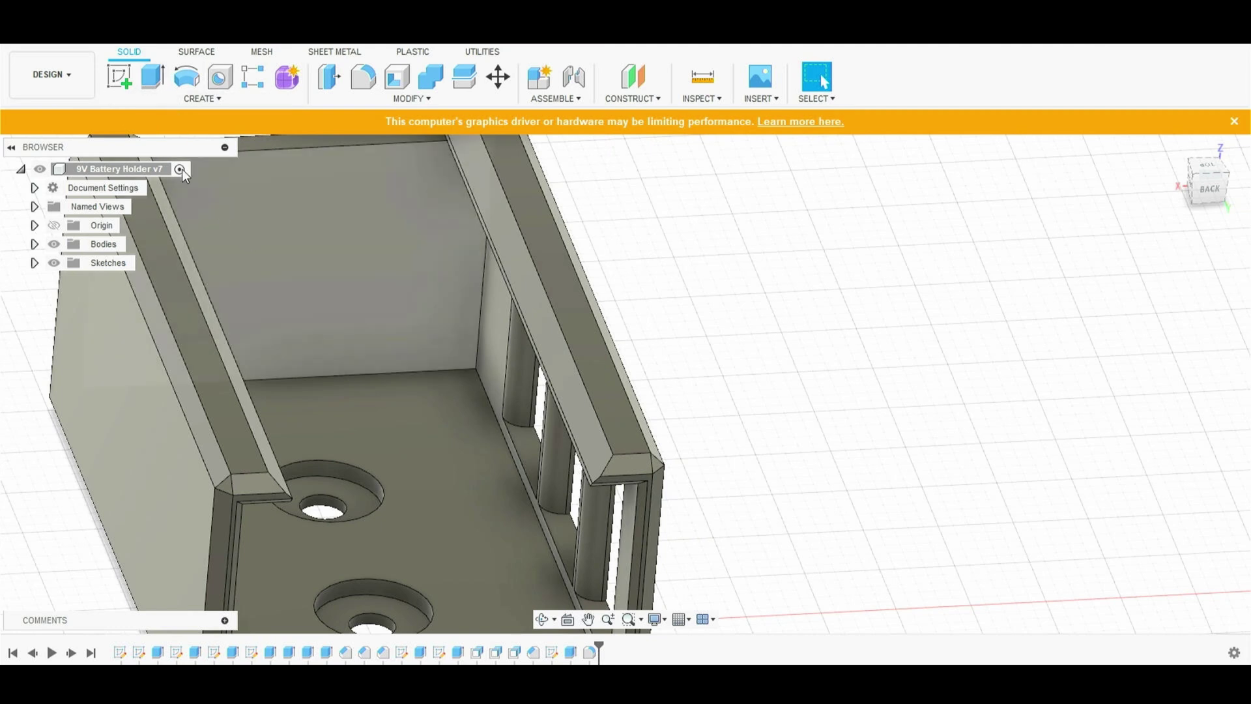
Start a sketch on the holder wall and pick the circle, then spline tool
{"action": "left_click", "coordinate": [119, 76]}
{"action": "left_click", "coordinate": [318, 299]}
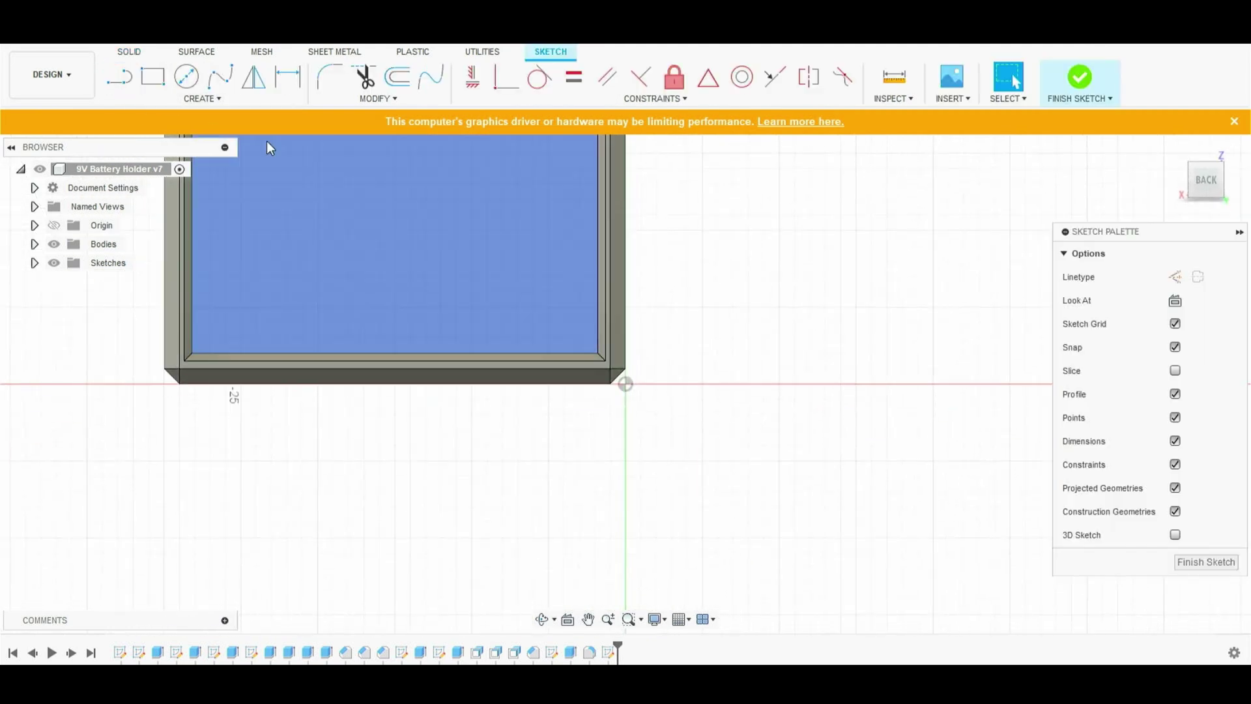
{"action": "key", "text": "c"}
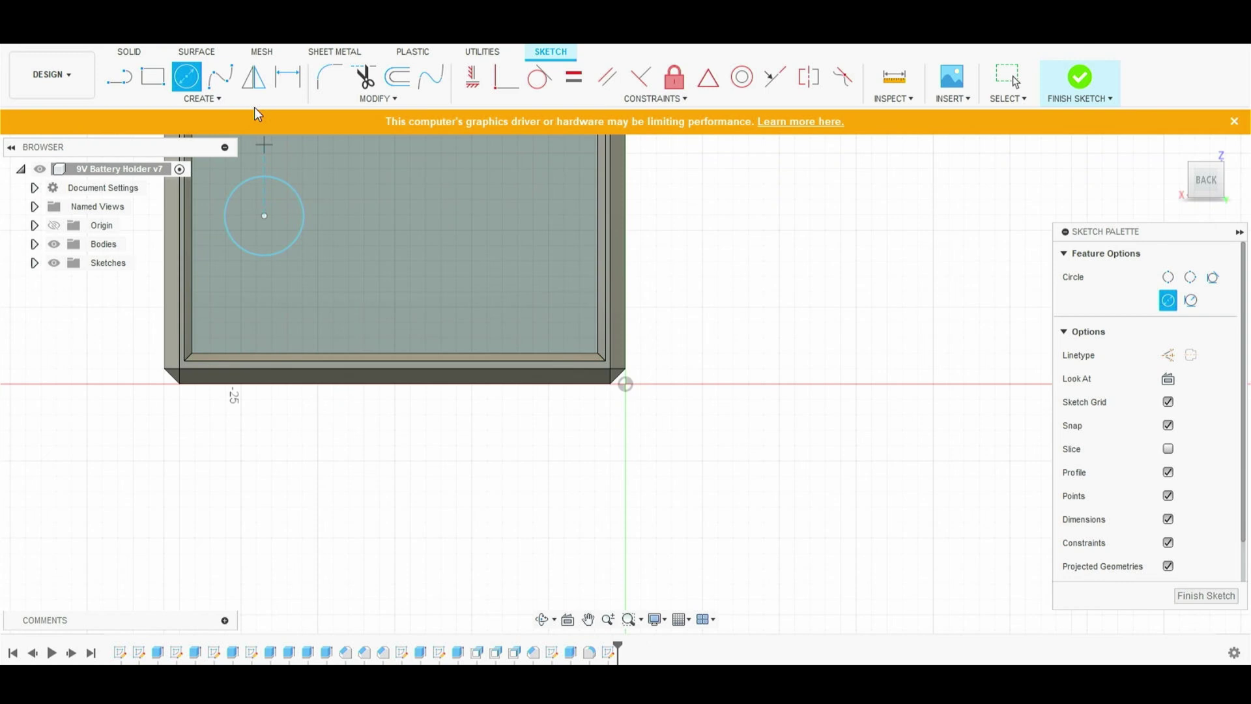
{"action": "left_click", "coordinate": [222, 78]}
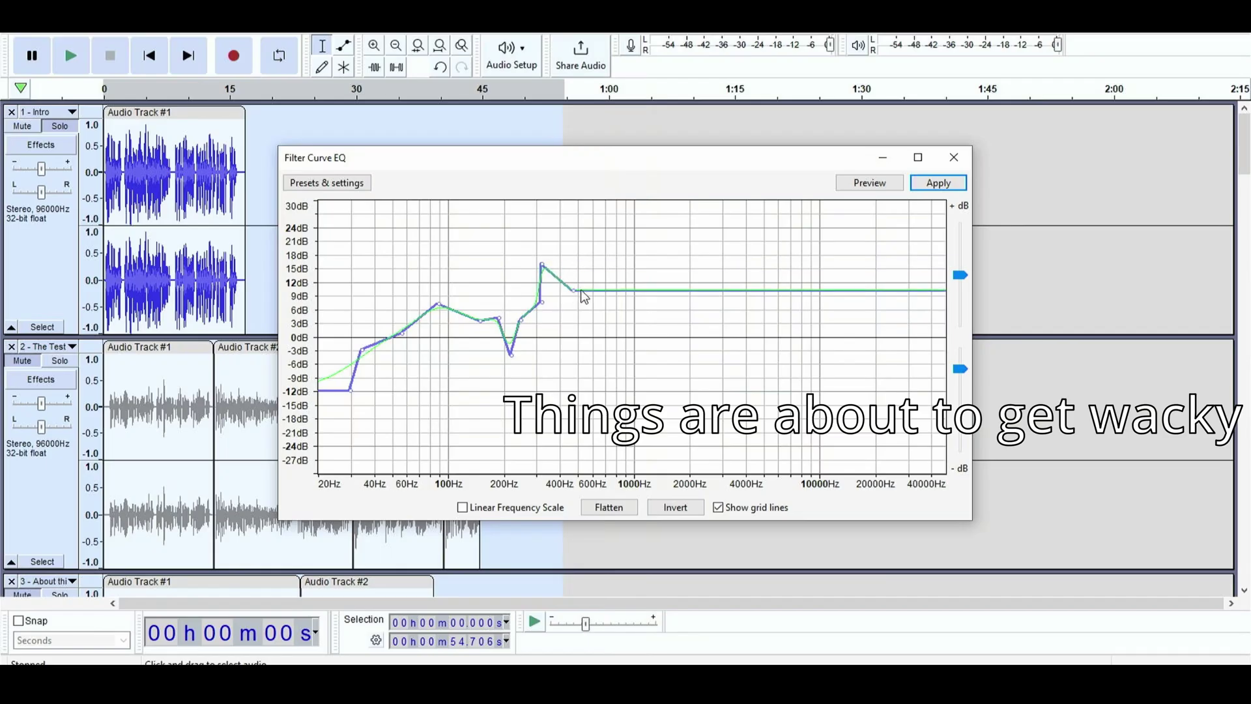
{"action": "type", "text": "_1"}
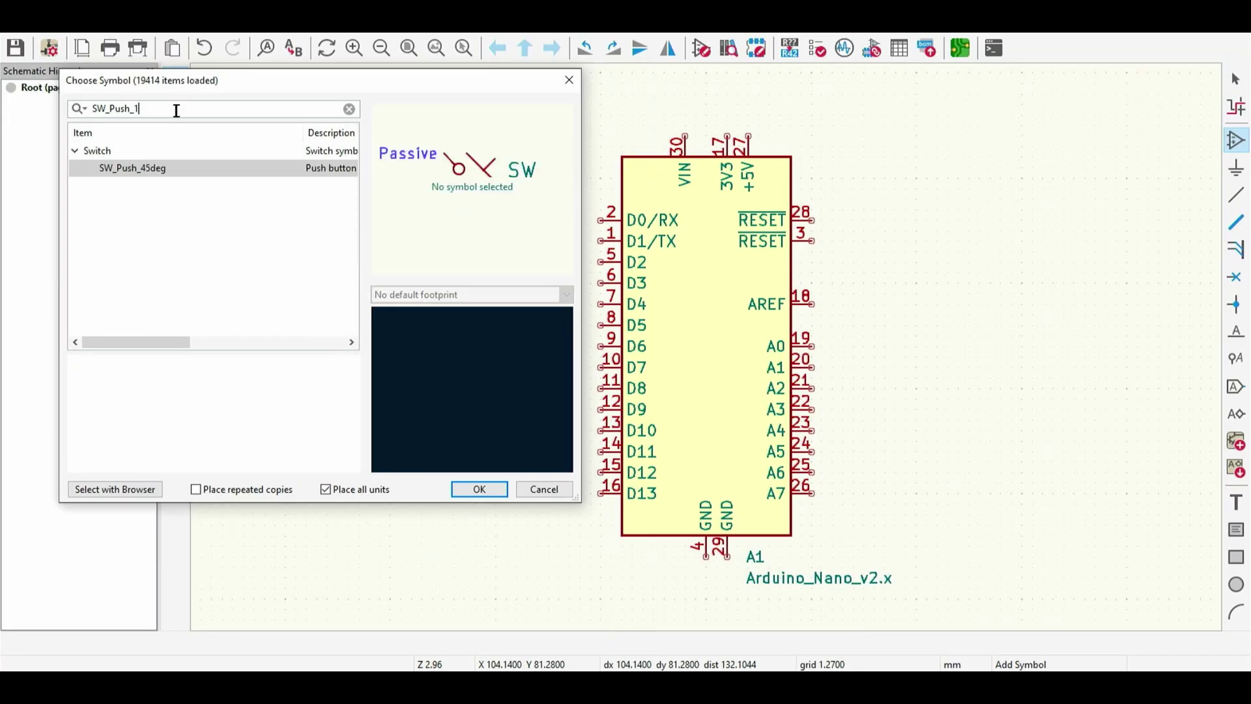
{"action": "type", "text": "P"}
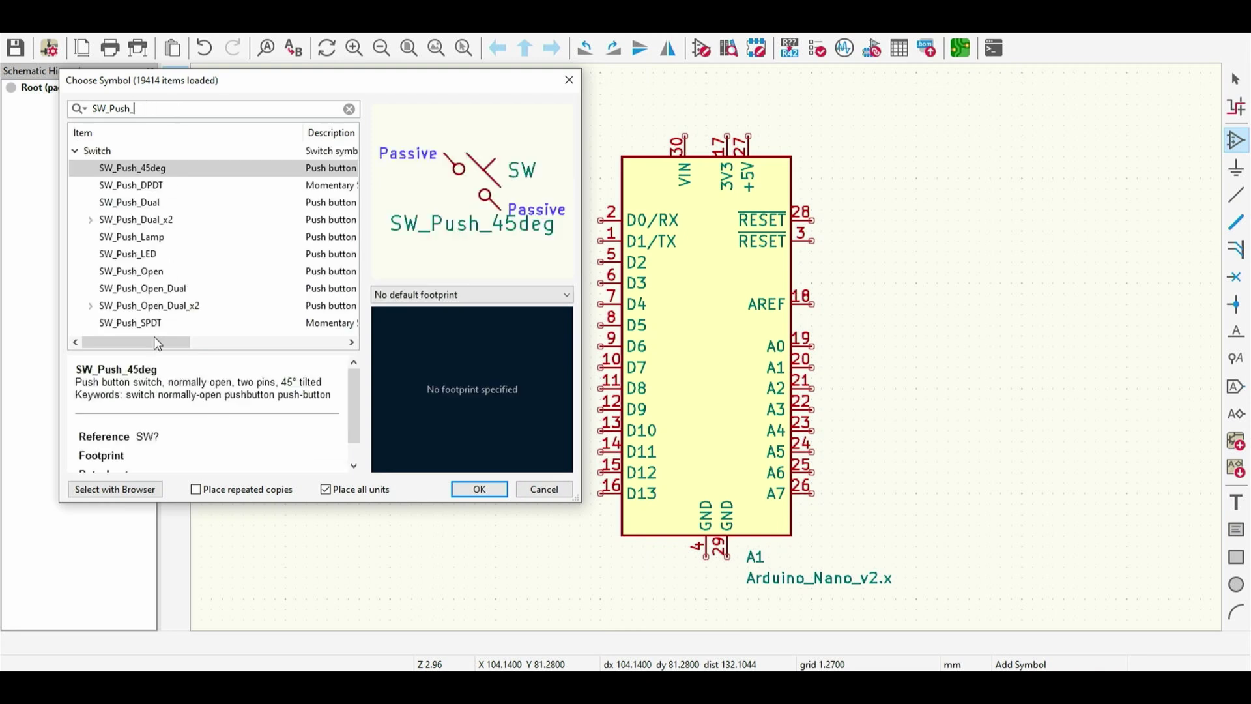
{"action": "left_click_drag", "start_coordinate": [155, 347], "coordinate": [235, 339]}
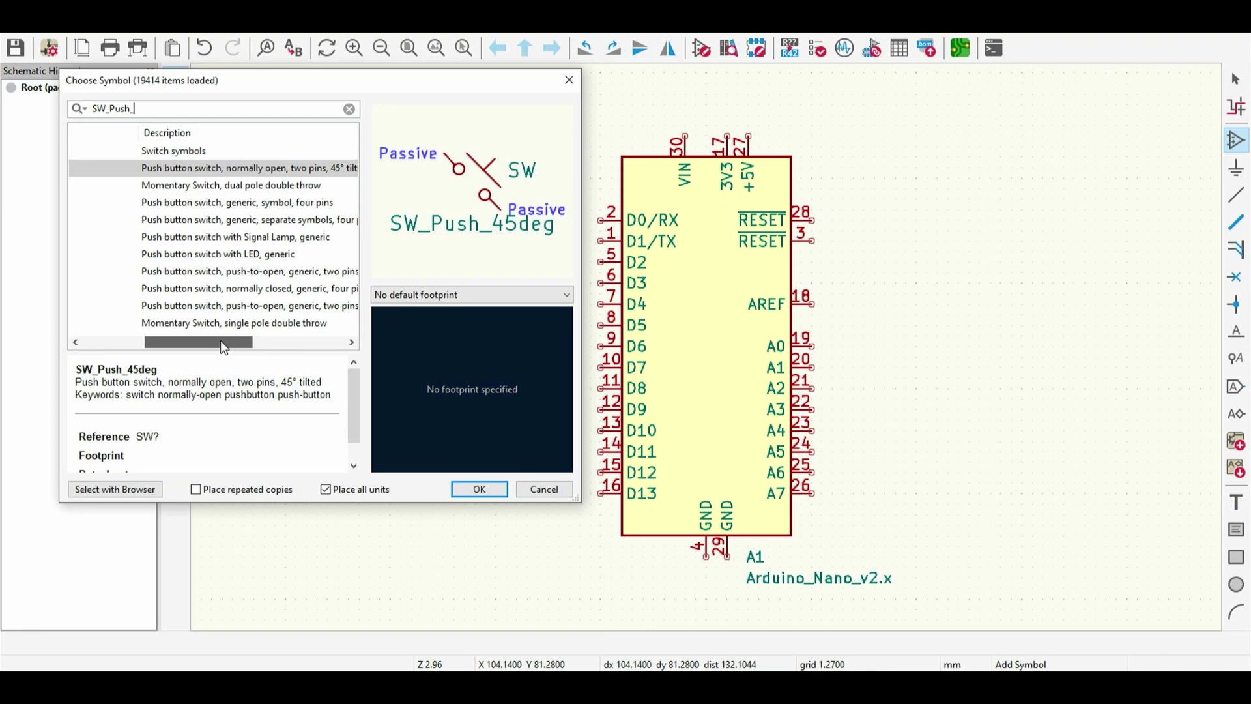
Choose the dual pole double throw momentary SW_Push switch and list its footprints
{"action": "left_click", "coordinate": [242, 185]}
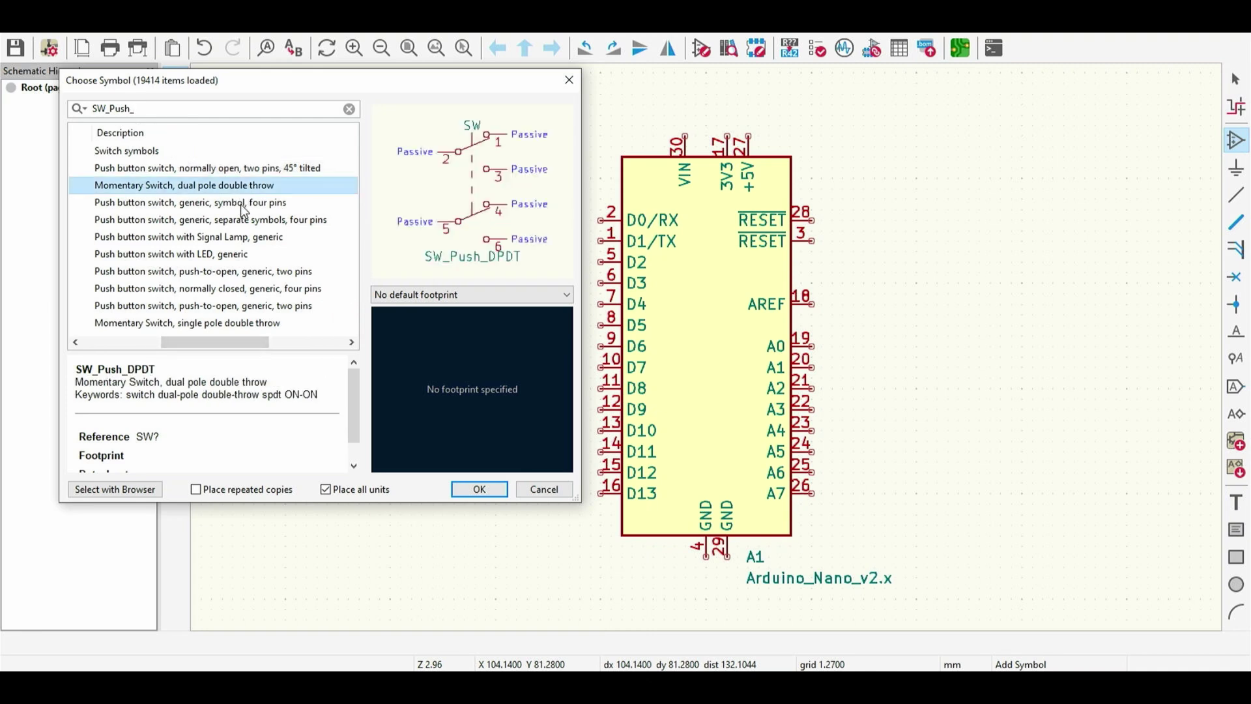
{"action": "left_click", "coordinate": [451, 286]}
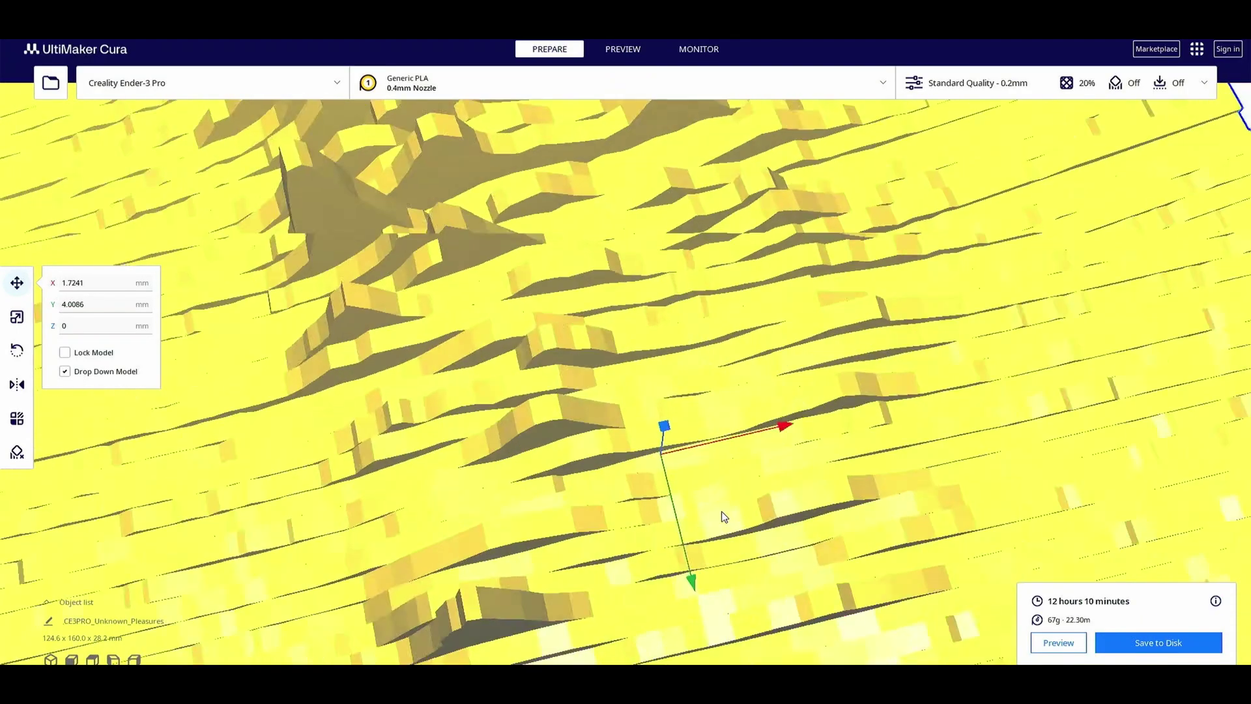
Orbit the view around the sliced yellow terrain model
{"action": "right_click_drag", "start_coordinate": [721, 517], "coordinate": [634, 506]}
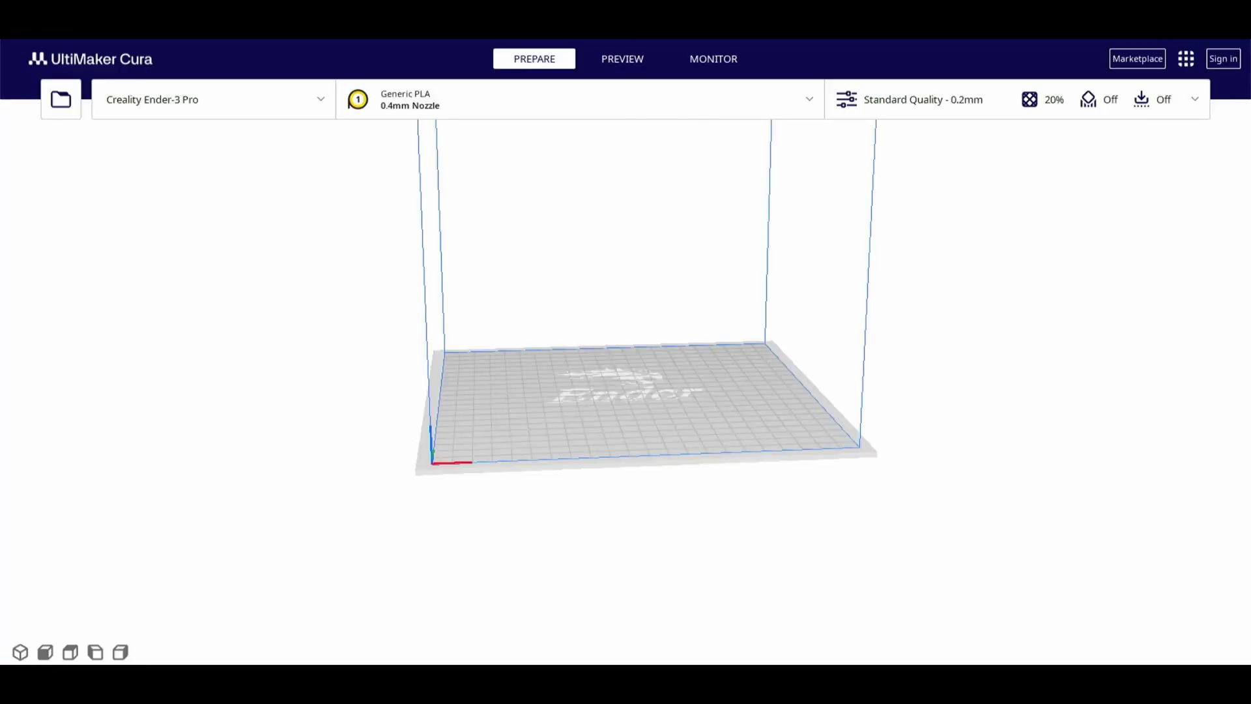
Load Unknown_Pleasures from File Explorer and scale it uniformly to 20%
{"action": "key", "text": "super+e"}
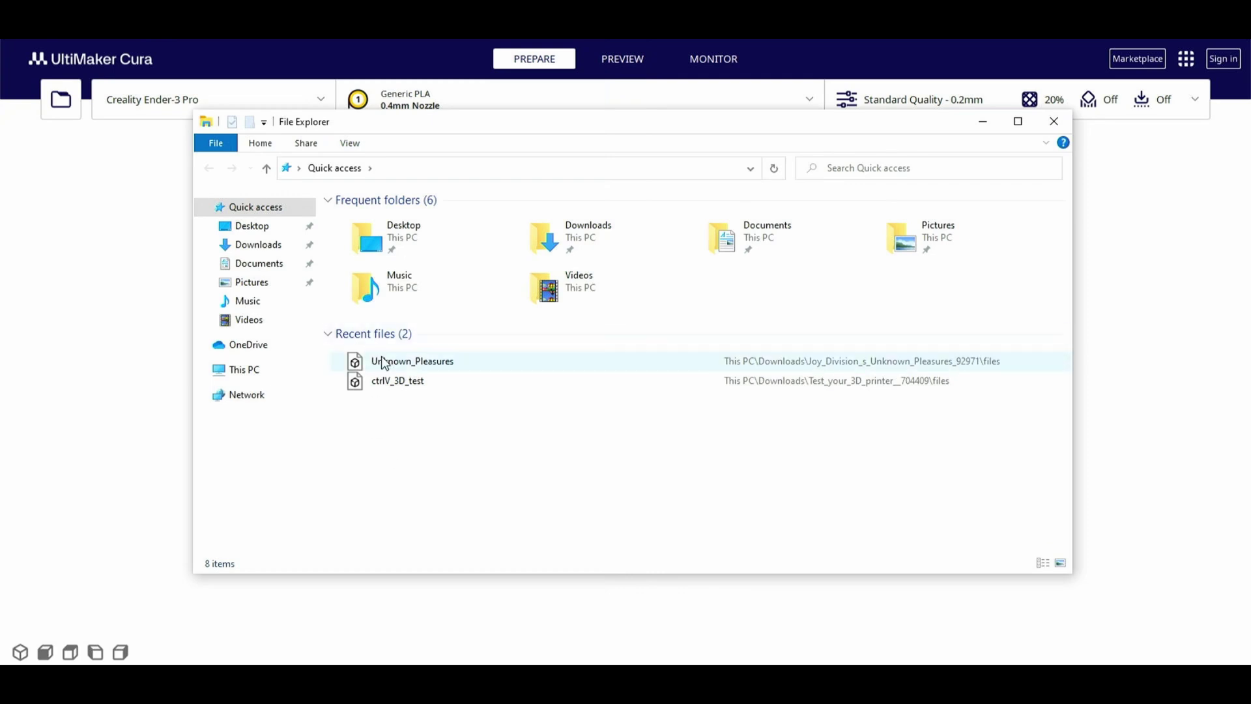
{"action": "left_click", "coordinate": [380, 361]}
{"action": "left_click_drag", "start_coordinate": [159, 373], "coordinate": [134, 459]}
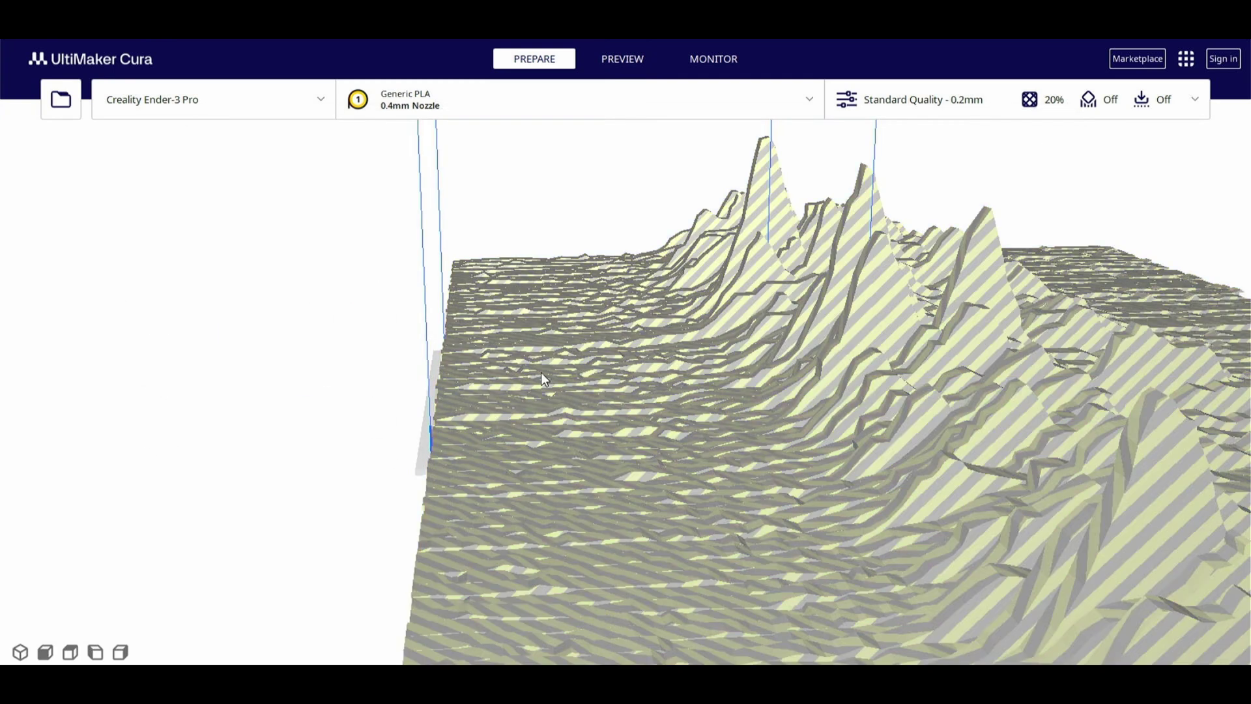
{"action": "scroll", "coordinate": [541, 376], "scroll_direction": "down", "scroll_amount": 3}
{"action": "right_click", "coordinate": [539, 391]}
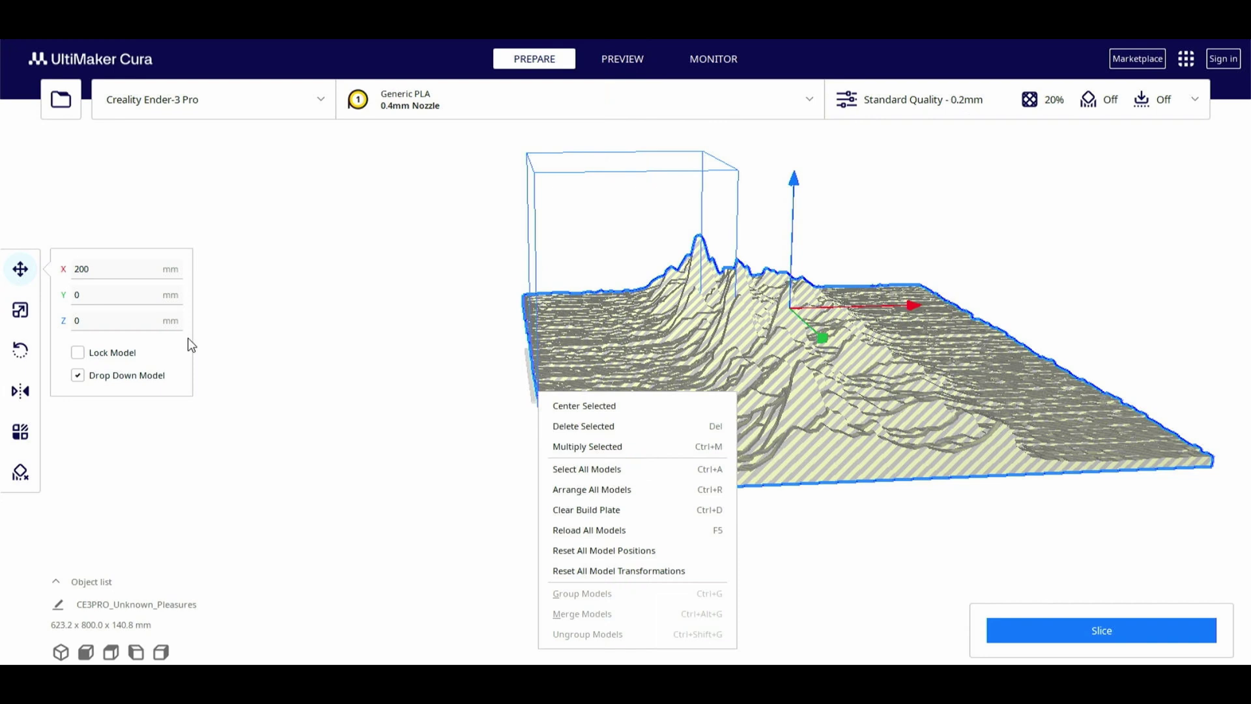
{"action": "left_click", "coordinate": [19, 310]}
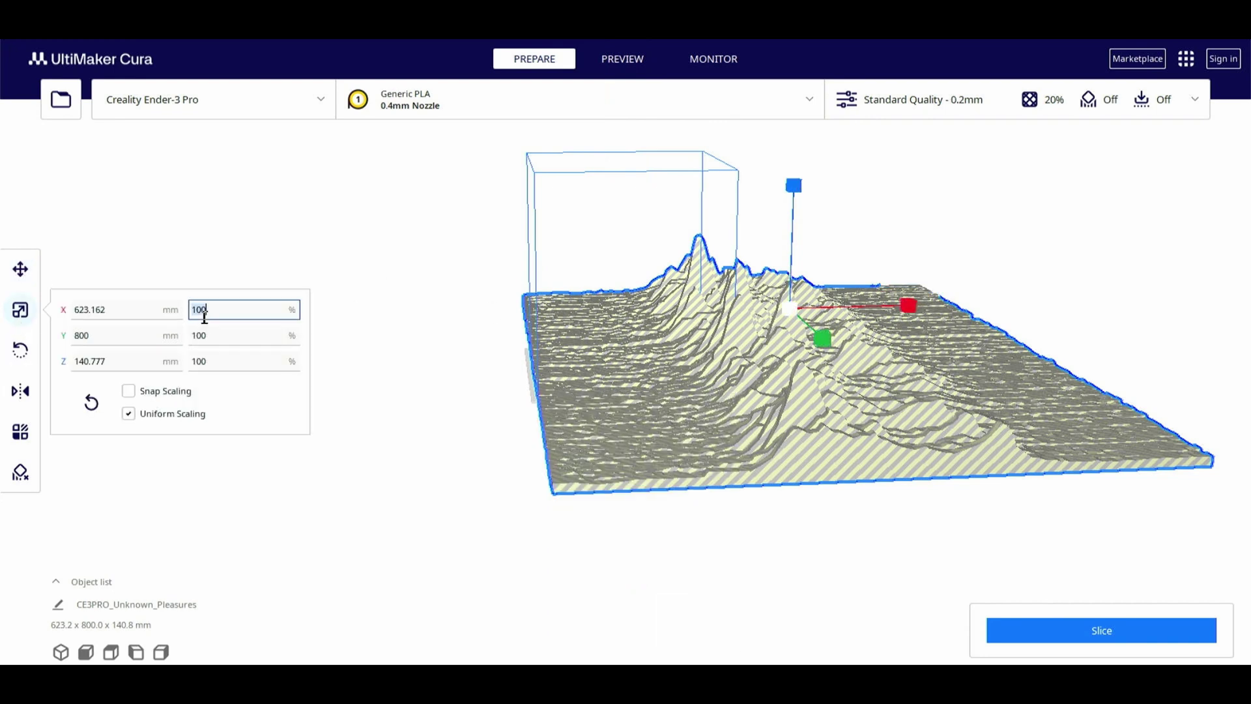
{"action": "key", "text": "Return"}
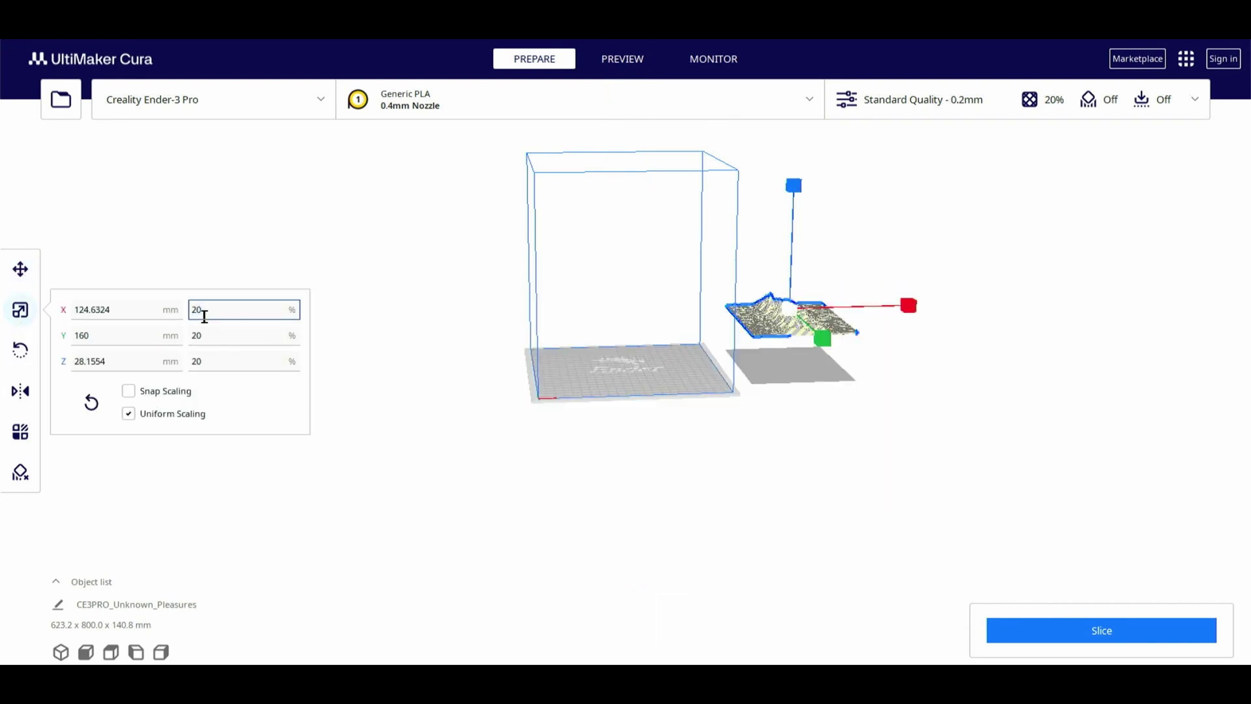
Move the shrunken model onto the build plate near its centre
{"action": "left_click", "coordinate": [36, 278]}
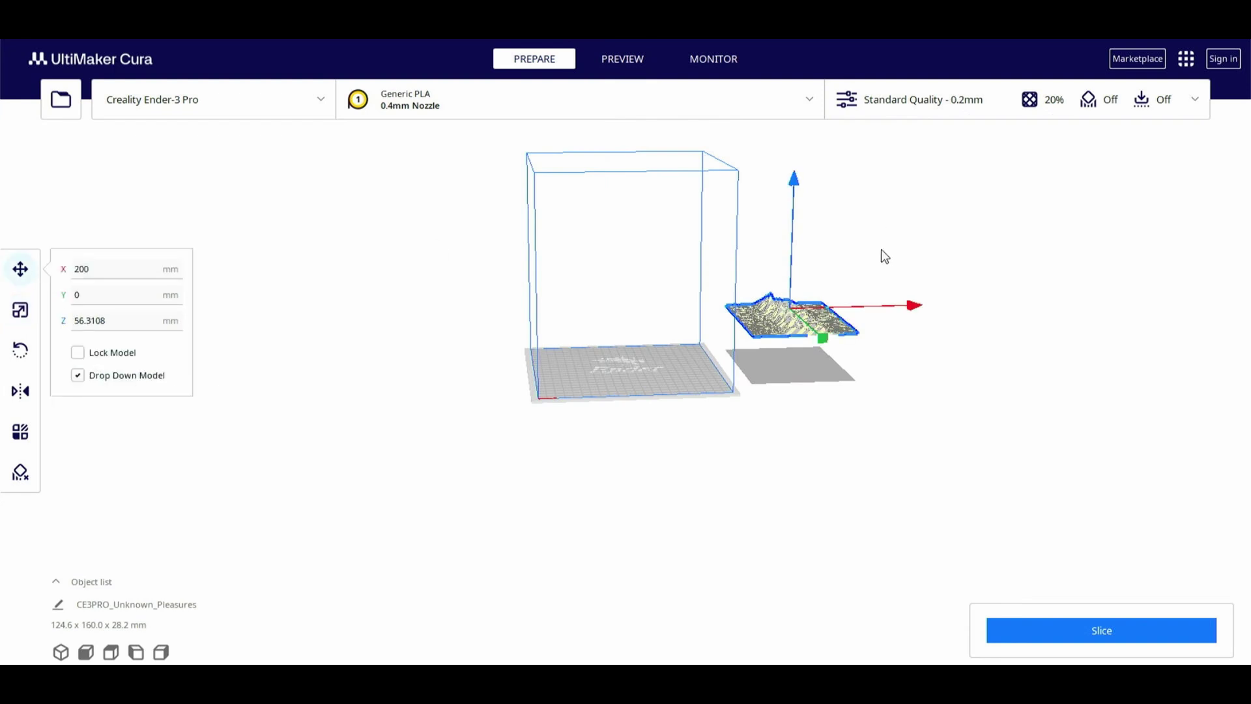
{"action": "left_click_drag", "start_coordinate": [766, 316], "coordinate": [630, 321]}
{"action": "right_click_drag", "start_coordinate": [629, 321], "coordinate": [599, 408]}
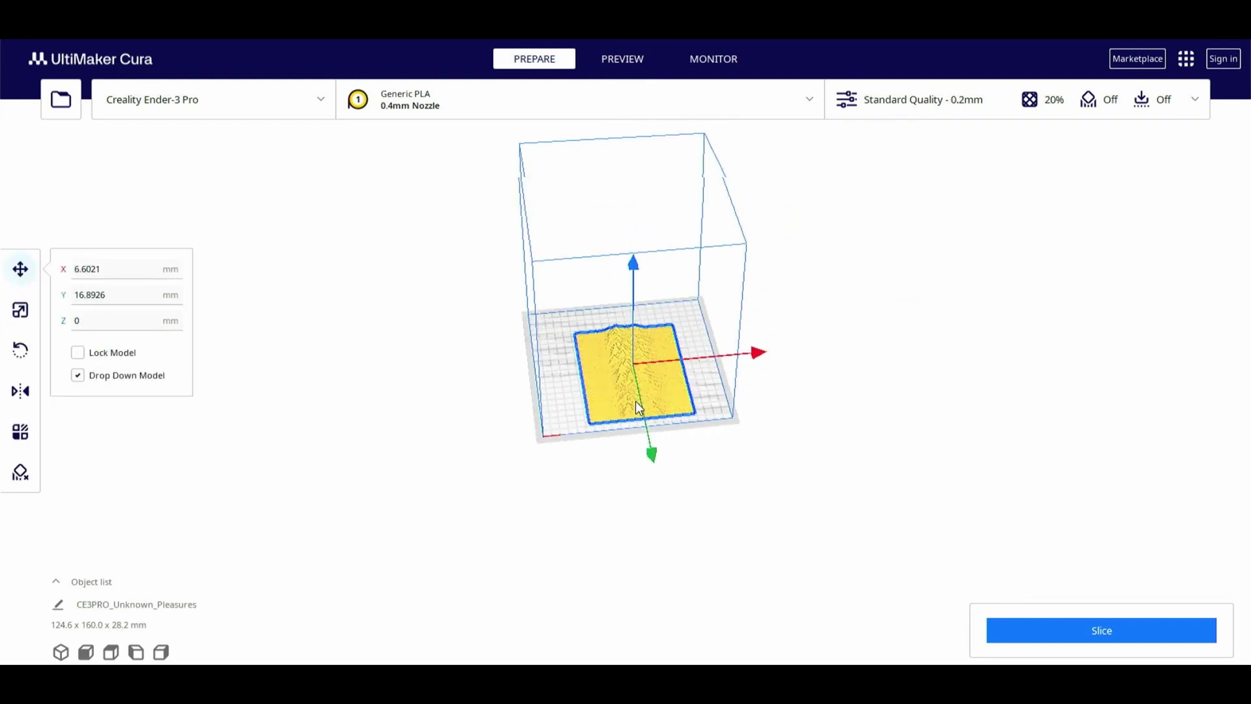
{"action": "scroll", "coordinate": [599, 408], "scroll_direction": "up", "scroll_amount": 3}
{"action": "left_click_drag", "start_coordinate": [599, 404], "coordinate": [573, 380]}
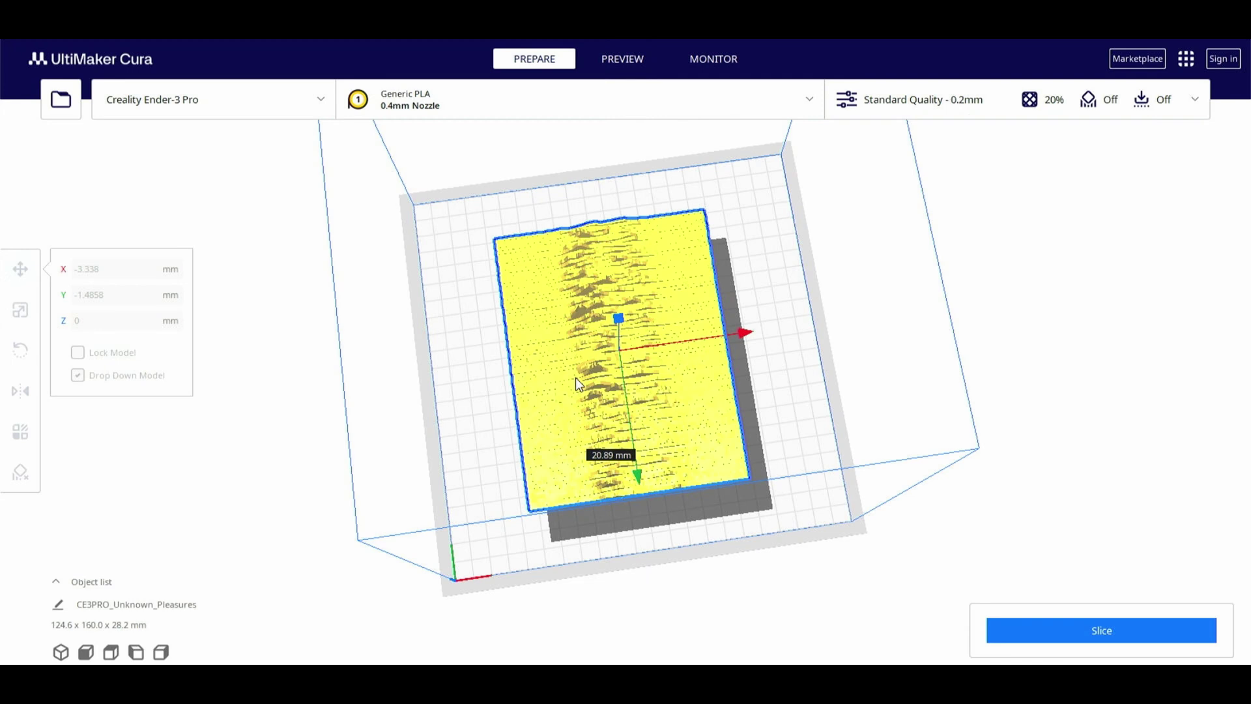
{"action": "left_click", "coordinate": [769, 365]}
{"action": "left_click", "coordinate": [697, 420]}
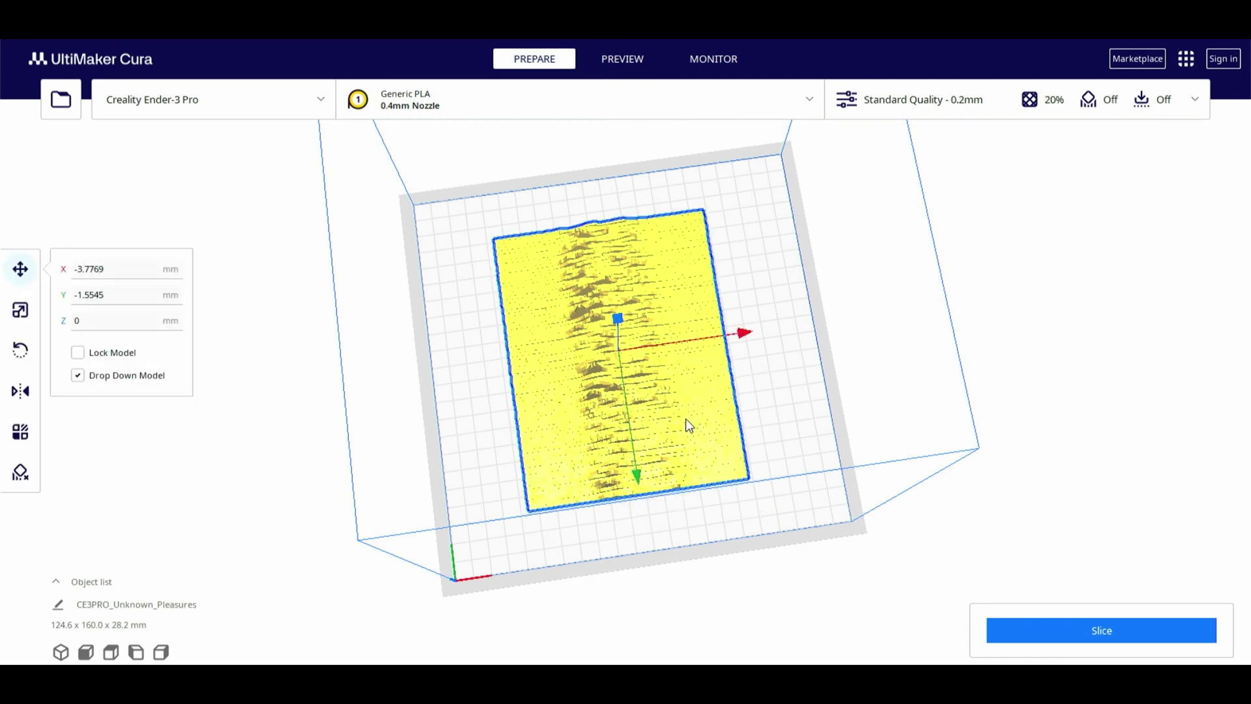
{"action": "scroll", "coordinate": [686, 418], "scroll_direction": "down", "scroll_amount": 2}
{"action": "scroll", "coordinate": [682, 418], "scroll_direction": "up", "scroll_amount": 3}
Inspect the layered Unknown_Pleasures model from low angles, then slice it
{"action": "mouse_move", "coordinate": [681, 417]}
{"action": "right_mouse_down"}
{"action": "mouse_move", "coordinate": [690, 340]}
{"action": "mouse_move", "coordinate": [672, 235]}
{"action": "mouse_move", "coordinate": [622, 266]}
{"action": "right_mouse_up"}
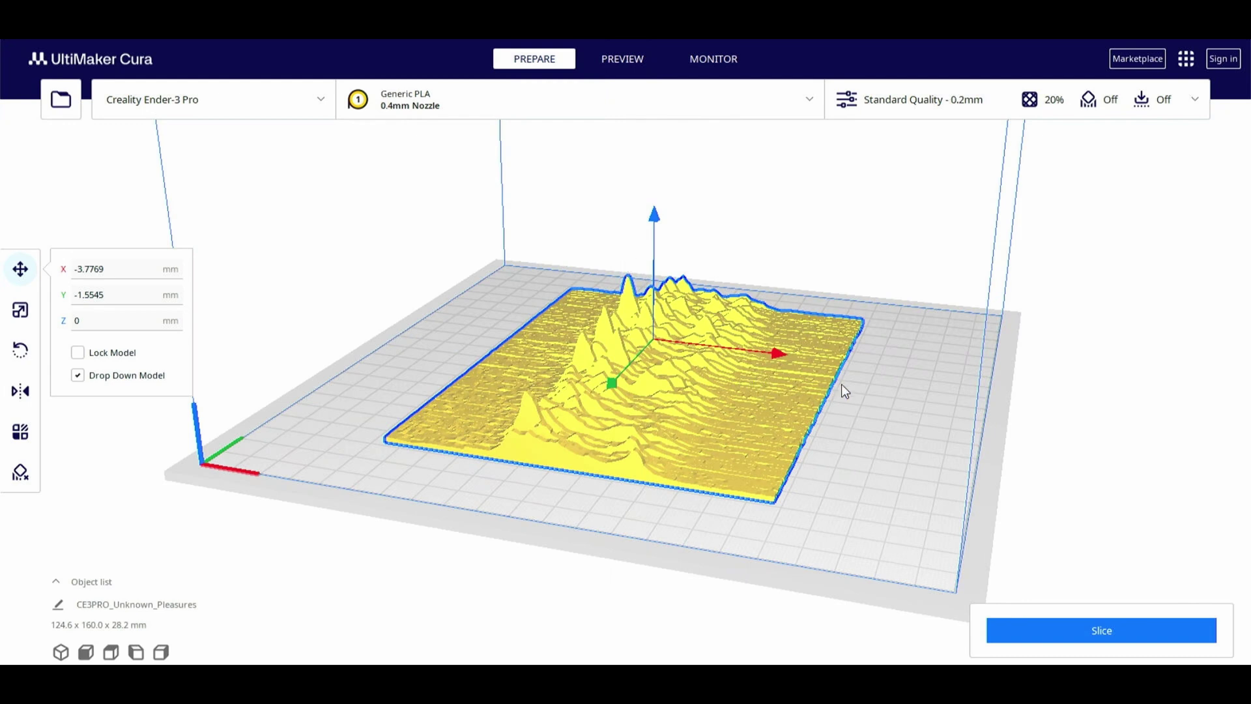
{"action": "mouse_move", "coordinate": [646, 216]}
{"action": "left_mouse_down"}
{"action": "mouse_move", "coordinate": [643, 119]}
{"action": "mouse_move", "coordinate": [656, 189]}
{"action": "left_mouse_up"}
{"action": "left_click", "coordinate": [728, 199]}
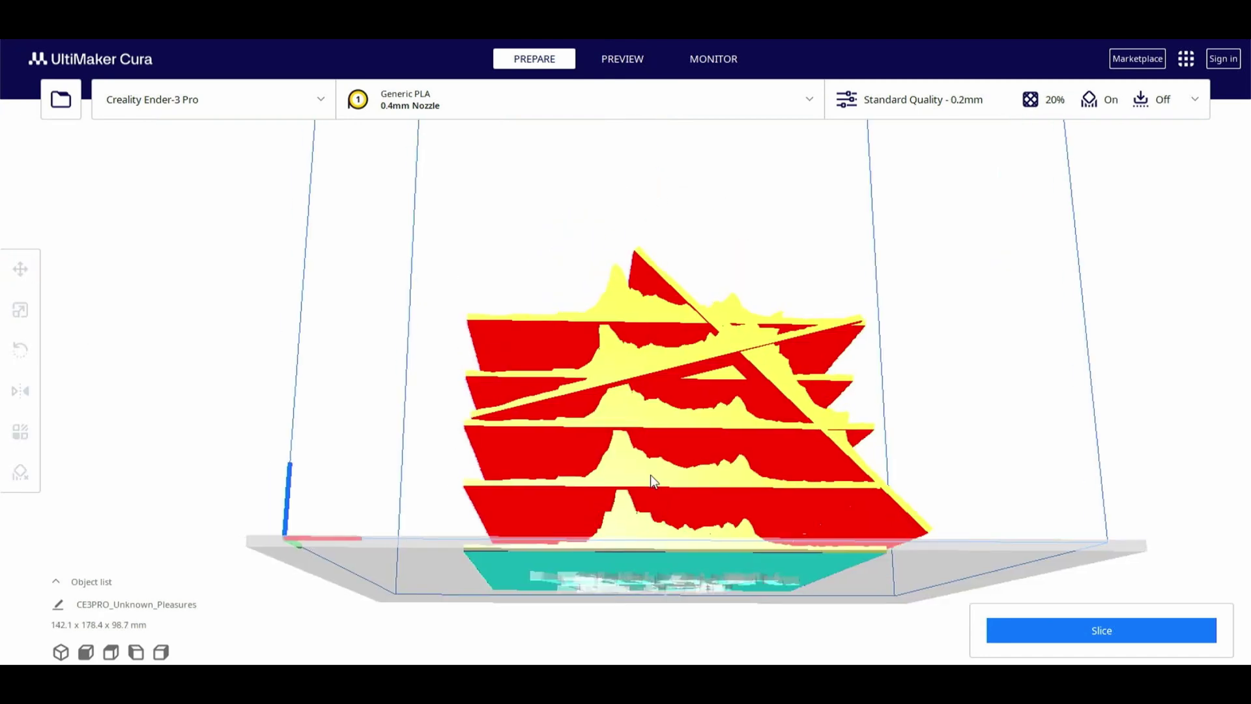
{"action": "mouse_move", "coordinate": [650, 475]}
{"action": "right_mouse_down"}
{"action": "mouse_move", "coordinate": [674, 471]}
{"action": "mouse_move", "coordinate": [516, 460]}
{"action": "mouse_move", "coordinate": [634, 418]}
{"action": "mouse_move", "coordinate": [659, 480]}
{"action": "mouse_move", "coordinate": [759, 487]}
{"action": "mouse_move", "coordinate": [838, 398]}
{"action": "mouse_move", "coordinate": [577, 419]}
{"action": "mouse_move", "coordinate": [885, 386]}
{"action": "mouse_move", "coordinate": [858, 402]}
{"action": "mouse_move", "coordinate": [431, 397]}
{"action": "mouse_move", "coordinate": [463, 458]}
{"action": "mouse_move", "coordinate": [440, 206]}
{"action": "mouse_move", "coordinate": [494, 293]}
{"action": "right_mouse_up"}
{"action": "scroll", "coordinate": [495, 293], "scroll_direction": "up", "scroll_amount": 5}
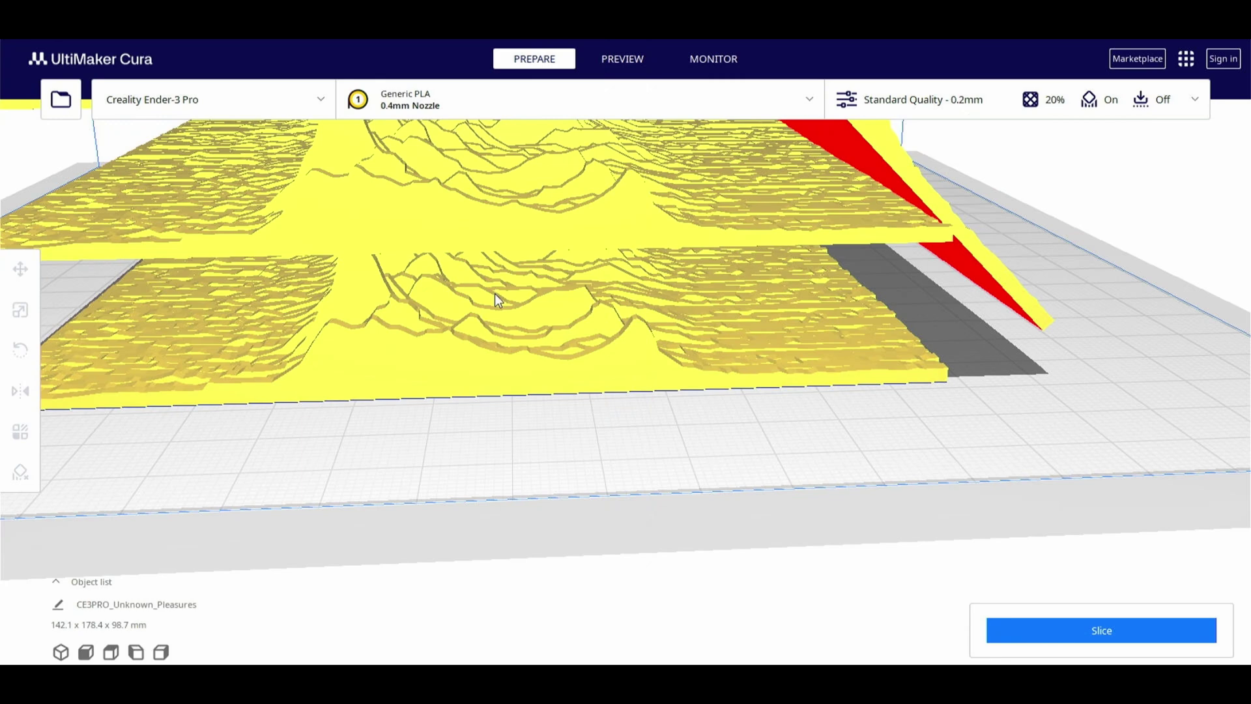
{"action": "scroll", "coordinate": [608, 361], "scroll_direction": "up", "scroll_amount": 3}
{"action": "mouse_move", "coordinate": [608, 360]}
{"action": "right_mouse_down"}
{"action": "mouse_move", "coordinate": [587, 258]}
{"action": "mouse_move", "coordinate": [458, 302]}
{"action": "mouse_move", "coordinate": [524, 306]}
{"action": "mouse_move", "coordinate": [605, 346]}
{"action": "mouse_move", "coordinate": [549, 365]}
{"action": "mouse_move", "coordinate": [552, 411]}
{"action": "mouse_move", "coordinate": [584, 455]}
{"action": "right_mouse_up"}
{"action": "scroll", "coordinate": [606, 346], "scroll_direction": "down", "scroll_amount": 3}
{"action": "left_click", "coordinate": [1125, 627]}
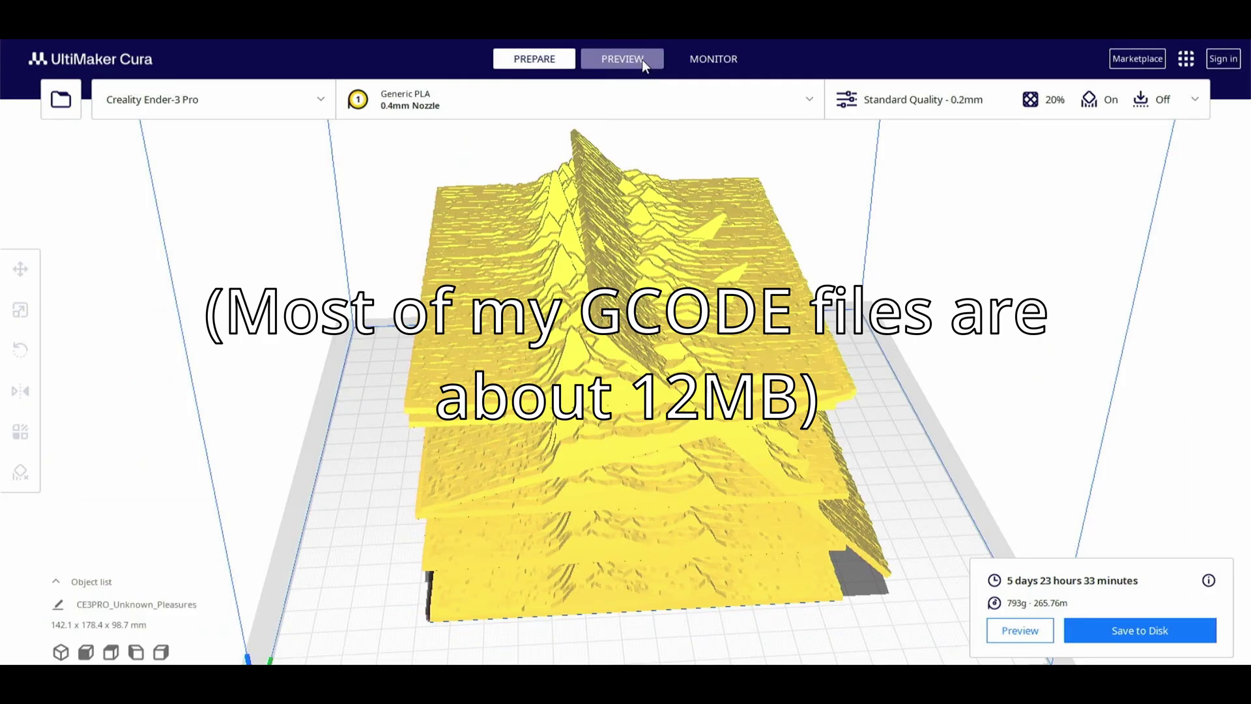
View the sliced stack's layer preview from a lower angle
{"action": "left_click", "coordinate": [642, 59]}
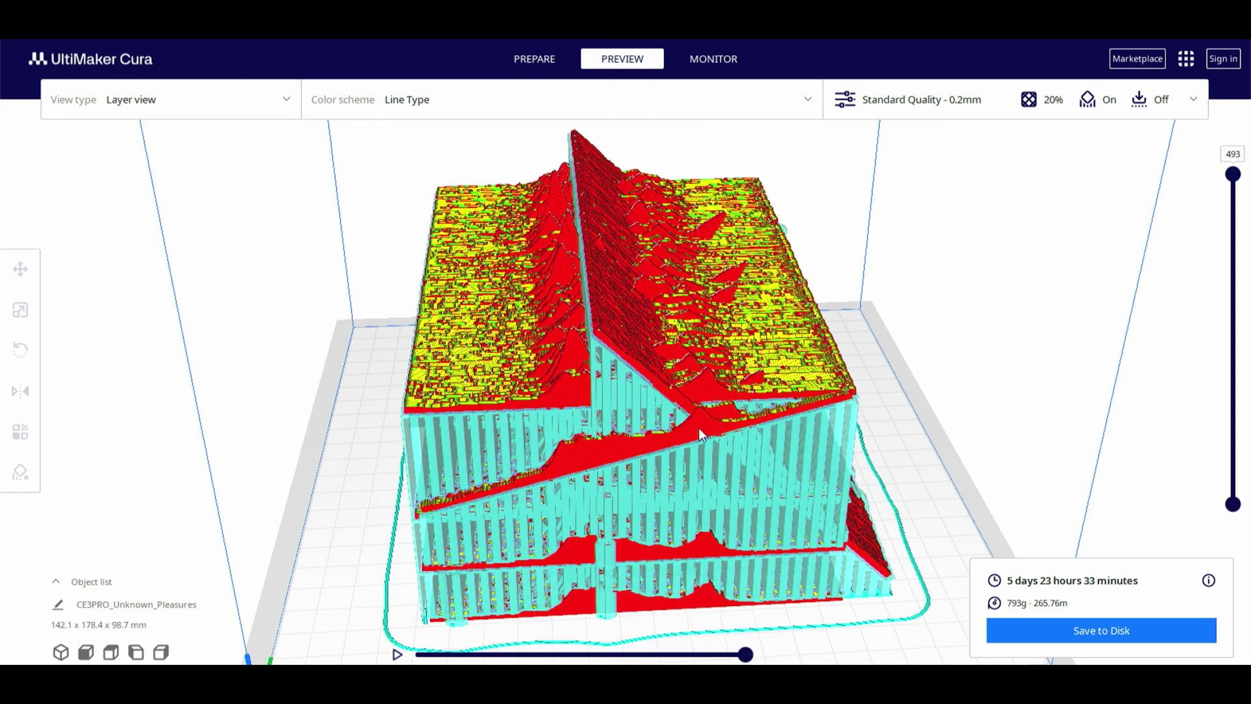
{"action": "mouse_move", "coordinate": [697, 423]}
{"action": "right_mouse_down"}
{"action": "mouse_move", "coordinate": [790, 360]}
{"action": "mouse_move", "coordinate": [837, 353]}
{"action": "mouse_move", "coordinate": [903, 366]}
{"action": "mouse_move", "coordinate": [947, 396]}
{"action": "mouse_move", "coordinate": [942, 433]}
{"action": "mouse_move", "coordinate": [804, 510]}
{"action": "mouse_move", "coordinate": [714, 533]}
{"action": "mouse_move", "coordinate": [600, 539]}
{"action": "right_mouse_up"}
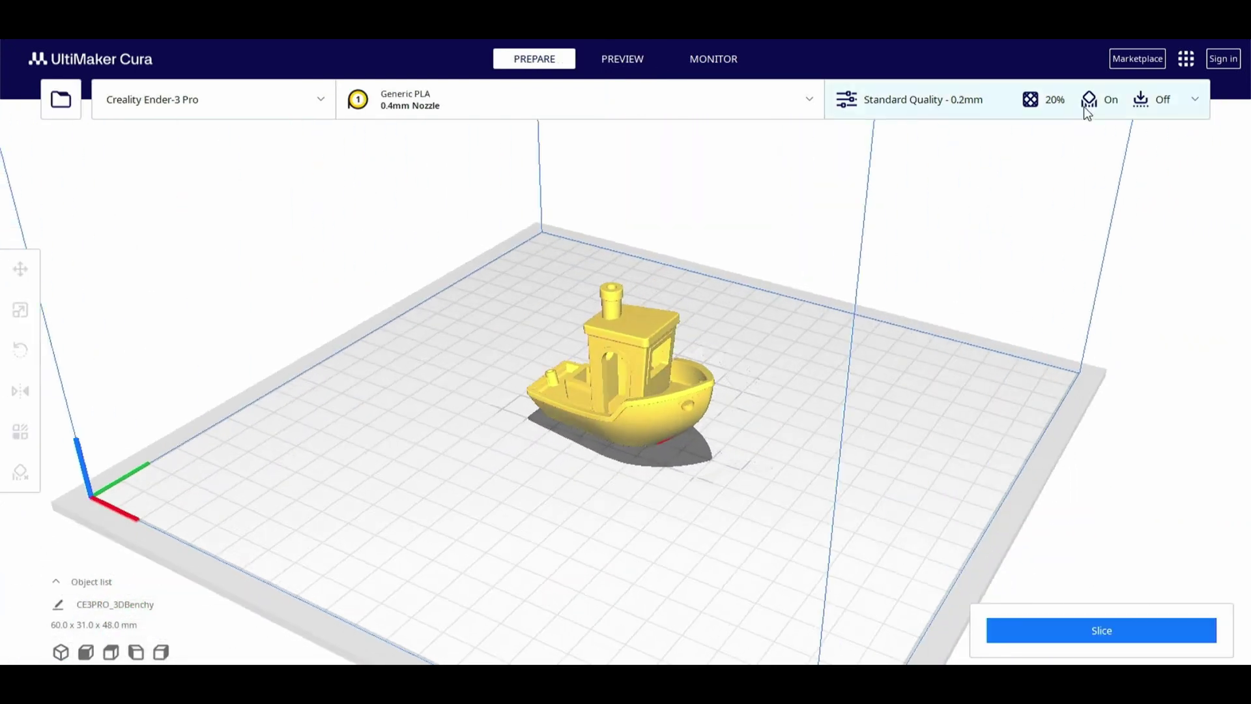
Switch support off in the print settings and slice the Benchy
{"action": "left_click", "coordinate": [1083, 106]}
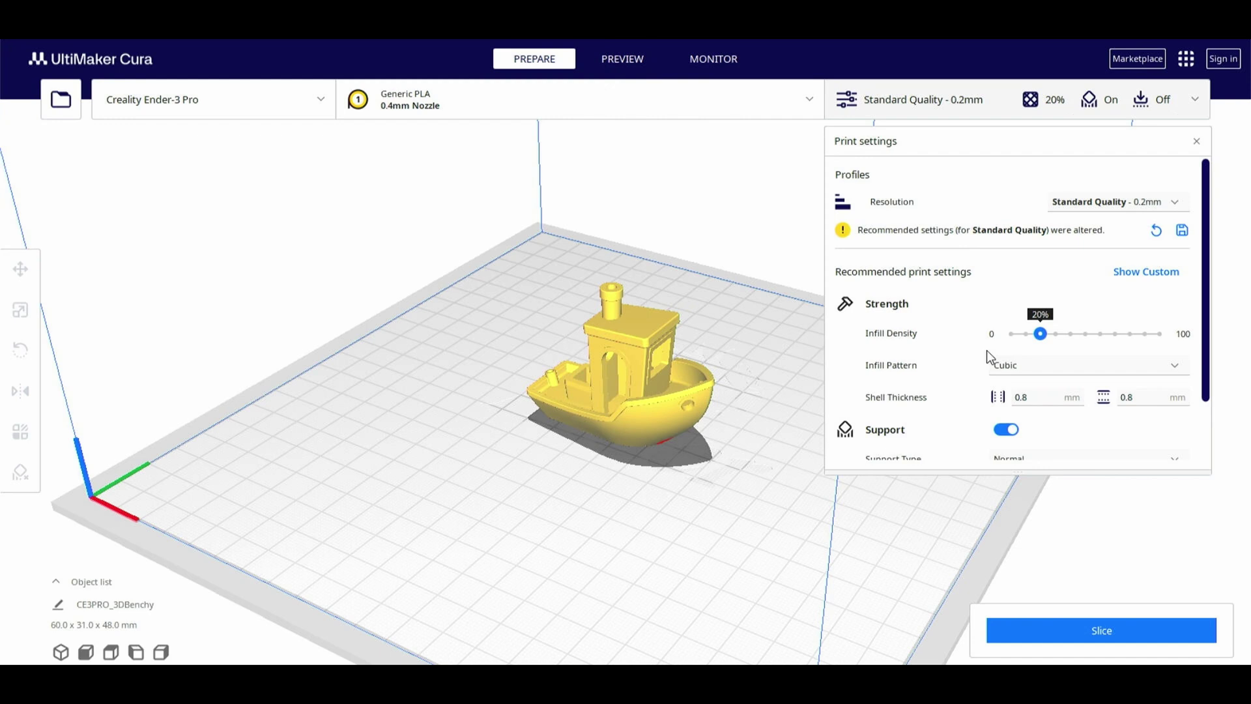
{"action": "scroll", "coordinate": [986, 349], "scroll_direction": "down", "scroll_amount": 3}
{"action": "scroll", "coordinate": [1010, 362], "scroll_direction": "up", "scroll_amount": 2}
{"action": "left_click", "coordinate": [1005, 349]}
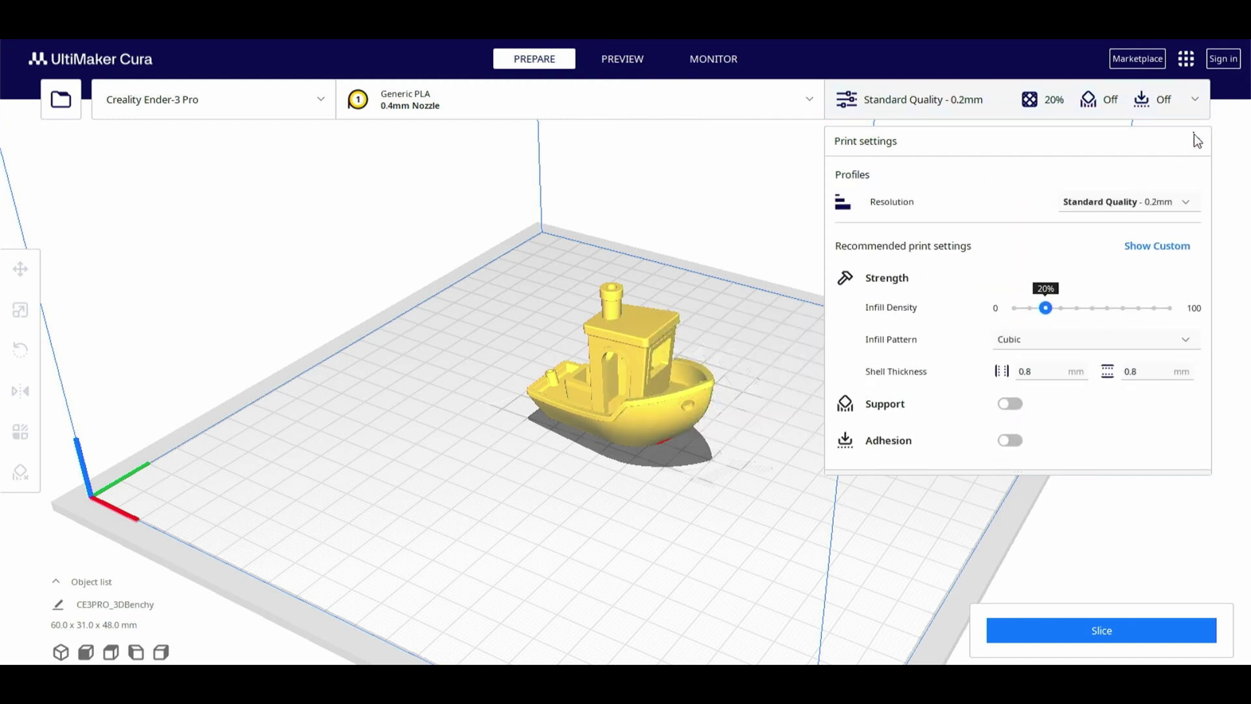
{"action": "left_click", "coordinate": [1073, 630]}
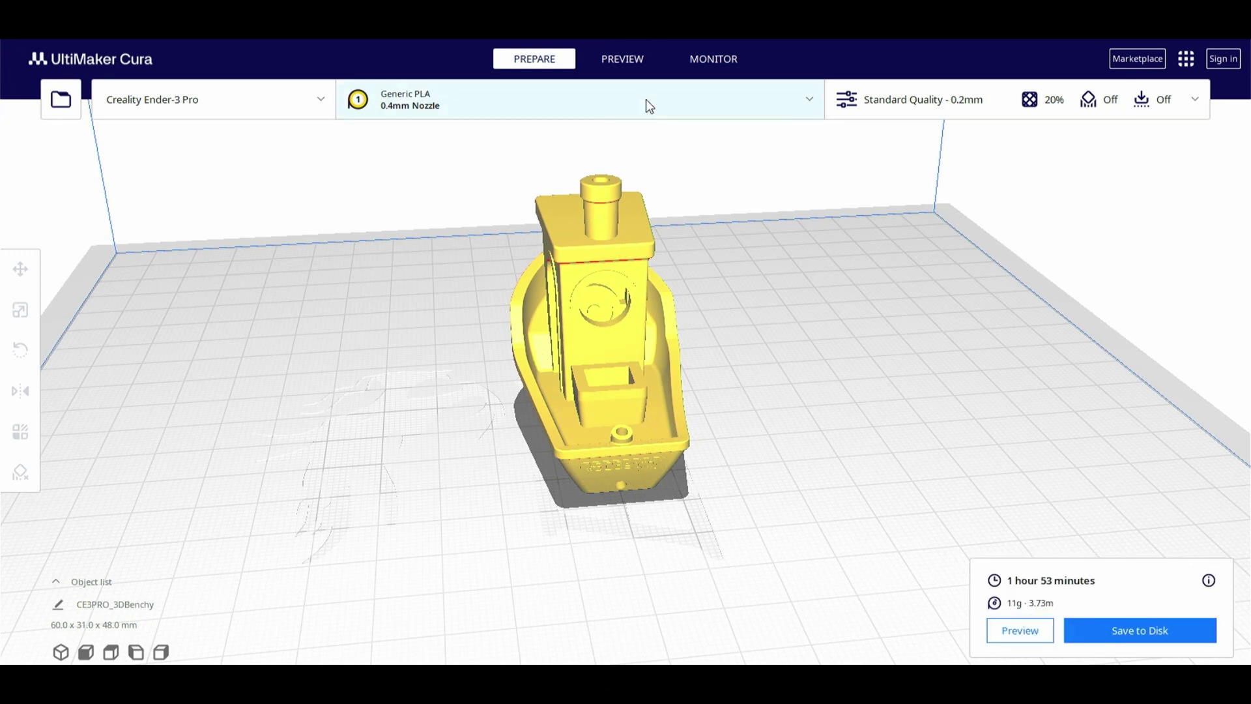
Preview the Benchy's layers from the side, showing only the first few layers
{"action": "left_click", "coordinate": [598, 52]}
{"action": "scroll", "coordinate": [644, 408], "scroll_direction": "up", "scroll_amount": 5}
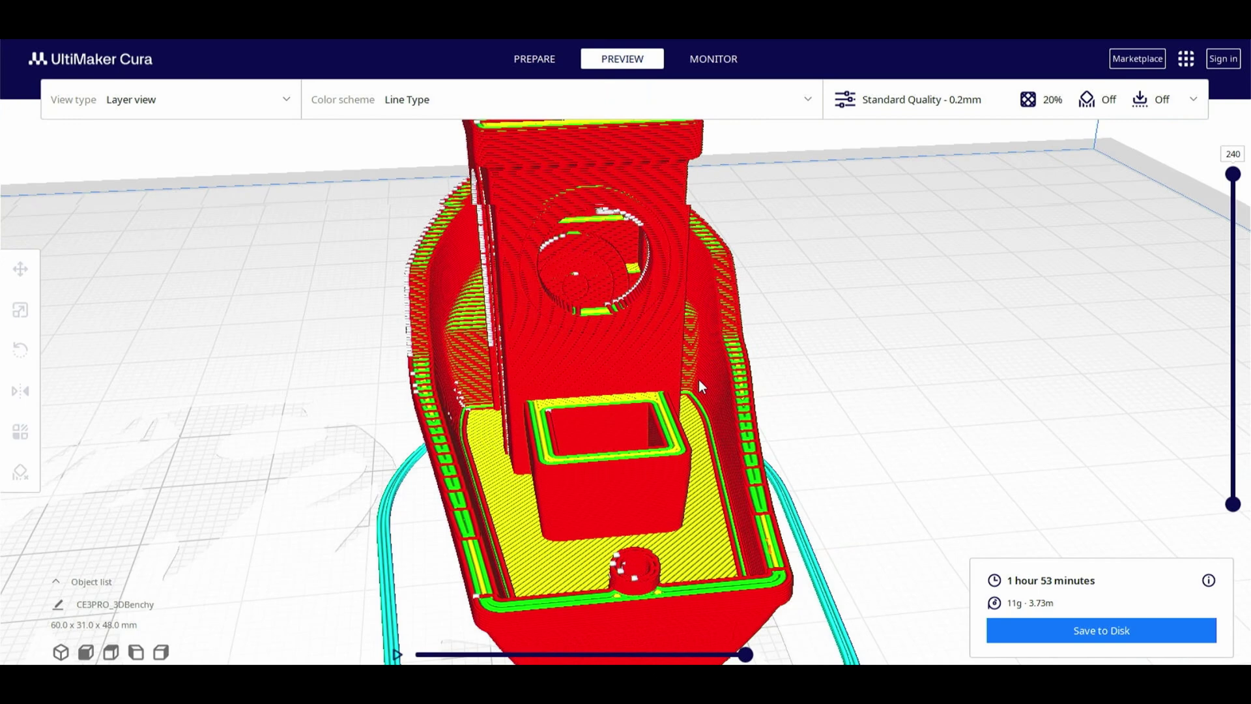
{"action": "right_click_drag", "start_coordinate": [699, 380], "coordinate": [931, 359]}
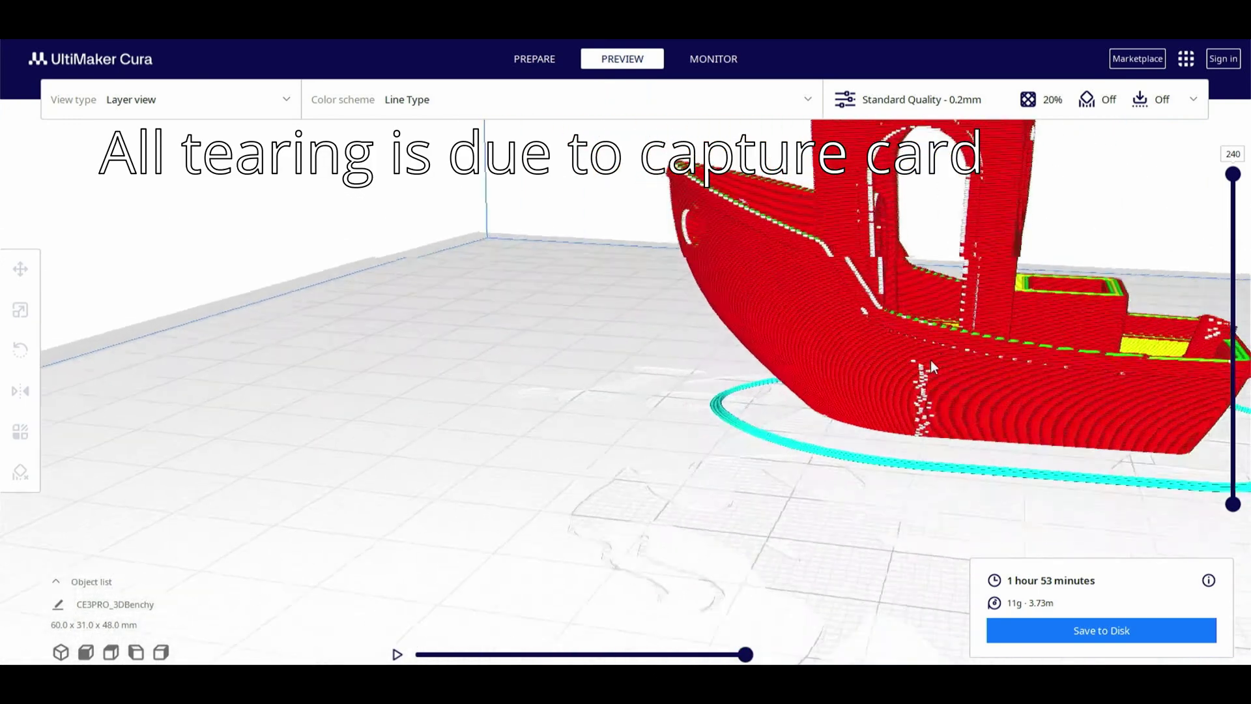
{"action": "scroll", "coordinate": [932, 359], "scroll_direction": "down", "scroll_amount": 5}
{"action": "mouse_move", "coordinate": [843, 335]}
{"action": "right_mouse_down"}
{"action": "mouse_move", "coordinate": [712, 387]}
{"action": "mouse_move", "coordinate": [959, 298]}
{"action": "right_mouse_up"}
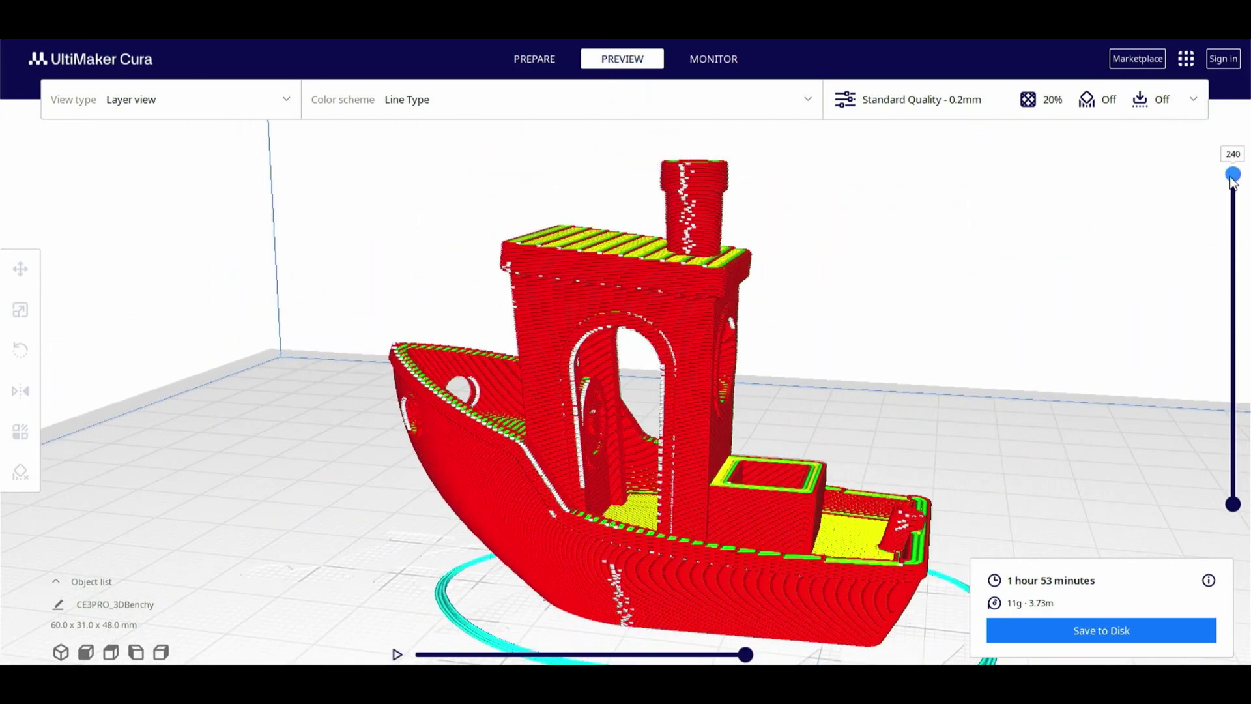
{"action": "mouse_move", "coordinate": [1233, 176]}
{"action": "left_mouse_down"}
{"action": "mouse_move", "coordinate": [1202, 486]}
{"action": "mouse_move", "coordinate": [1168, 141]}
{"action": "mouse_move", "coordinate": [1212, 447]}
{"action": "left_mouse_up"}
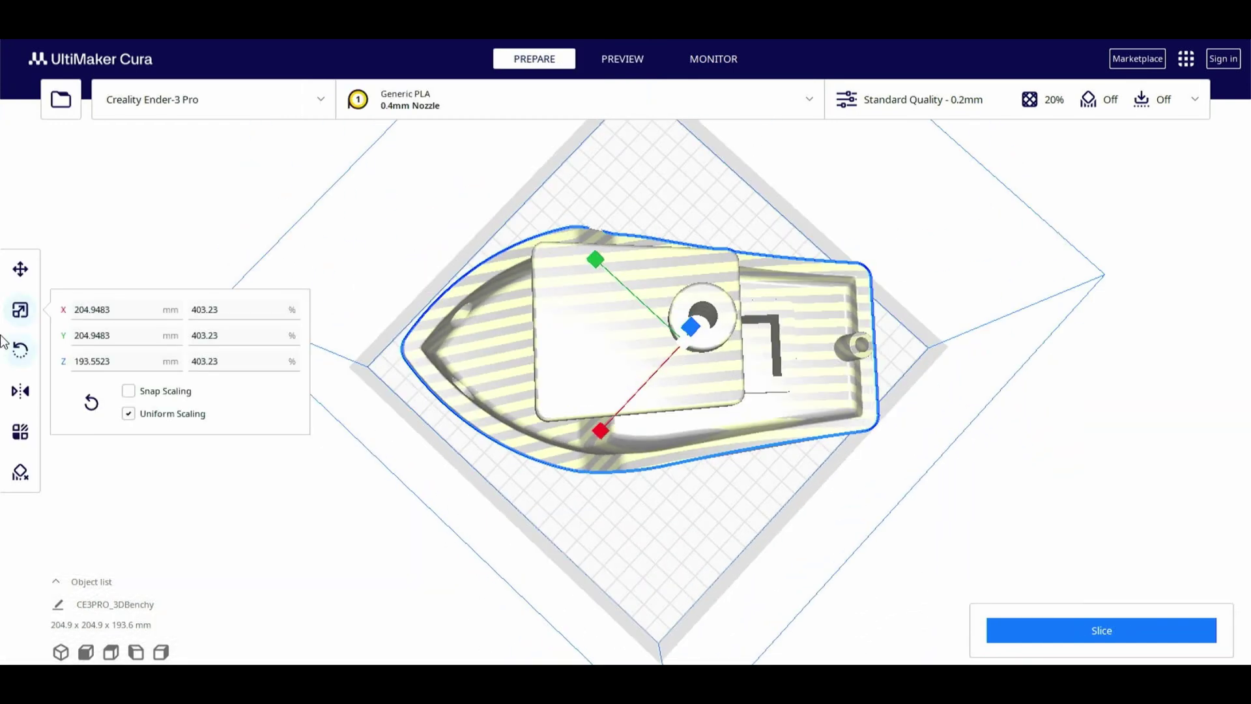
Nudge the enlarged Benchy slightly left on the bed with the Move tool
{"action": "left_click", "coordinate": [20, 269]}
{"action": "left_click_drag", "start_coordinate": [576, 322], "coordinate": [546, 318]}
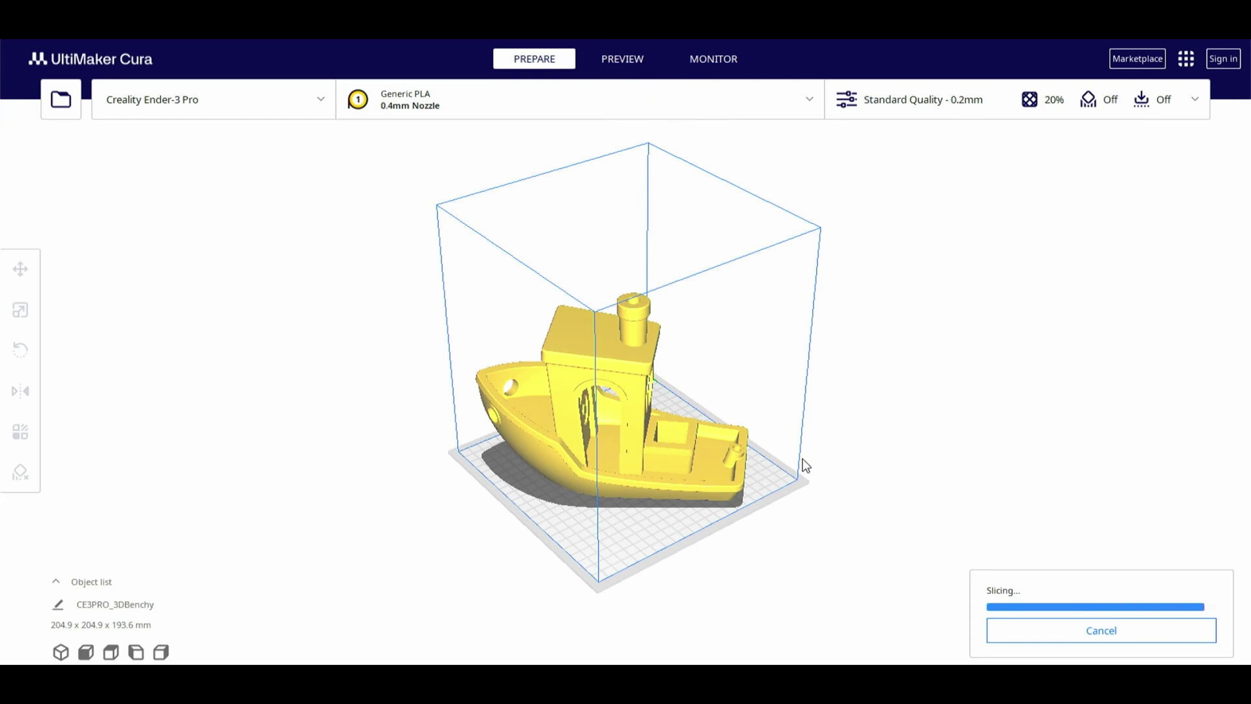
Open the enlarged Benchy's sliced layer preview and orbit from low side-on to above
{"action": "left_click", "coordinate": [623, 59]}
{"action": "scroll", "coordinate": [621, 566], "scroll_direction": "up", "scroll_amount": 2}
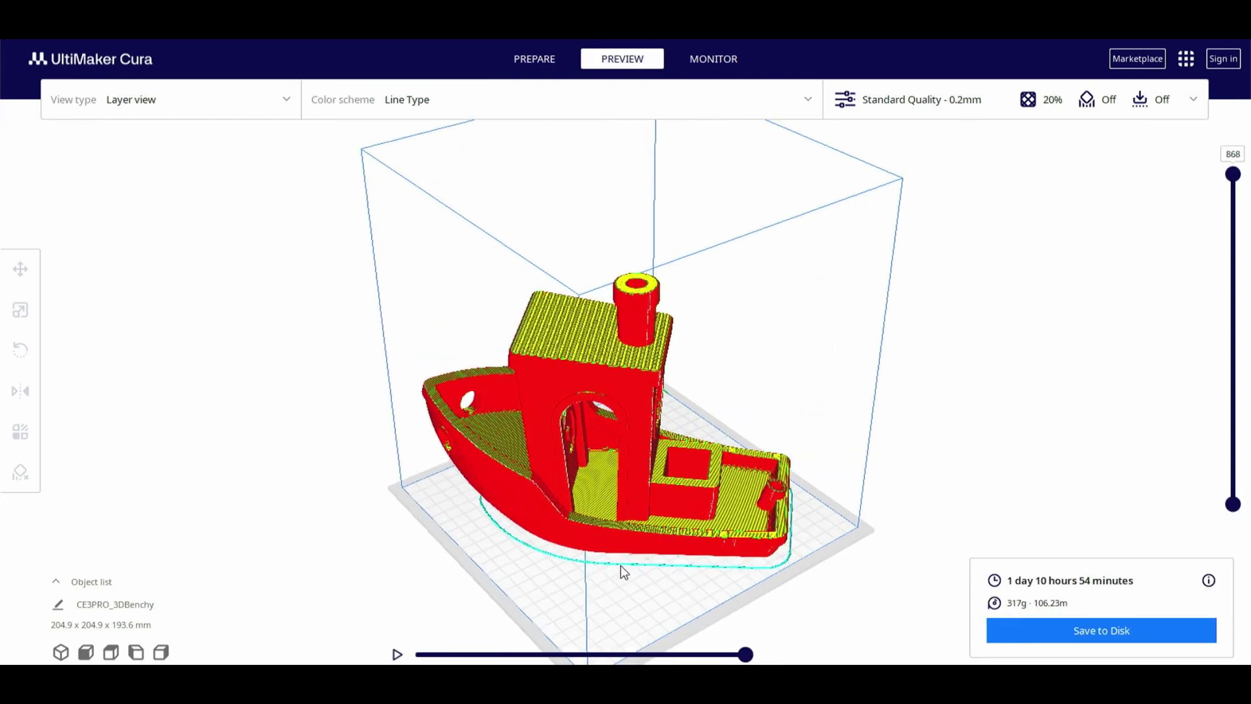
{"action": "right_click_drag", "start_coordinate": [620, 566], "coordinate": [693, 422]}
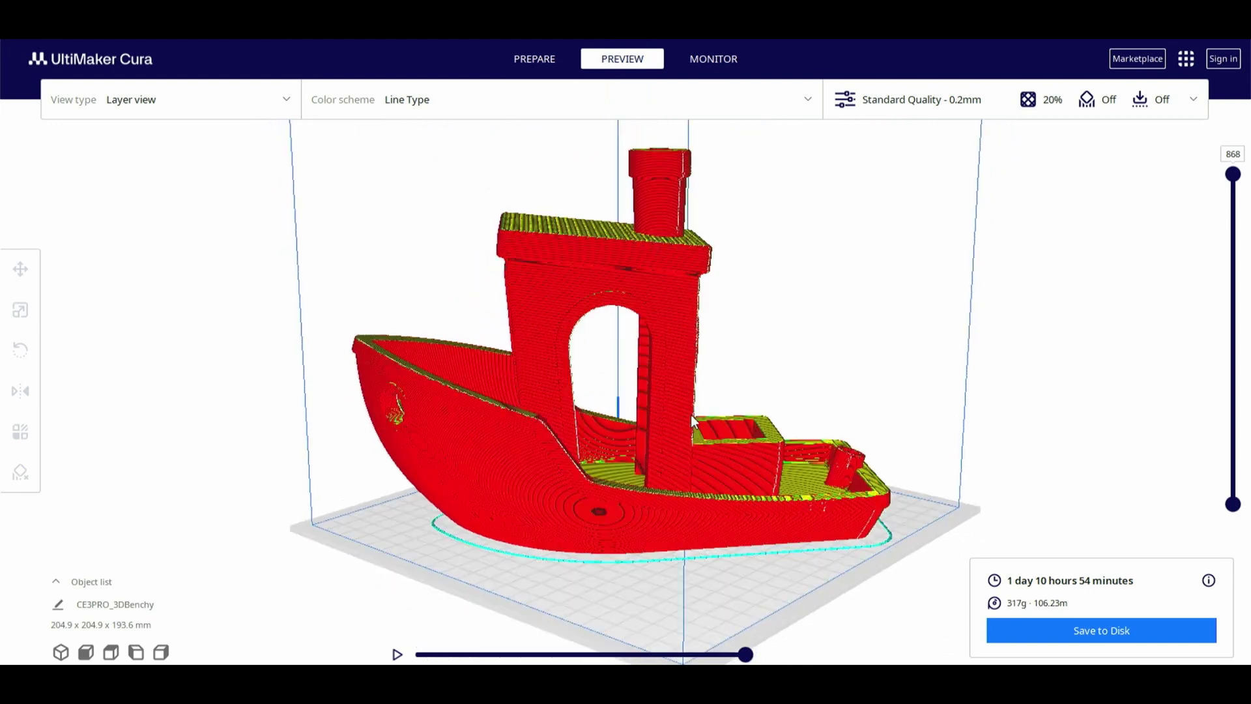
{"action": "right_click_drag", "start_coordinate": [694, 421], "coordinate": [674, 457]}
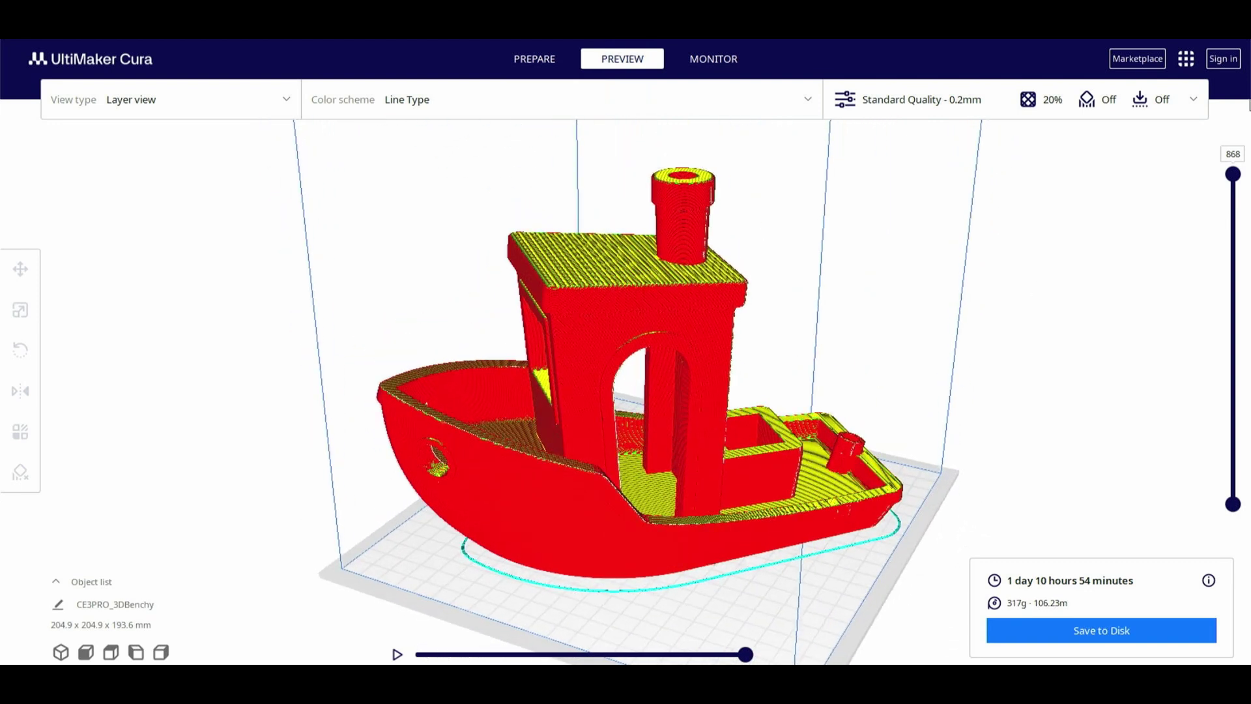
Lower the layer slider to around layer 344, then raise it to reveal the interior
{"action": "left_click_drag", "start_coordinate": [1239, 219], "coordinate": [1233, 283]}
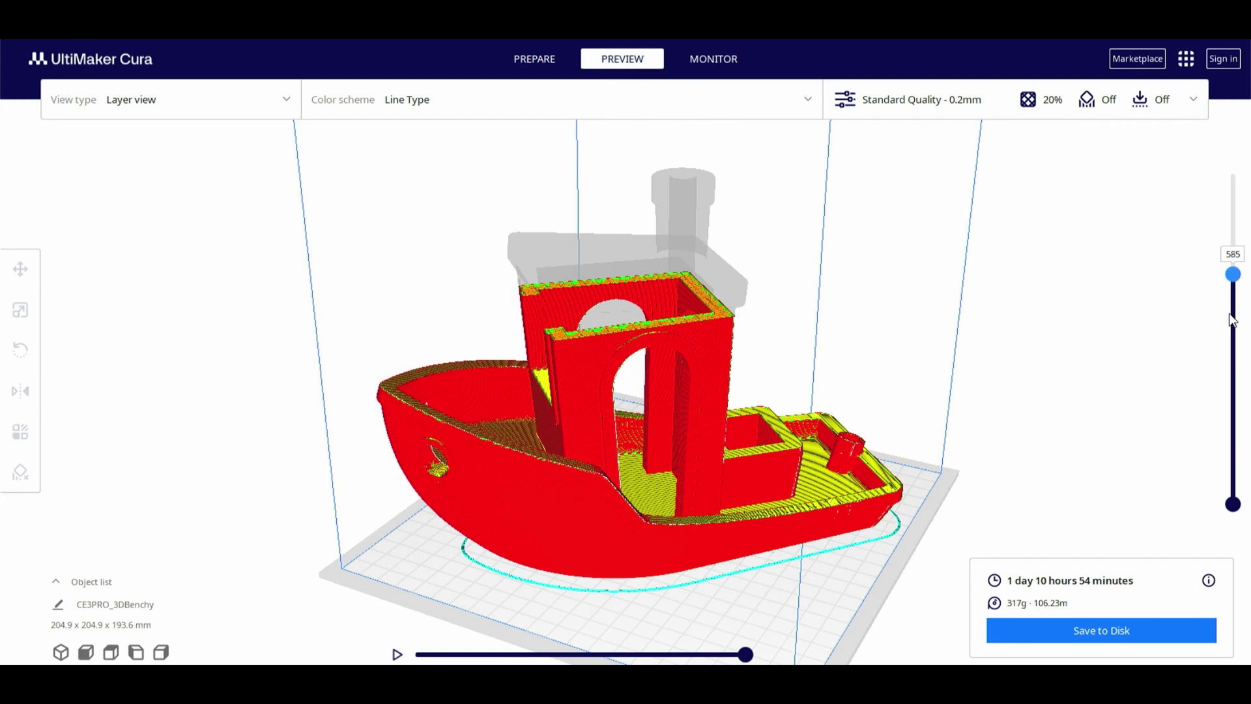
{"action": "mouse_move", "coordinate": [1233, 317]}
{"action": "left_mouse_down"}
{"action": "mouse_move", "coordinate": [1229, 479]}
{"action": "mouse_move", "coordinate": [1175, 209]}
{"action": "left_mouse_up"}
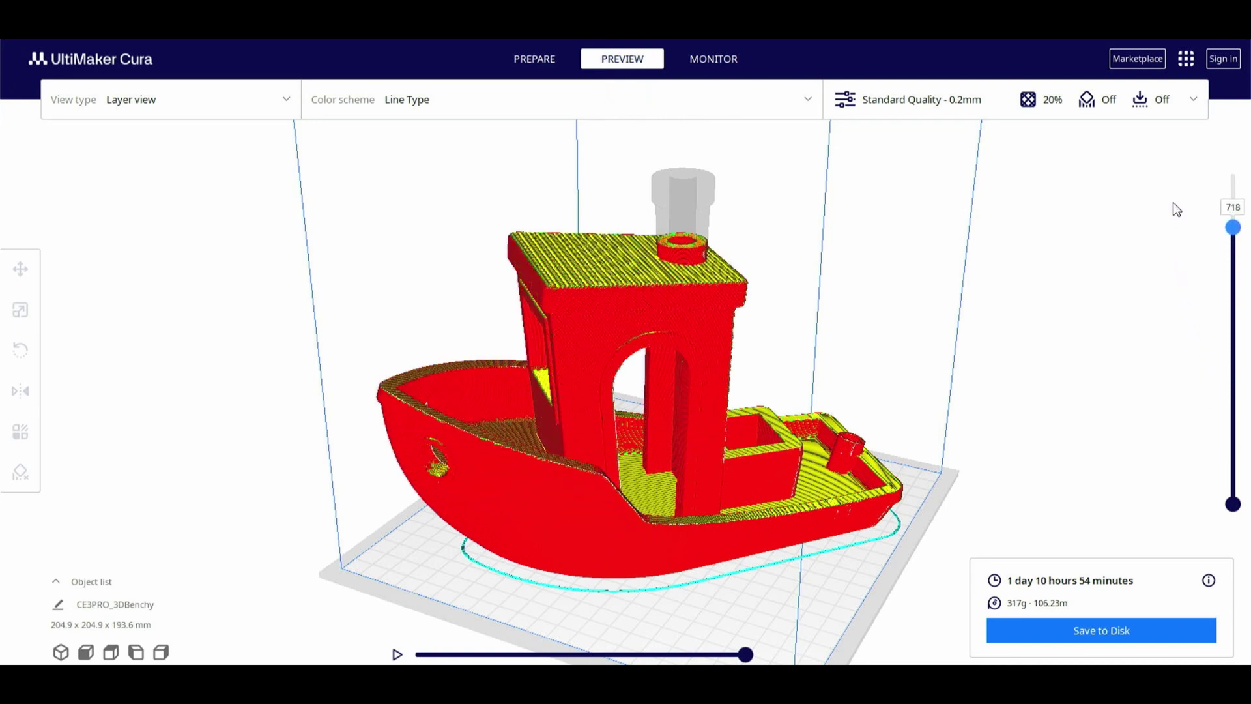
{"action": "mouse_move", "coordinate": [1176, 210]}
{"action": "left_mouse_down"}
{"action": "mouse_move", "coordinate": [1087, 353]}
{"action": "mouse_move", "coordinate": [1086, 399]}
{"action": "left_mouse_up"}
{"action": "mouse_move", "coordinate": [1085, 399]}
{"action": "right_mouse_down"}
{"action": "mouse_move", "coordinate": [521, 431]}
{"action": "mouse_move", "coordinate": [680, 292]}
{"action": "mouse_move", "coordinate": [877, 331]}
{"action": "right_mouse_up"}
{"action": "scroll", "coordinate": [522, 431], "scroll_direction": "up", "scroll_amount": 5}
{"action": "scroll", "coordinate": [529, 405], "scroll_direction": "up", "scroll_amount": 4}
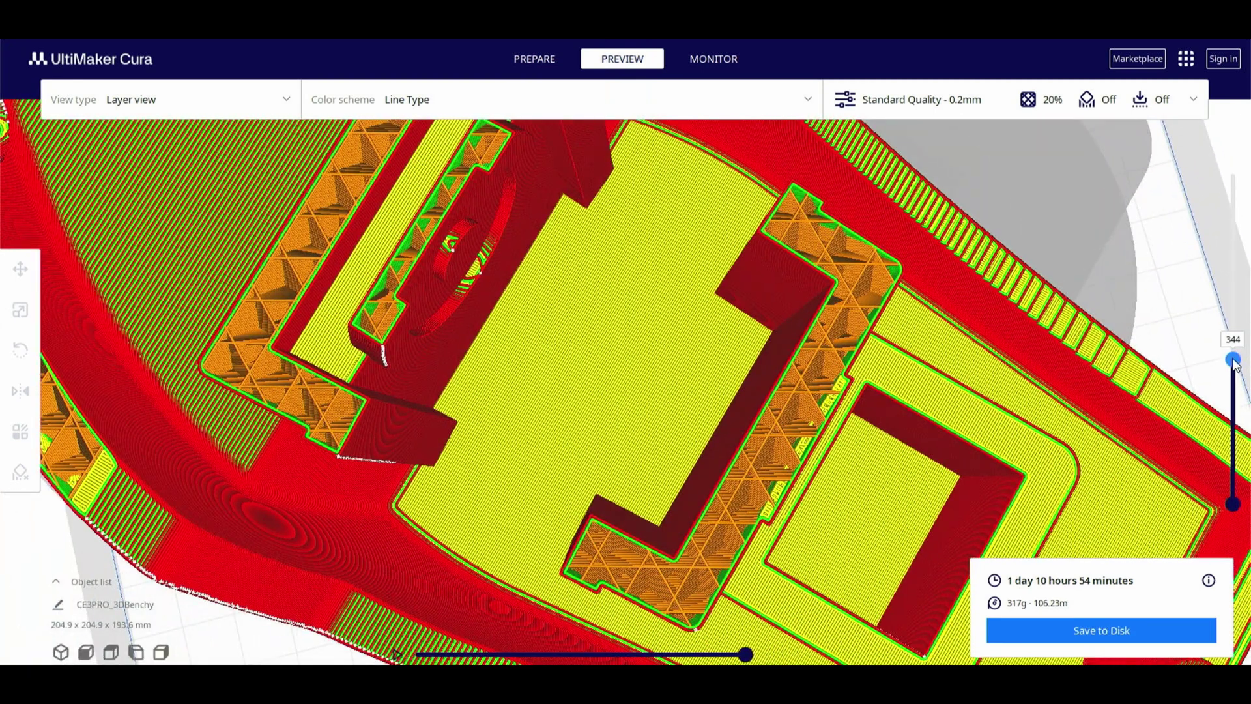
{"action": "left_click_drag", "start_coordinate": [1234, 350], "coordinate": [1232, 281]}
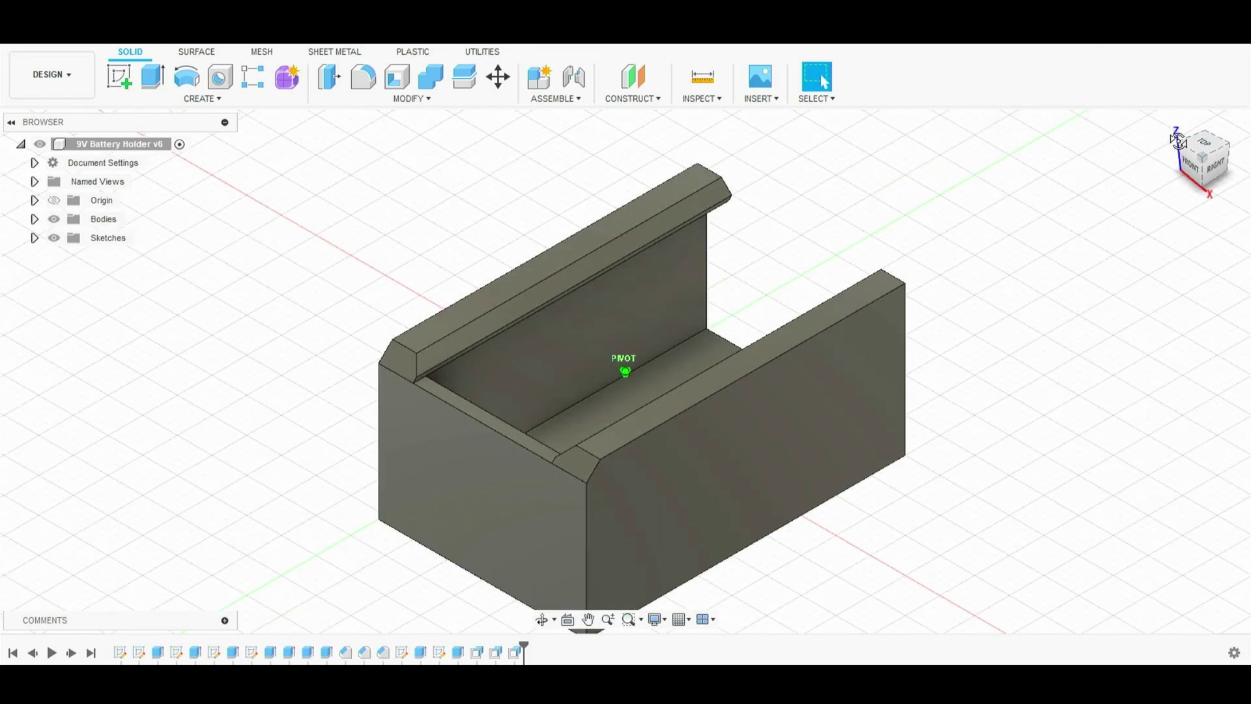
Orbit the 9V Battery Holder through front-back, side and high rear views
{"action": "middle_click_drag", "start_coordinate": [457, 469], "coordinate": [547, 391], "text": "shift"}
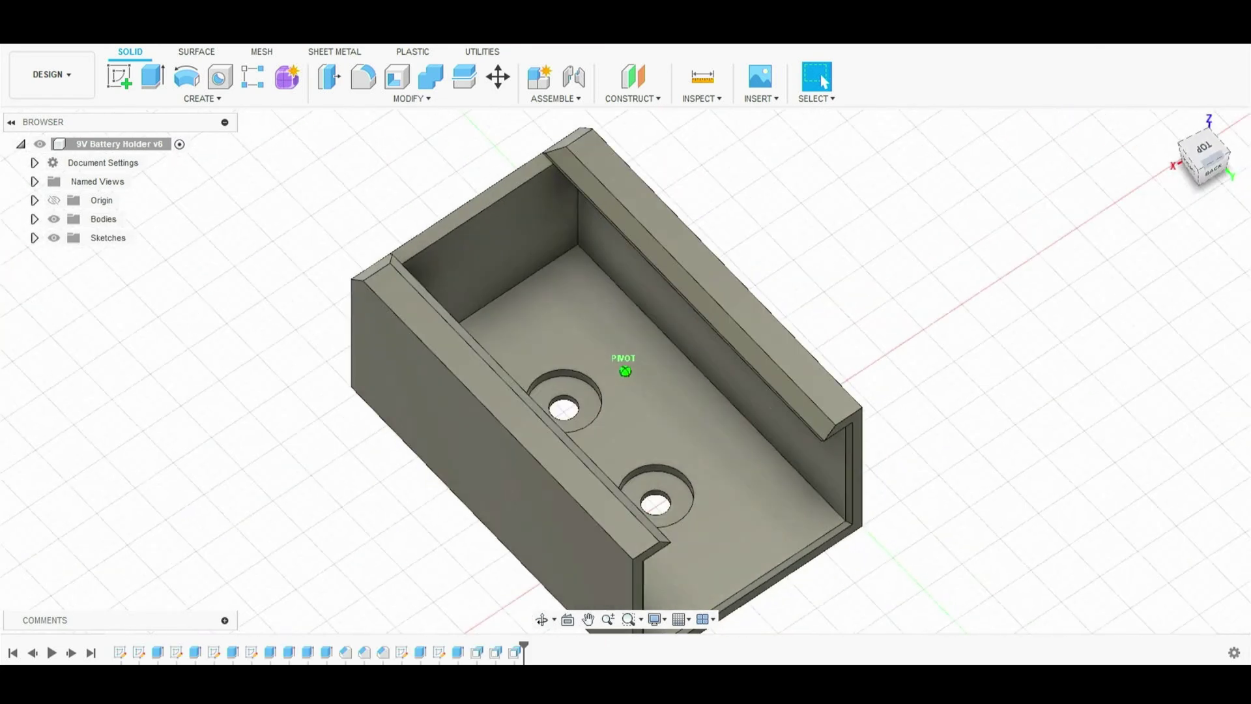
{"action": "middle_click_drag", "start_coordinate": [624, 371], "coordinate": [625, 370], "text": "shift"}
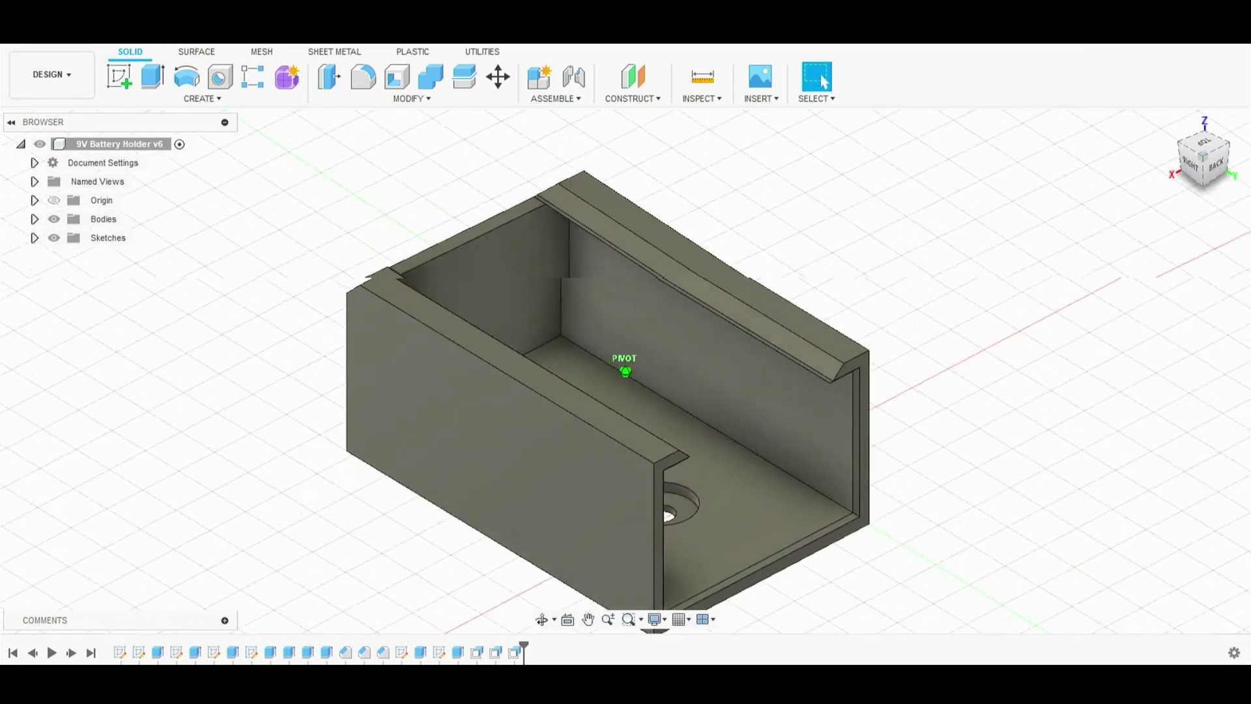
{"action": "middle_click_drag", "start_coordinate": [625, 371], "coordinate": [625, 371], "text": "shift"}
{"action": "middle_click_drag", "start_coordinate": [906, 391], "coordinate": [772, 469], "text": "shift"}
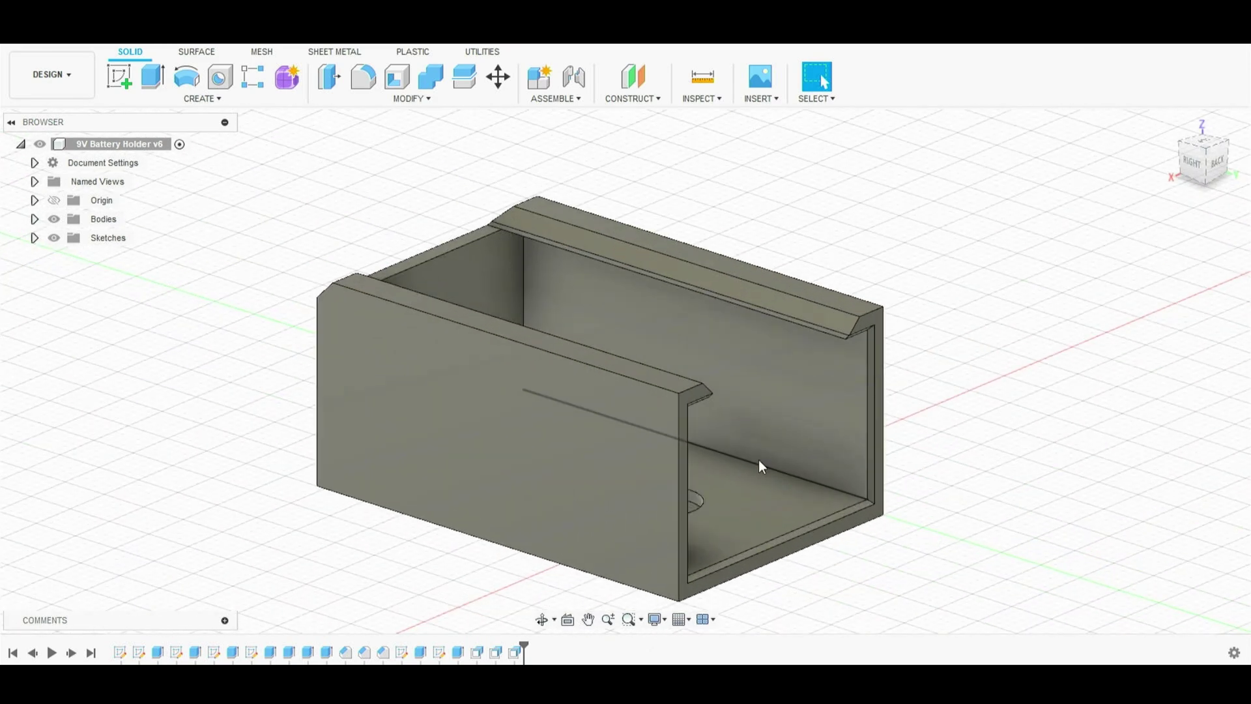
{"action": "scroll", "coordinate": [881, 397], "scroll_direction": "up", "scroll_amount": 5}
{"action": "scroll", "coordinate": [860, 320], "scroll_direction": "down", "scroll_amount": 2}
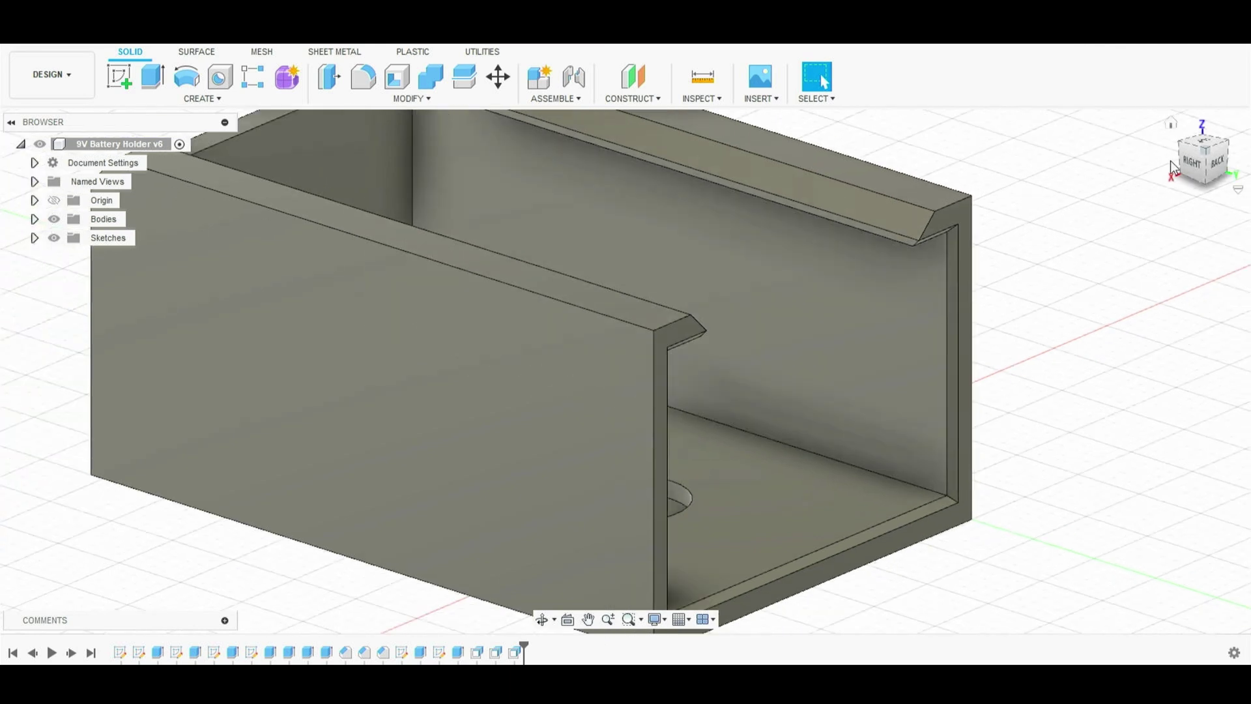
{"action": "left_click_drag", "start_coordinate": [1170, 167], "coordinate": [1176, 161]}
{"action": "middle_click_drag", "start_coordinate": [625, 371], "coordinate": [991, 299], "text": "shift"}
{"action": "scroll", "coordinate": [871, 338], "scroll_direction": "up", "scroll_amount": 2}
{"action": "scroll", "coordinate": [840, 374], "scroll_direction": "down", "scroll_amount": 2}
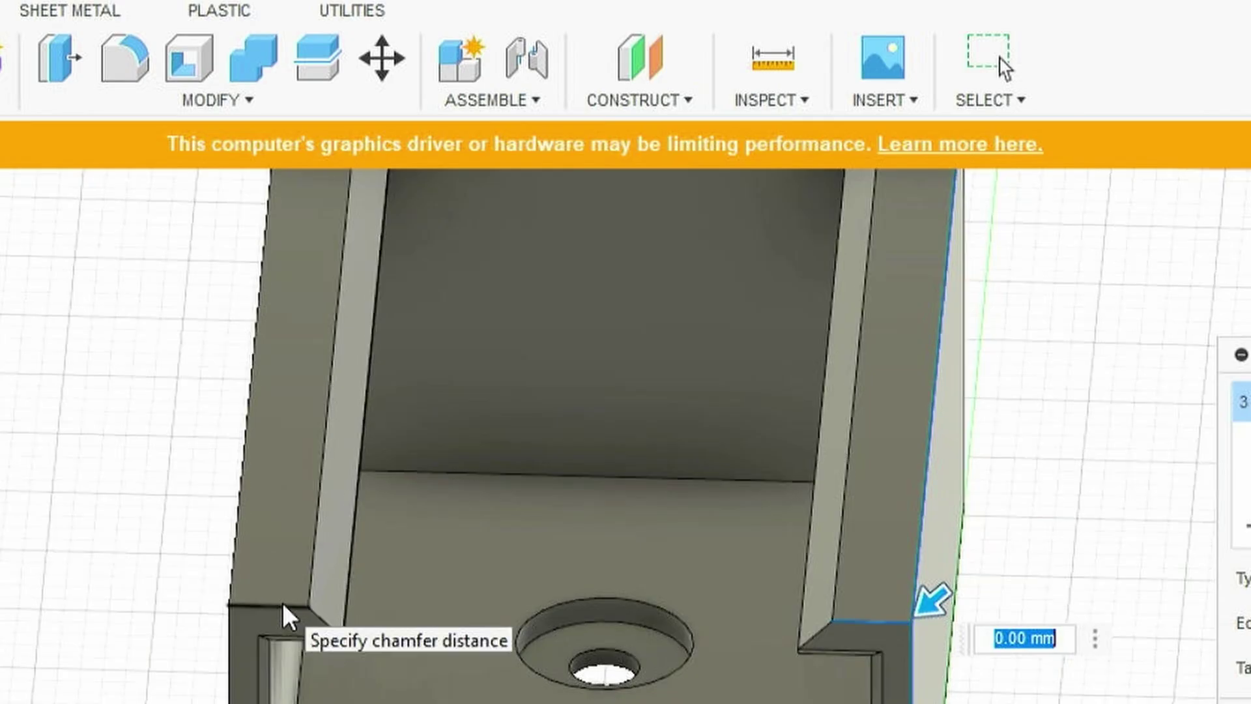
Add the left bottom and left vertical edges to the chamfer and finish it
{"action": "left_click", "coordinate": [284, 614]}
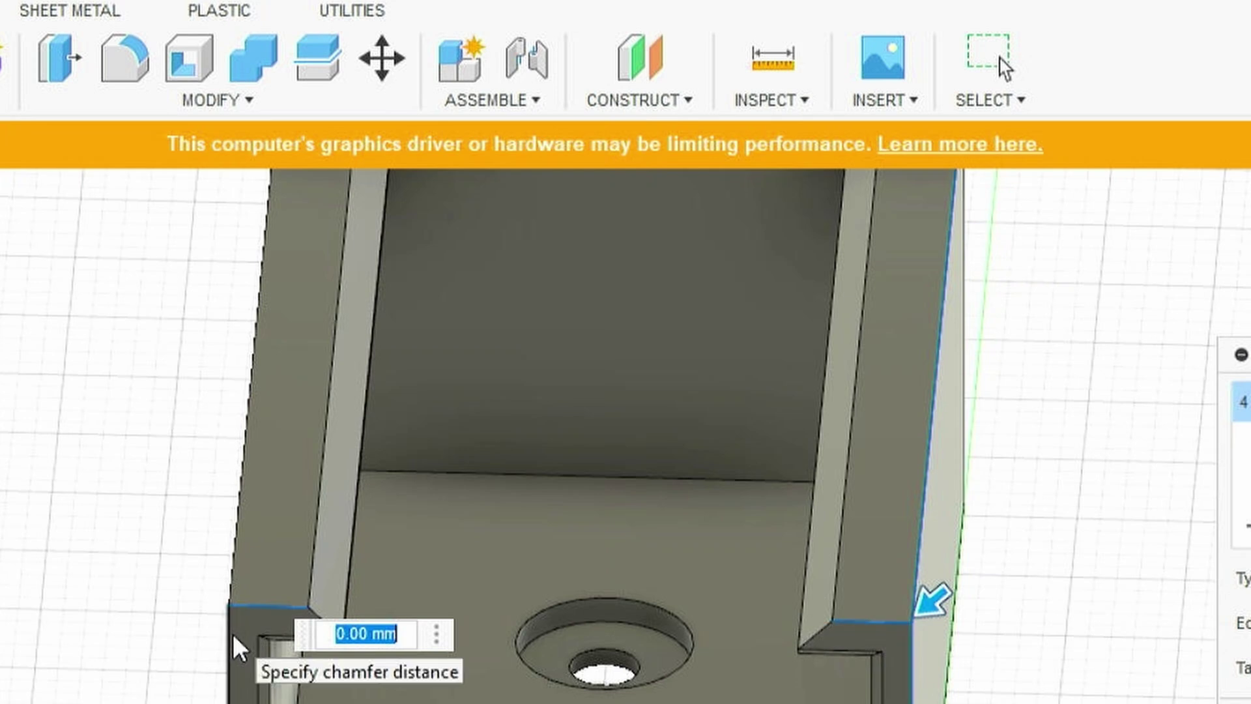
{"action": "left_click", "coordinate": [293, 611]}
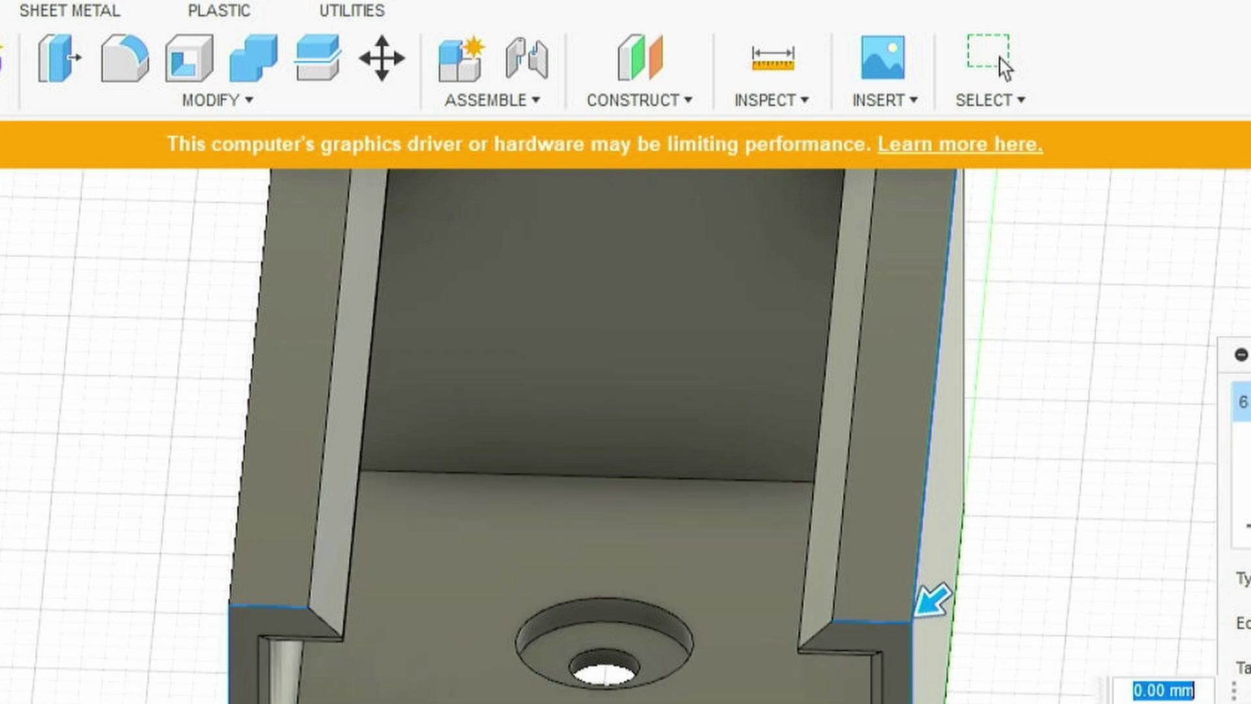
{"action": "left_click", "coordinate": [241, 573]}
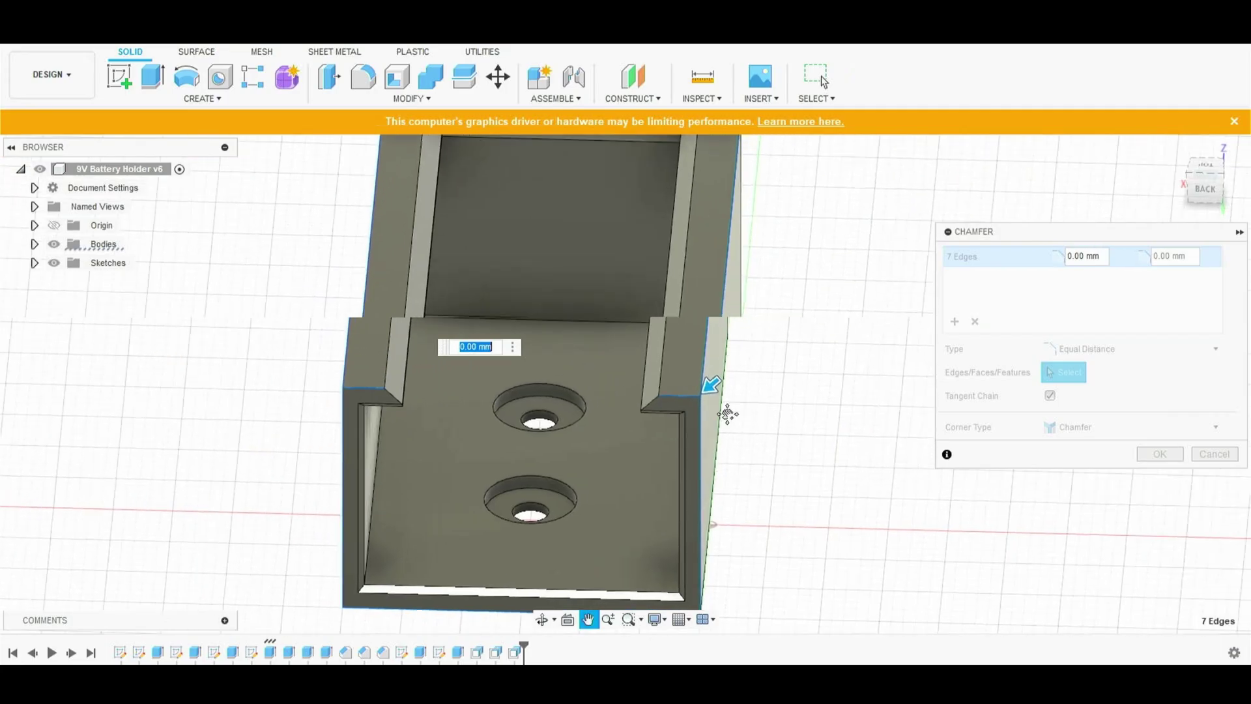
{"action": "key", "text": "Escape"}
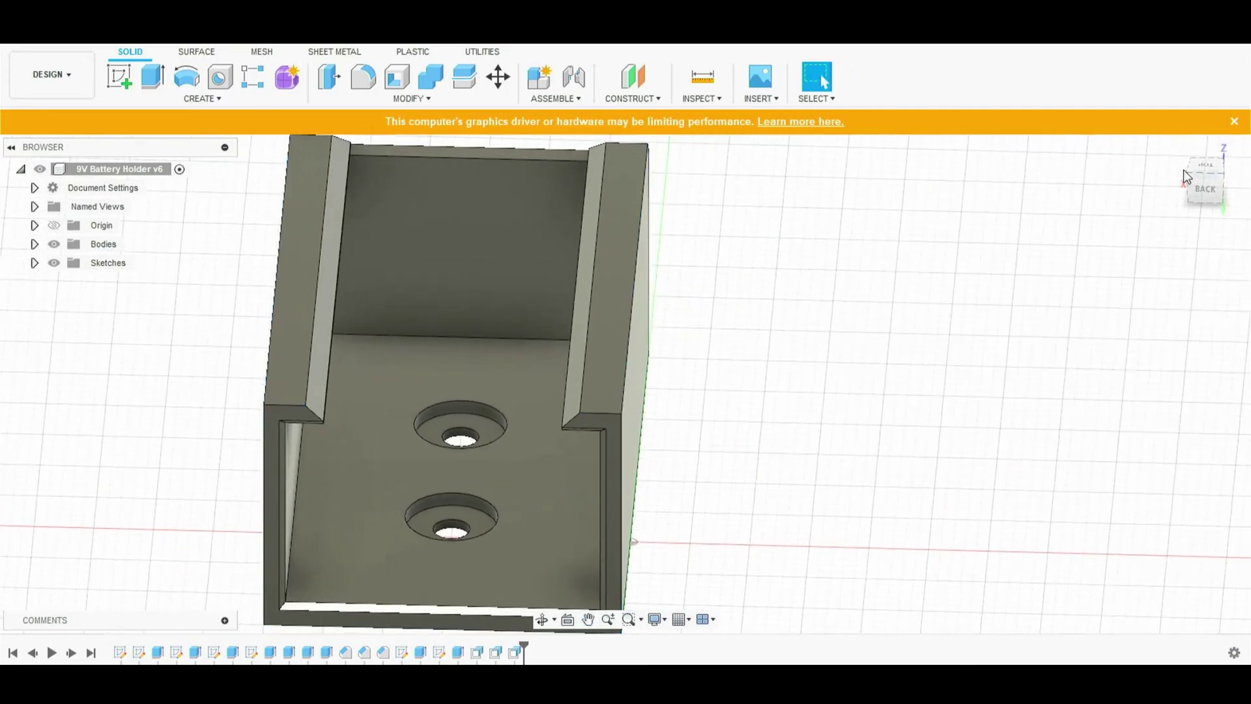
Select the outer and top edges of the left and right walls
{"action": "left_click", "coordinate": [632, 279]}
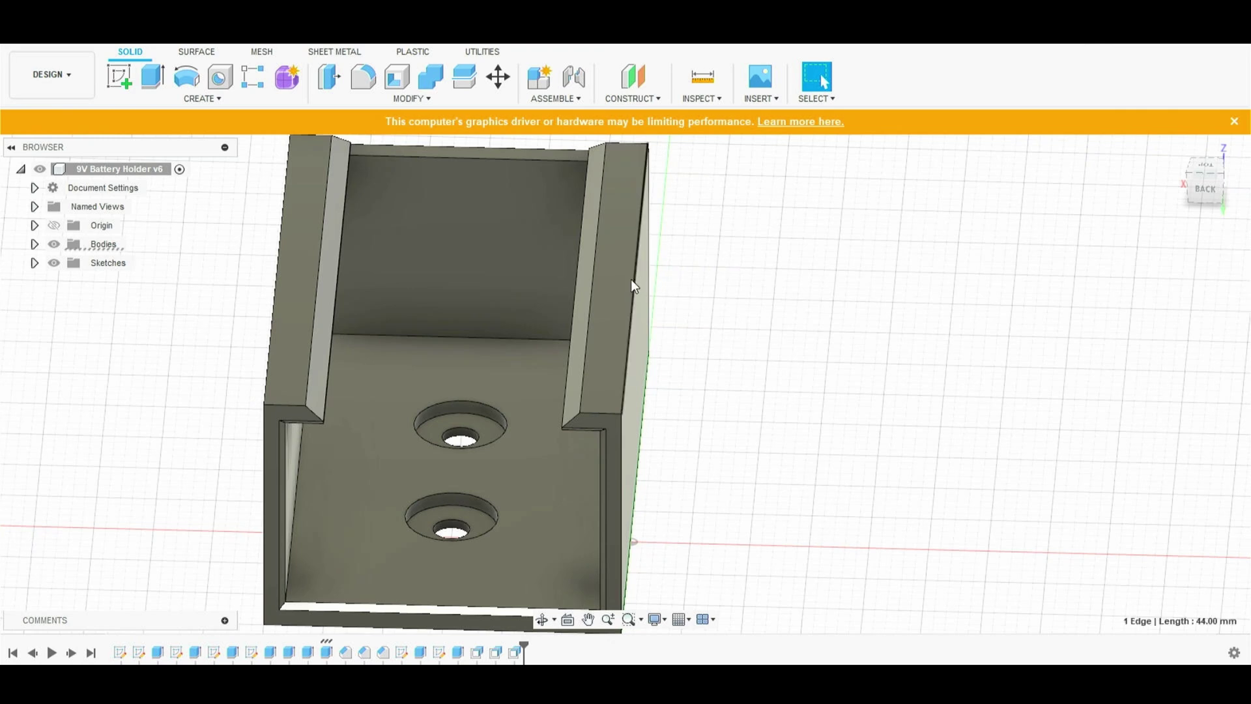
{"action": "left_click", "coordinate": [273, 311], "text": "ctrl"}
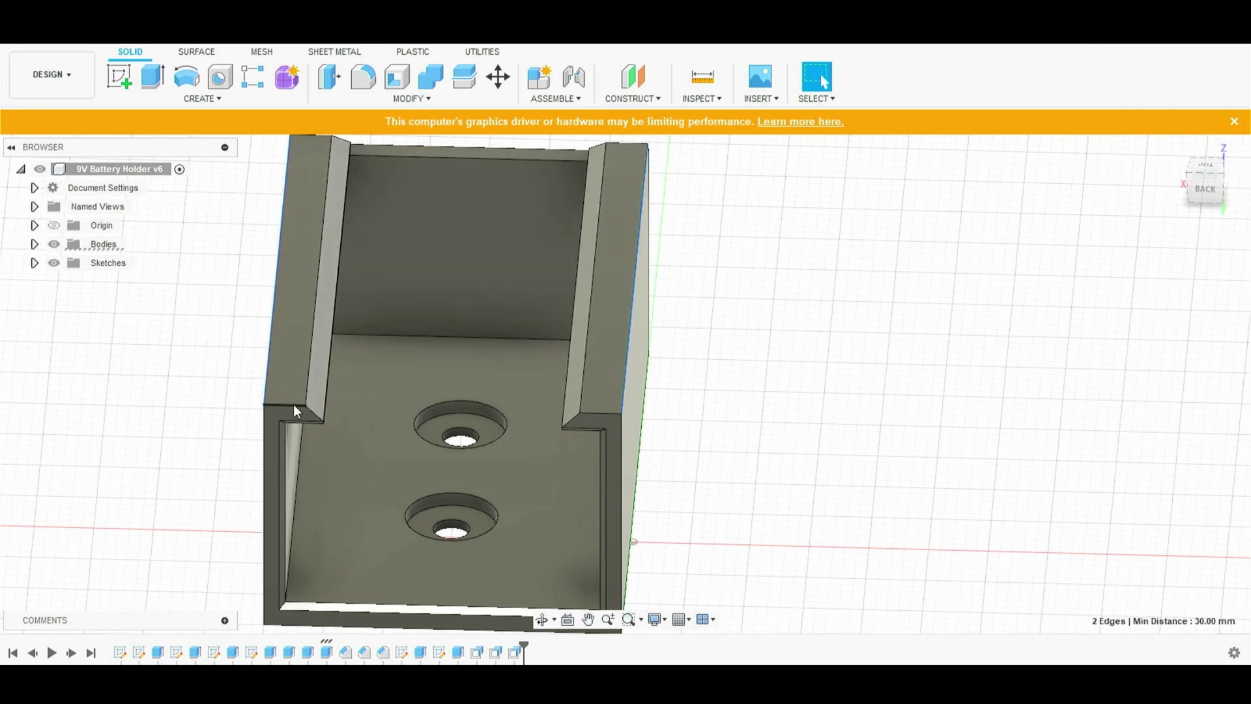
{"action": "left_click", "coordinate": [294, 403], "text": "ctrl"}
{"action": "left_click", "coordinate": [599, 411], "text": "ctrl"}
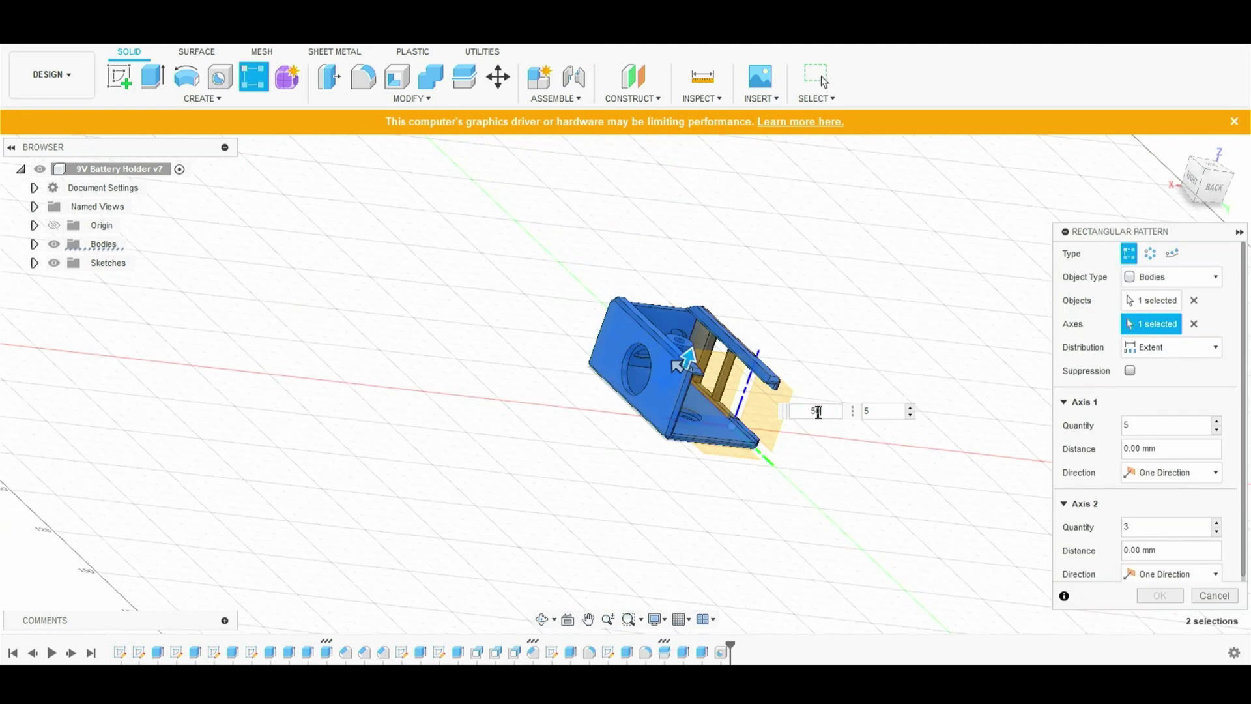
{"action": "type", "text": "0"}
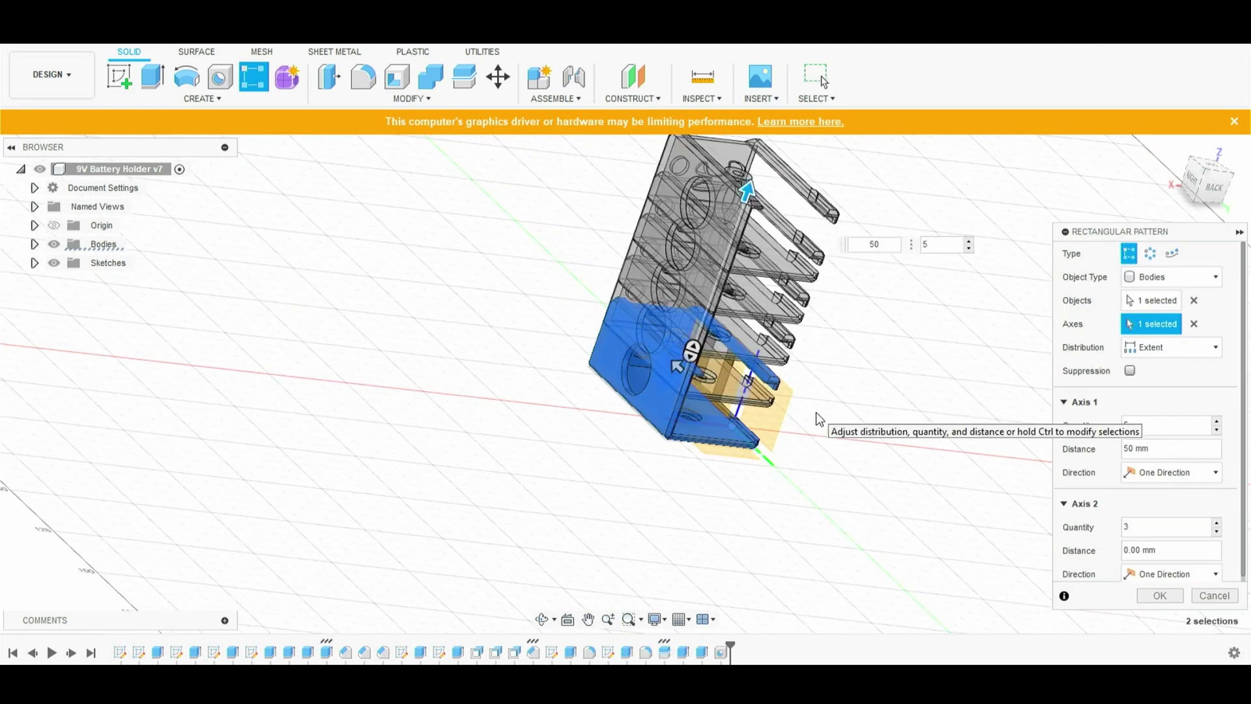
Commit the 5 by 3 rectangular pattern and view the stacked shelves end-on before extruding
{"action": "key", "text": "Return"}
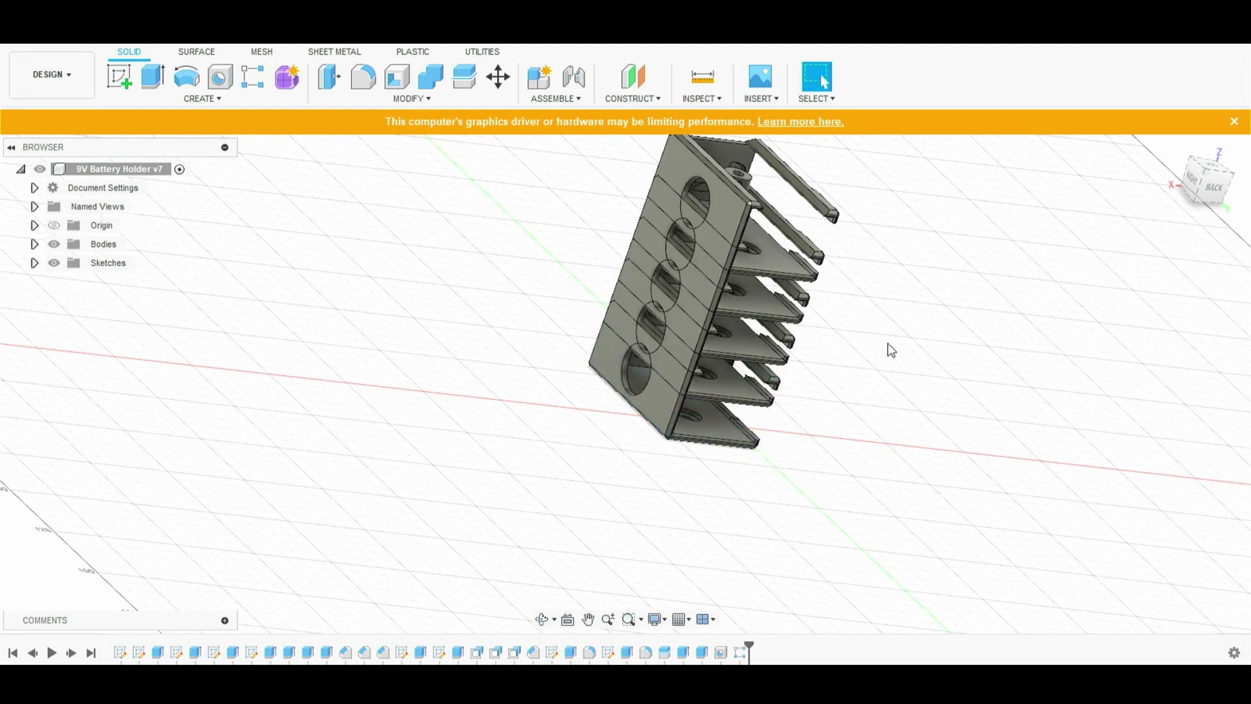
{"action": "scroll", "coordinate": [746, 423], "scroll_direction": "down", "scroll_amount": 3}
{"action": "scroll", "coordinate": [746, 423], "scroll_direction": "up", "scroll_amount": 3}
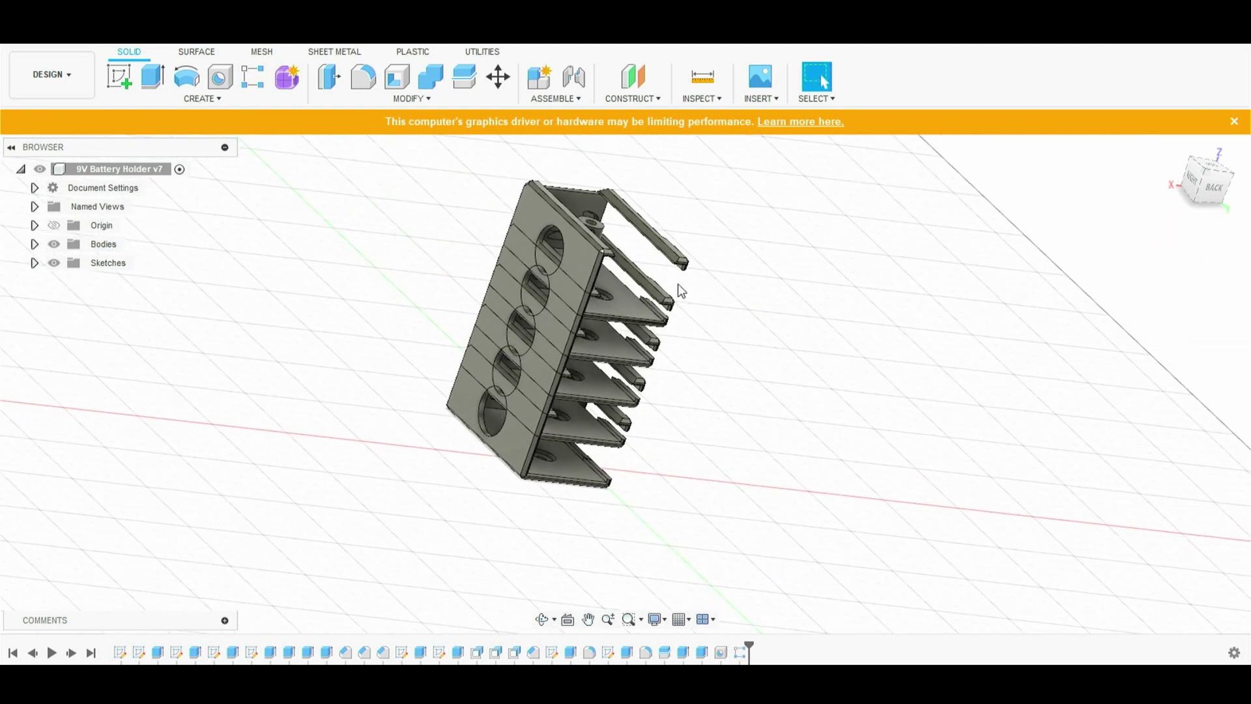
{"action": "mouse_move", "coordinate": [625, 384]}
{"action": "middle_mouse_down", "text": "shift"}
{"action": "mouse_move", "coordinate": [700, 463]}
{"action": "mouse_move", "coordinate": [1033, 291]}
{"action": "middle_mouse_up", "text": "shift"}
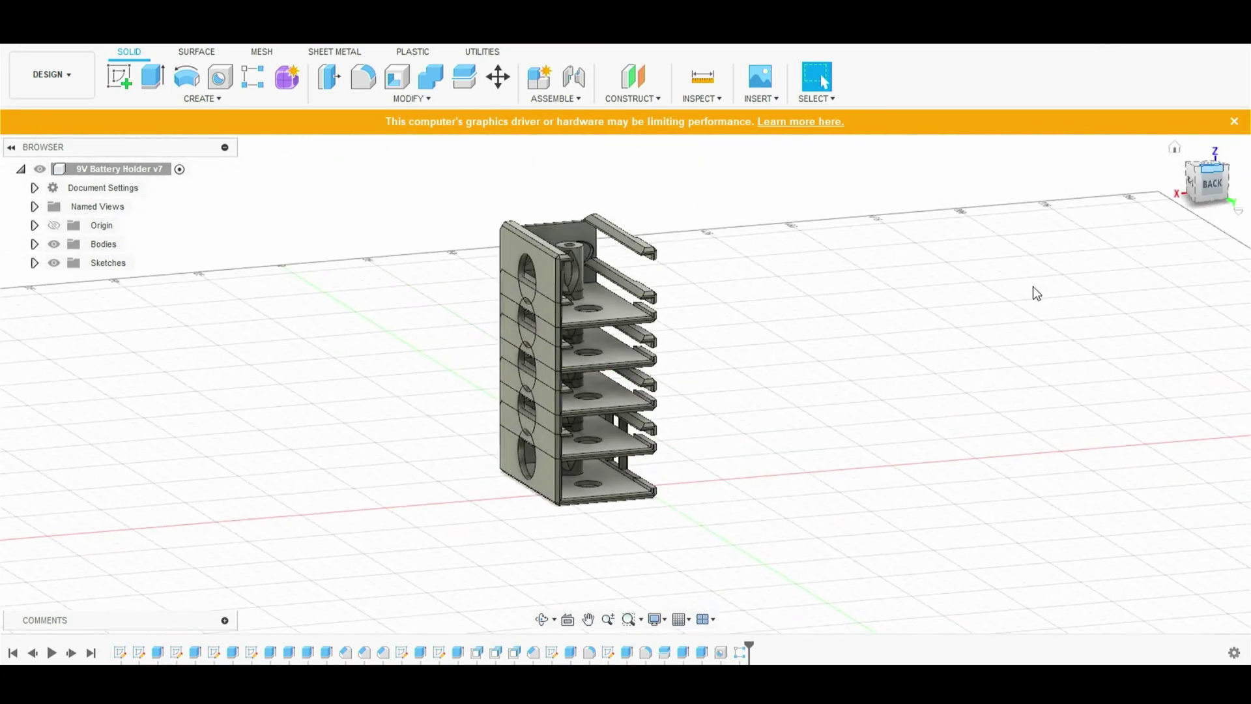
{"action": "middle_click_drag", "start_coordinate": [554, 479], "coordinate": [740, 258]}
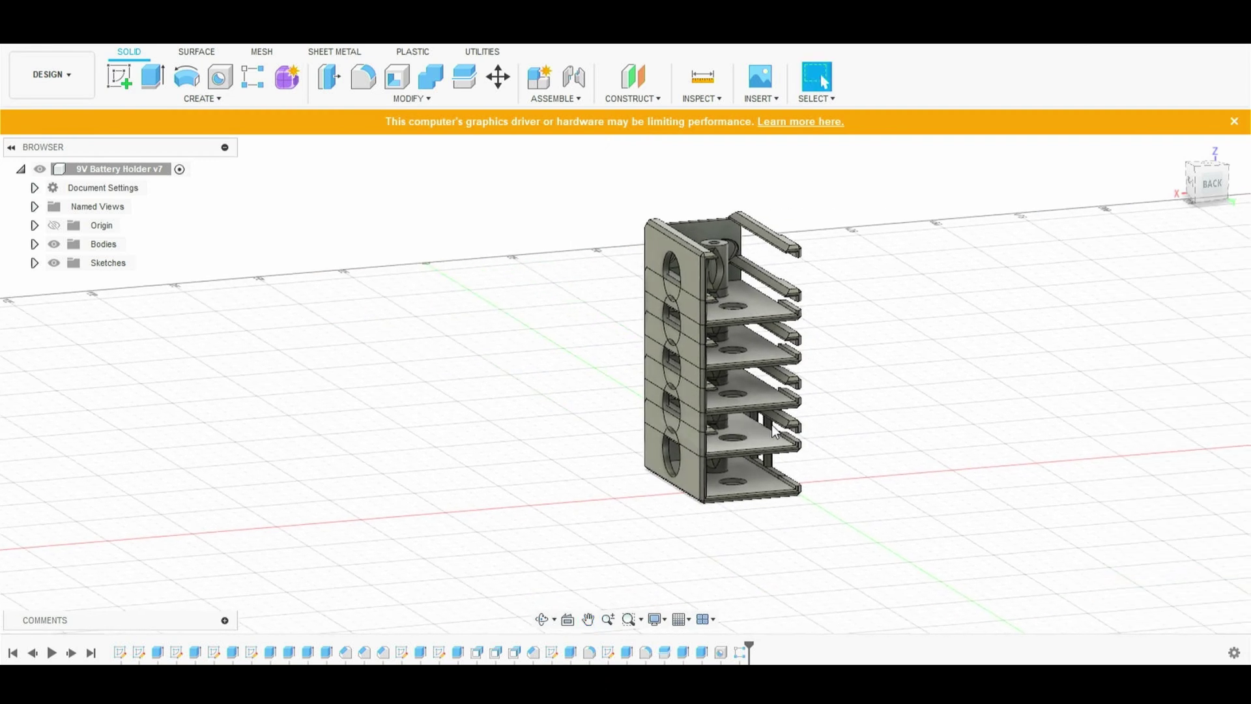
{"action": "scroll", "coordinate": [740, 273], "scroll_direction": "up", "scroll_amount": 2}
{"action": "scroll", "coordinate": [738, 322], "scroll_direction": "up", "scroll_amount": 2}
{"action": "scroll", "coordinate": [736, 376], "scroll_direction": "up", "scroll_amount": 2}
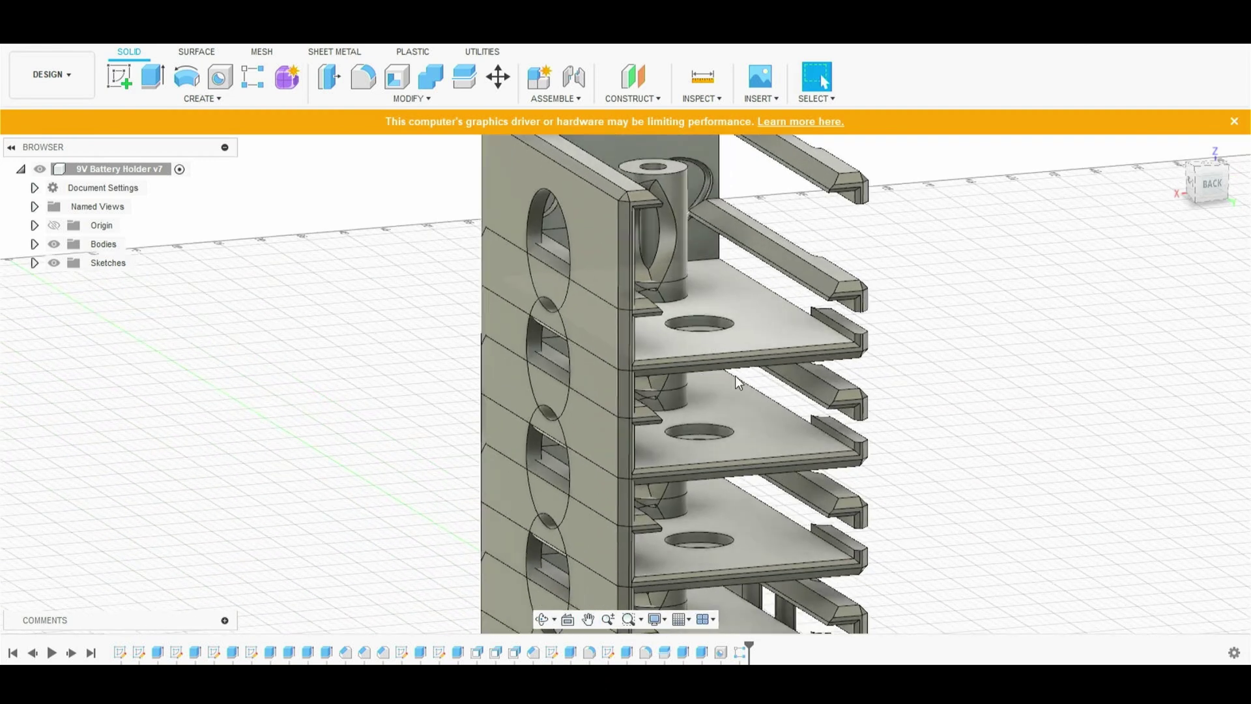
{"action": "scroll", "coordinate": [728, 421], "scroll_direction": "down", "scroll_amount": 2}
{"action": "middle_click_drag", "start_coordinate": [728, 420], "coordinate": [662, 262]}
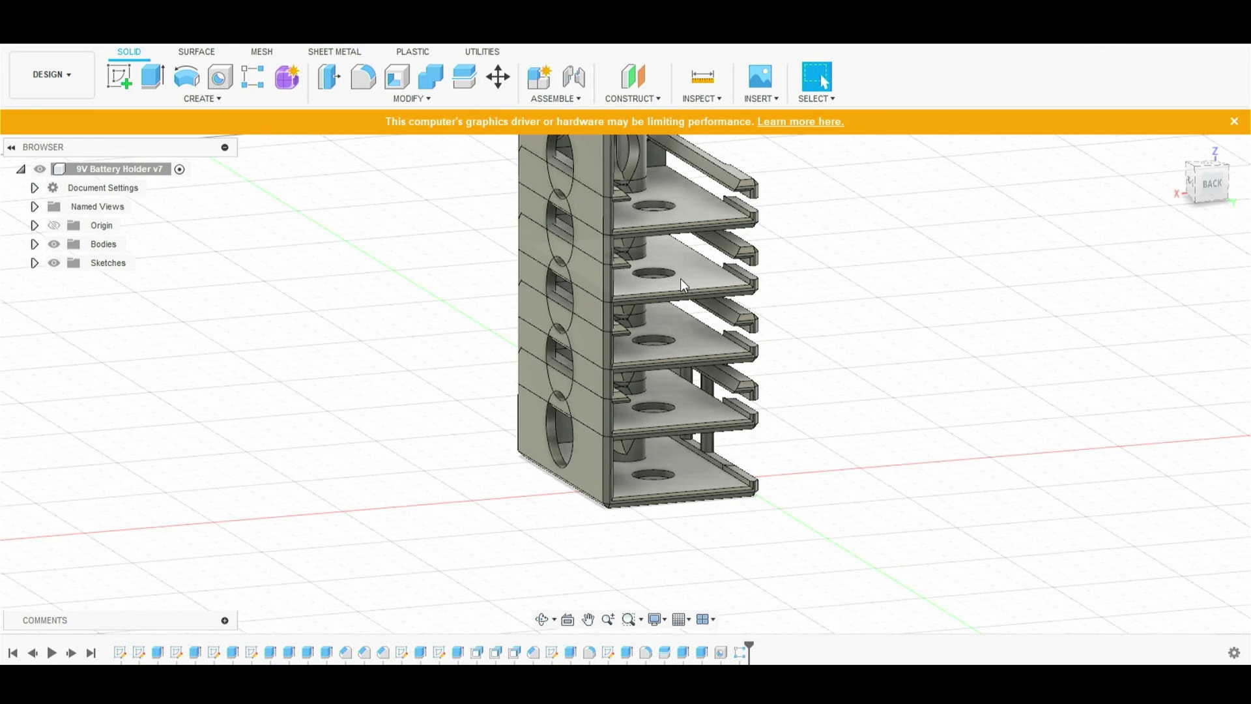
{"action": "scroll", "coordinate": [760, 383], "scroll_direction": "up", "scroll_amount": 2}
{"action": "scroll", "coordinate": [759, 382], "scroll_direction": "down", "scroll_amount": 2}
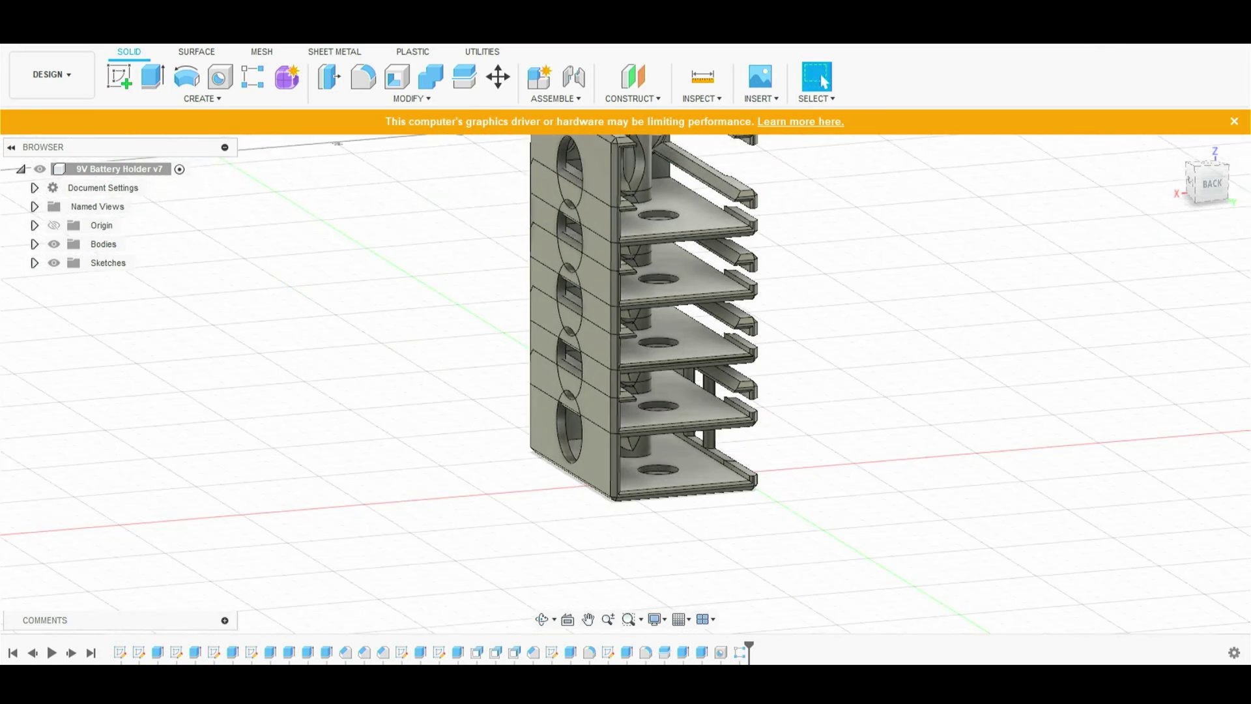
{"action": "left_click", "coordinate": [154, 76]}
Cut the top shelf face 10 mm down with an extrude
{"action": "left_click", "coordinate": [709, 209]}
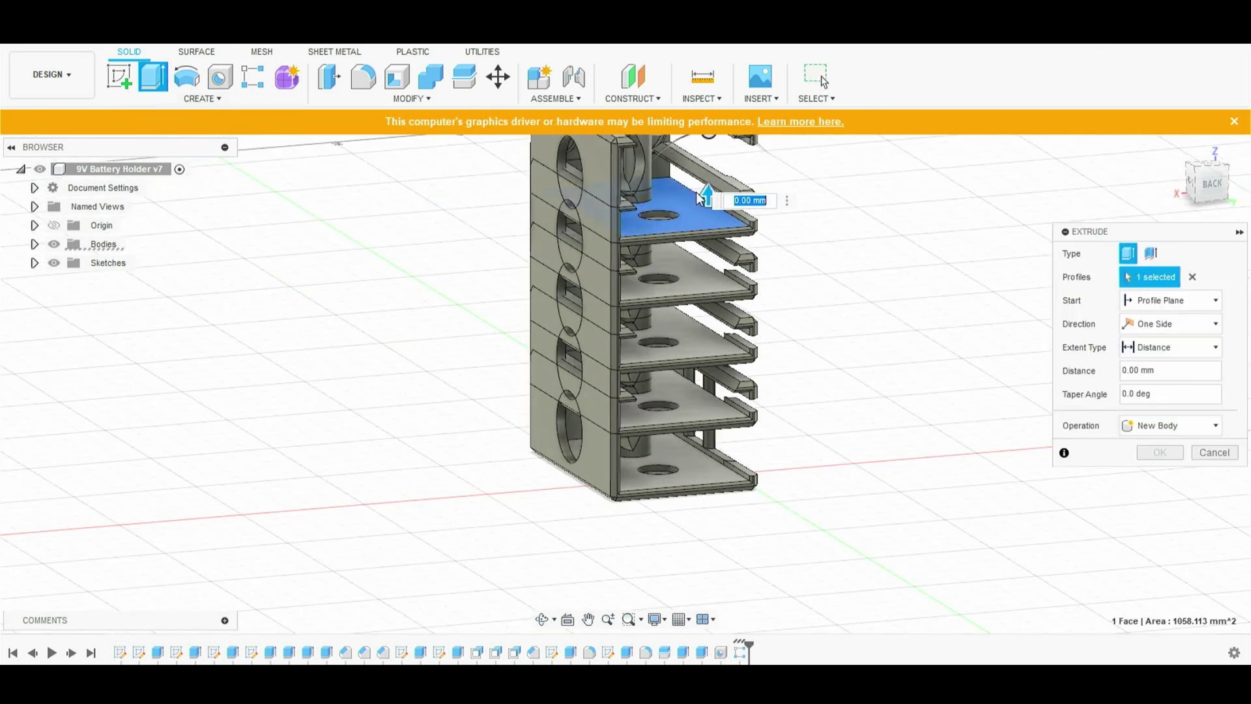
{"action": "left_click_drag", "start_coordinate": [709, 216], "coordinate": [740, 317]}
{"action": "key", "text": "Return"}
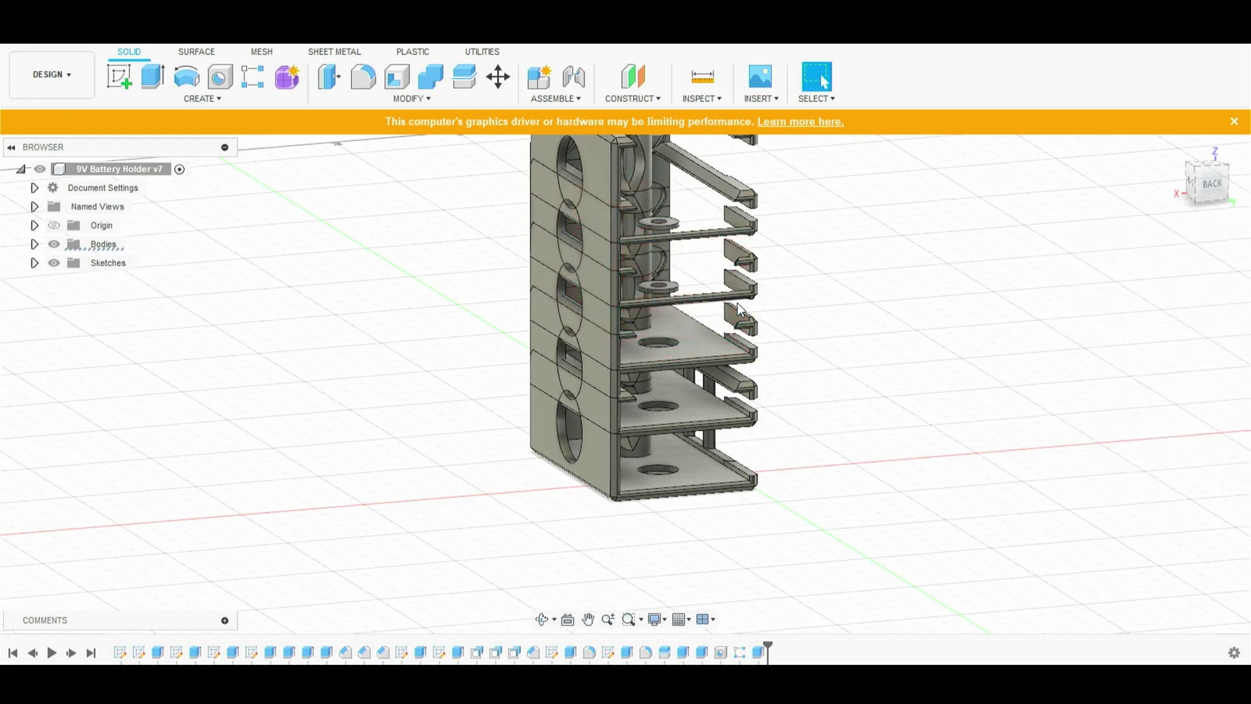
{"action": "scroll", "coordinate": [714, 271], "scroll_direction": "down", "scroll_amount": 3}
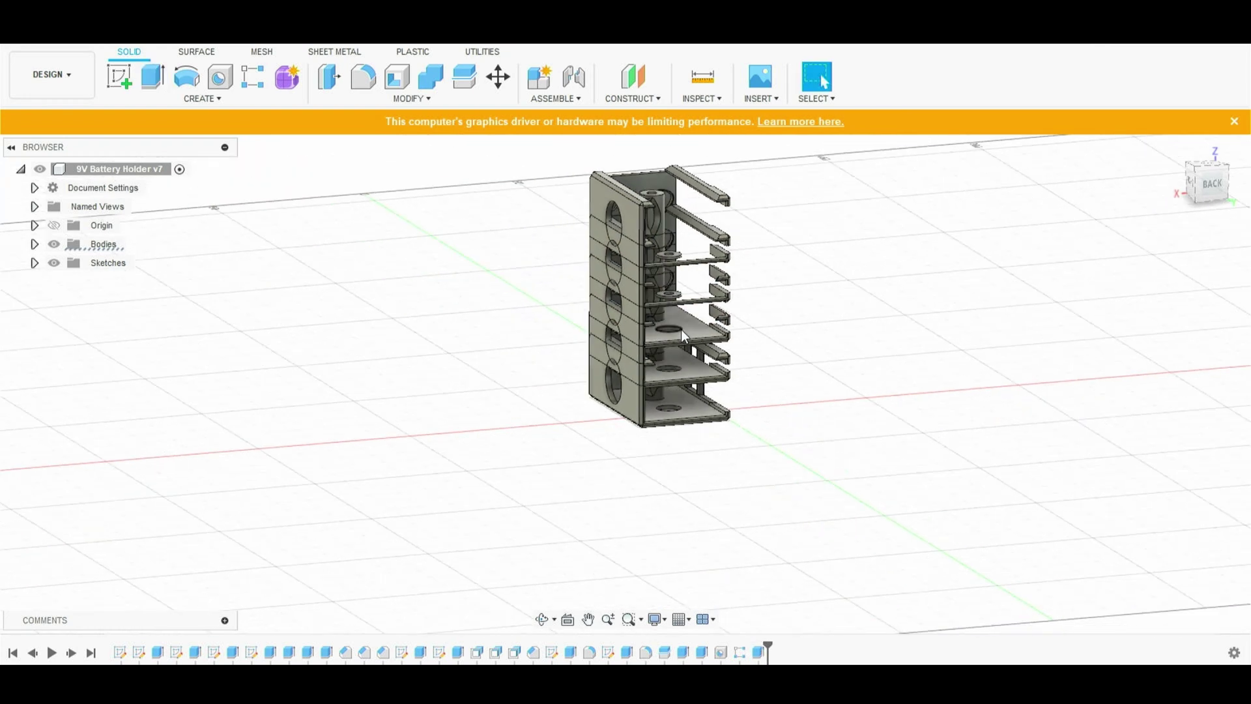
Revolve-cut the holder's side face 180° around the chosen edge axis
{"action": "left_click", "coordinate": [186, 79]}
{"action": "left_click", "coordinate": [624, 288]}
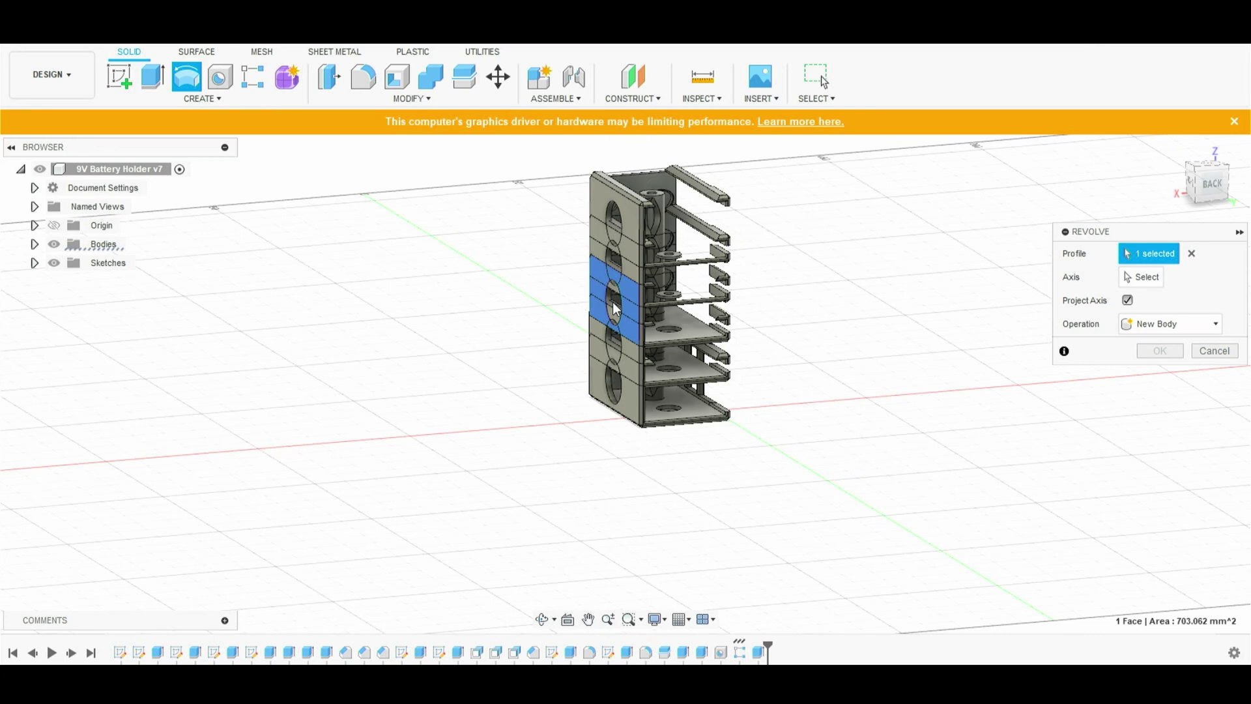
{"action": "left_click", "coordinate": [1151, 280]}
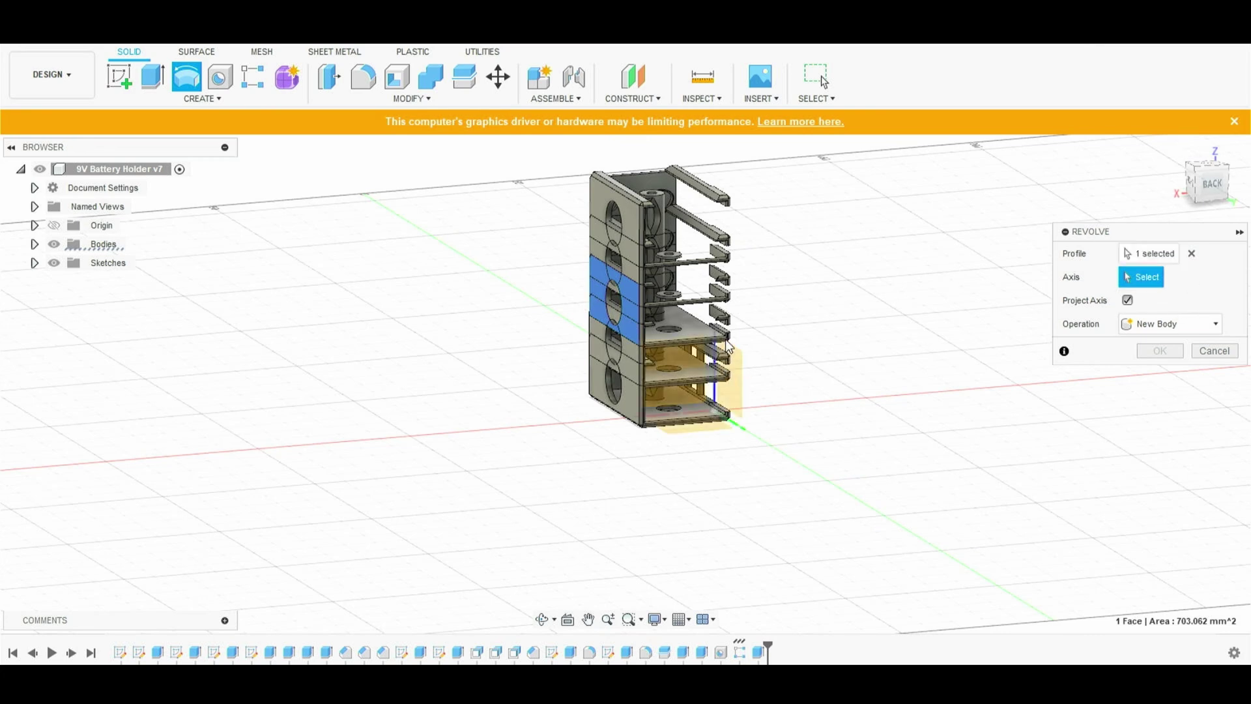
{"action": "left_click", "coordinate": [727, 345]}
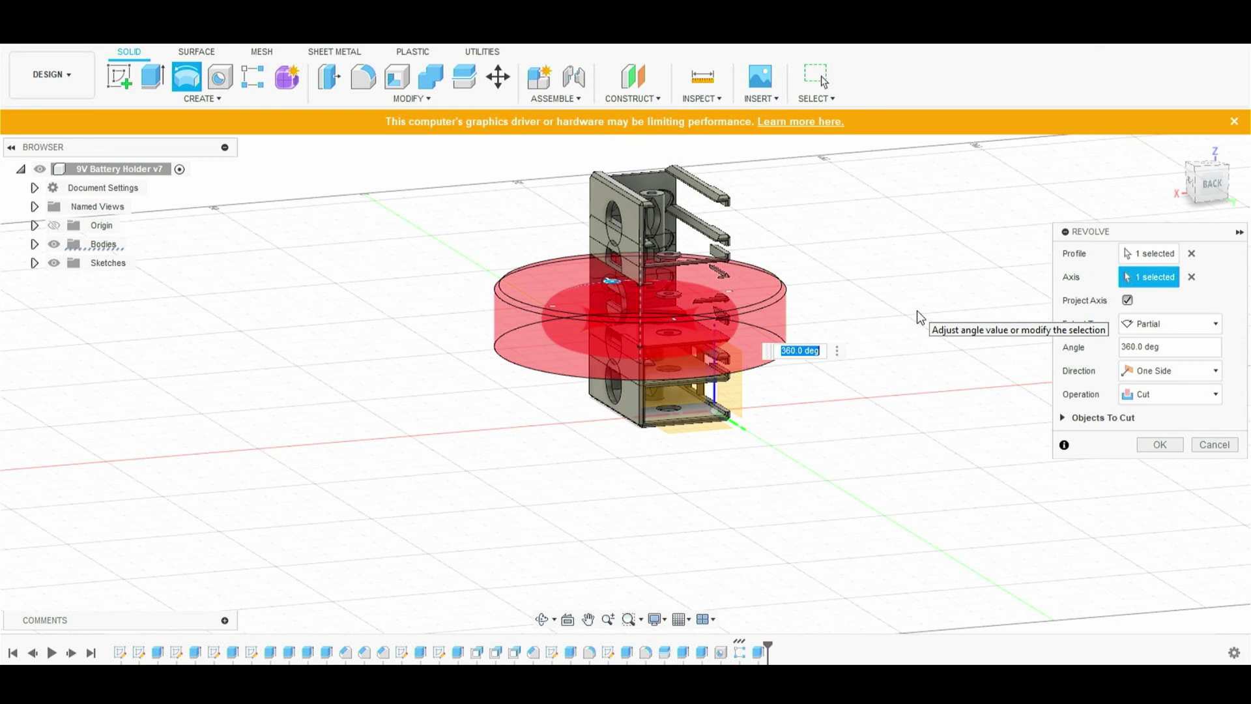
{"action": "type", "text": "180"}
{"action": "key", "text": "Return"}
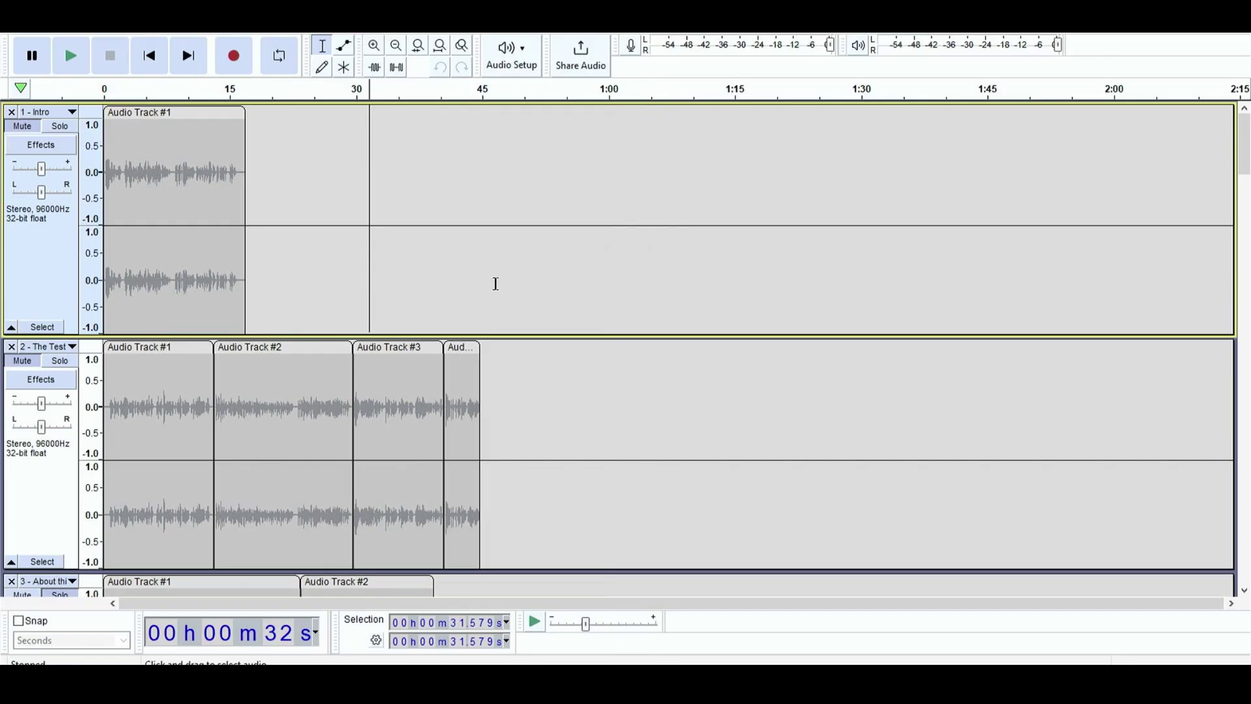
{"action": "scroll", "coordinate": [335, 470], "scroll_direction": "down", "scroll_amount": 3}
{"action": "scroll", "coordinate": [336, 470], "scroll_direction": "down", "scroll_amount": 3}
{"action": "scroll", "coordinate": [336, 470], "scroll_direction": "down", "scroll_amount": 3}
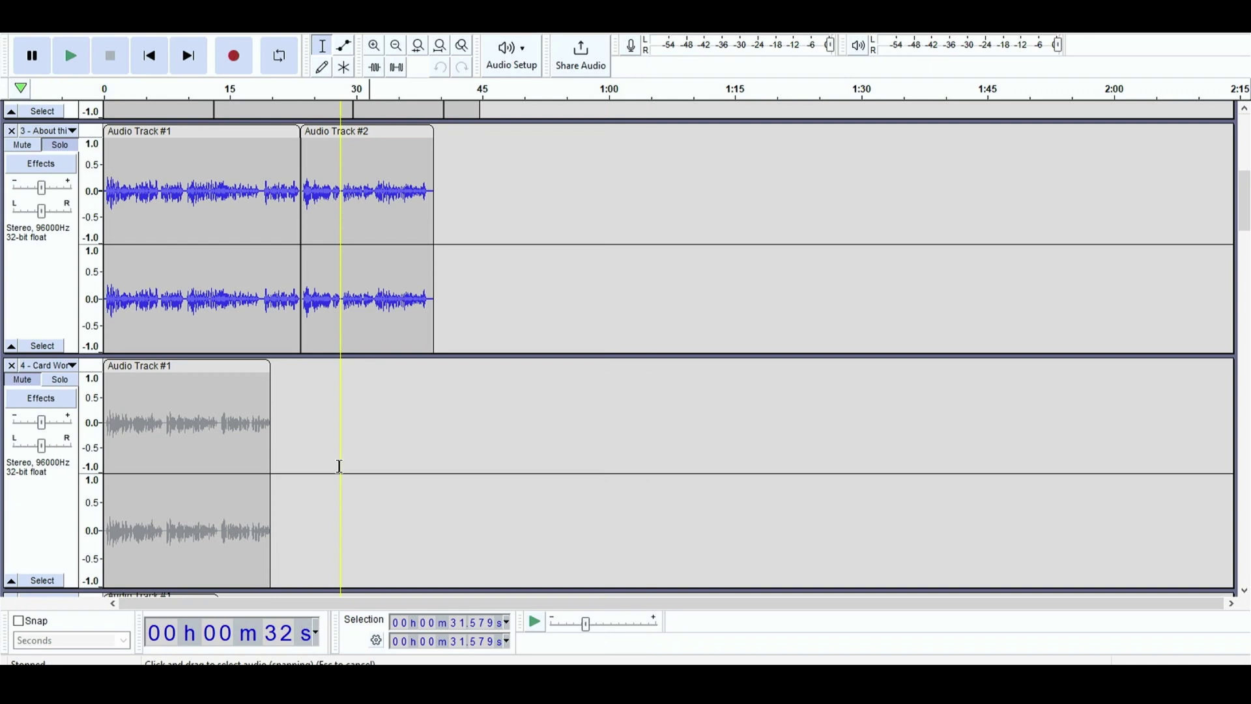
{"action": "scroll", "coordinate": [345, 464], "scroll_direction": "up", "scroll_amount": 3}
{"action": "scroll", "coordinate": [344, 464], "scroll_direction": "up", "scroll_amount": 2}
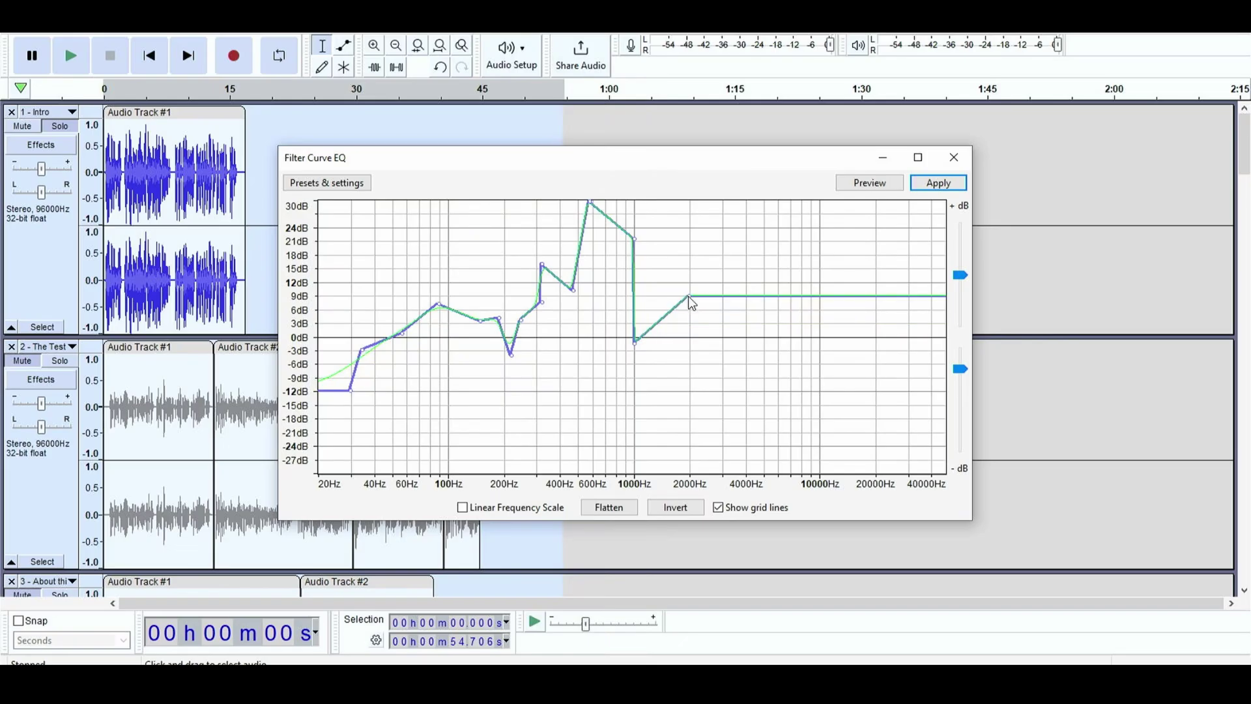
Shape the EQ curve: +9 dB near 2000 Hz, dip near 3500 Hz, raise above 20000 Hz
{"action": "mouse_move", "coordinate": [685, 302]}
{"action": "left_mouse_down"}
{"action": "mouse_move", "coordinate": [712, 307]}
{"action": "mouse_move", "coordinate": [660, 331]}
{"action": "left_mouse_up"}
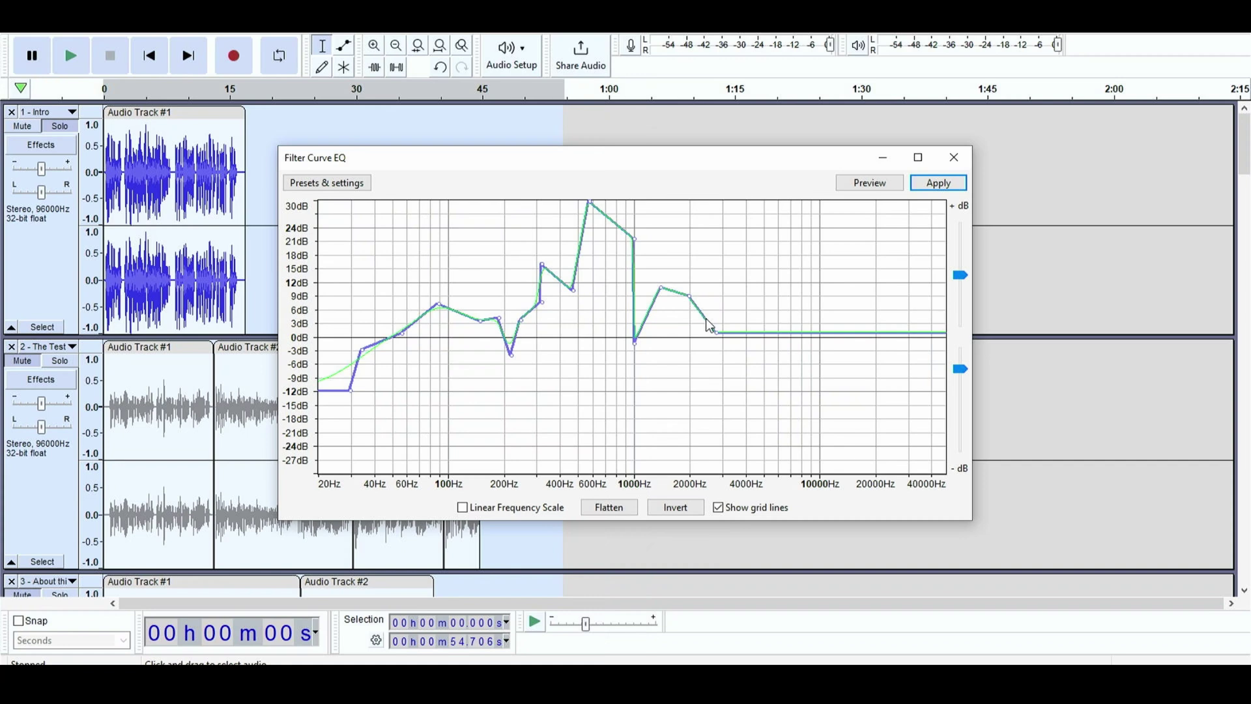
{"action": "left_click_drag", "start_coordinate": [735, 337], "coordinate": [735, 449]}
{"action": "left_click", "coordinate": [785, 399]}
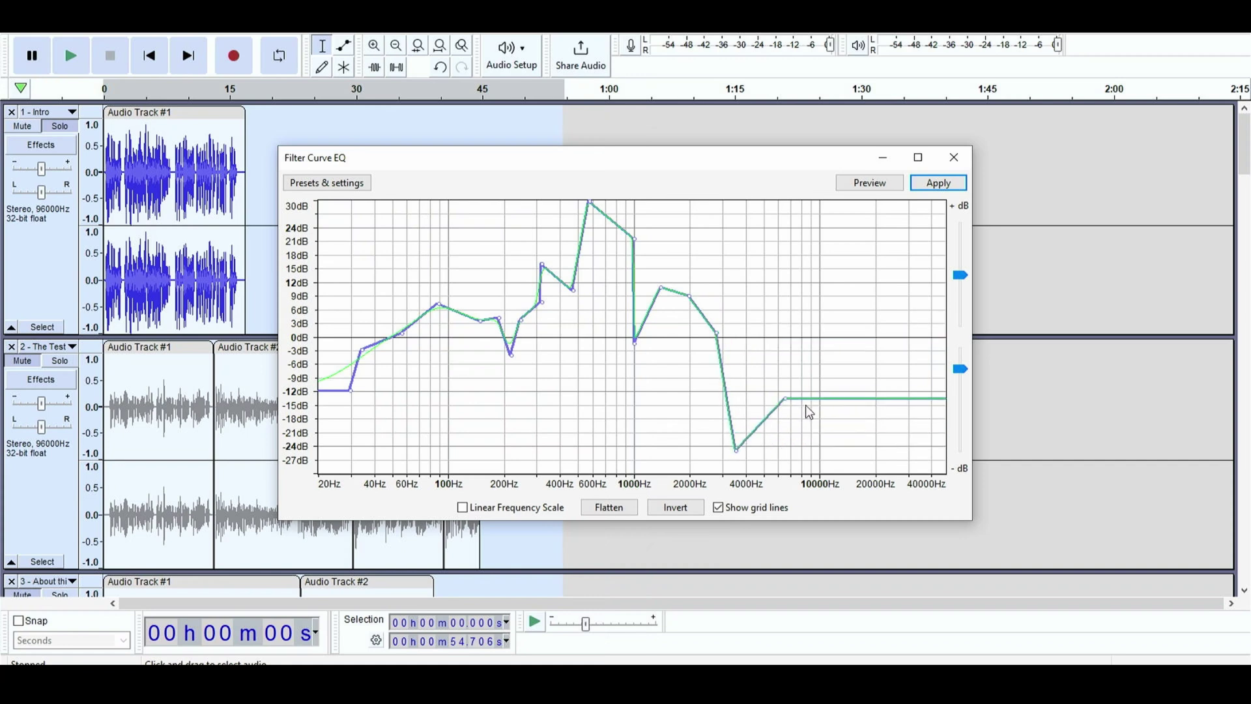
{"action": "left_click", "coordinate": [835, 448]}
{"action": "left_click", "coordinate": [887, 410]}
{"action": "left_click_drag", "start_coordinate": [909, 409], "coordinate": [866, 219]}
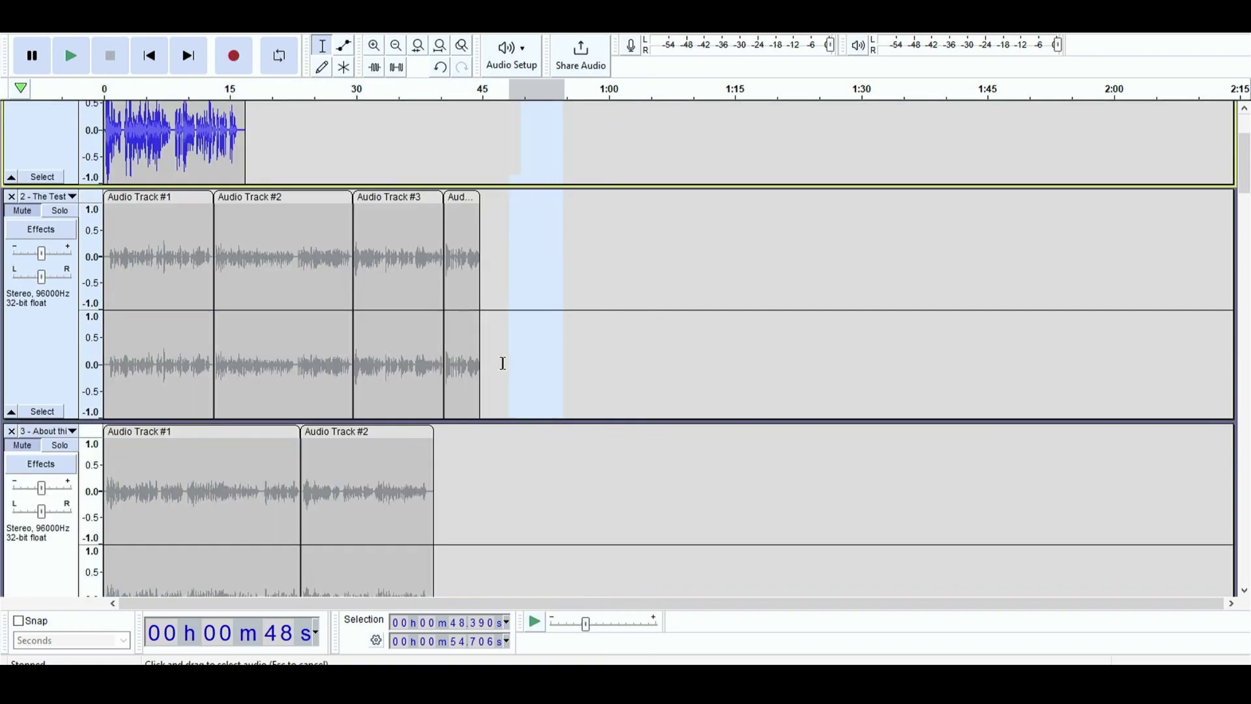
{"action": "left_click_drag", "start_coordinate": [409, 411], "coordinate": [99, 386]}
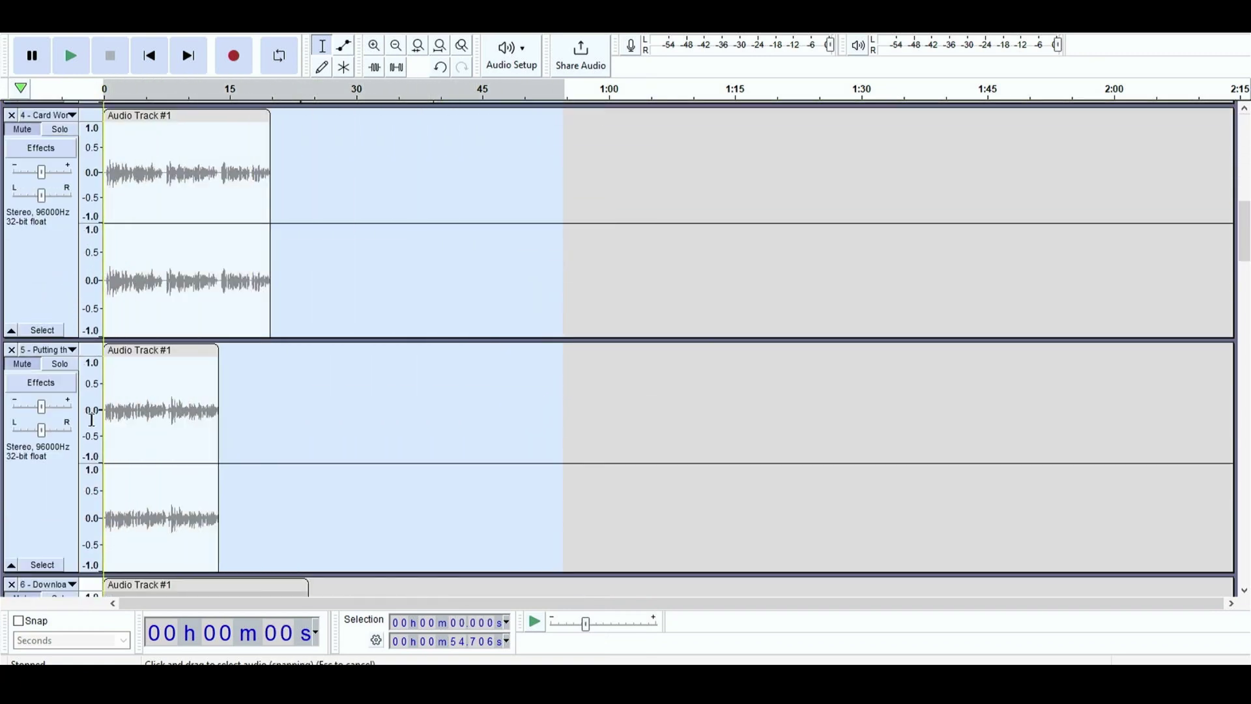
{"action": "scroll", "coordinate": [180, 383], "scroll_direction": "up", "scroll_amount": 5}
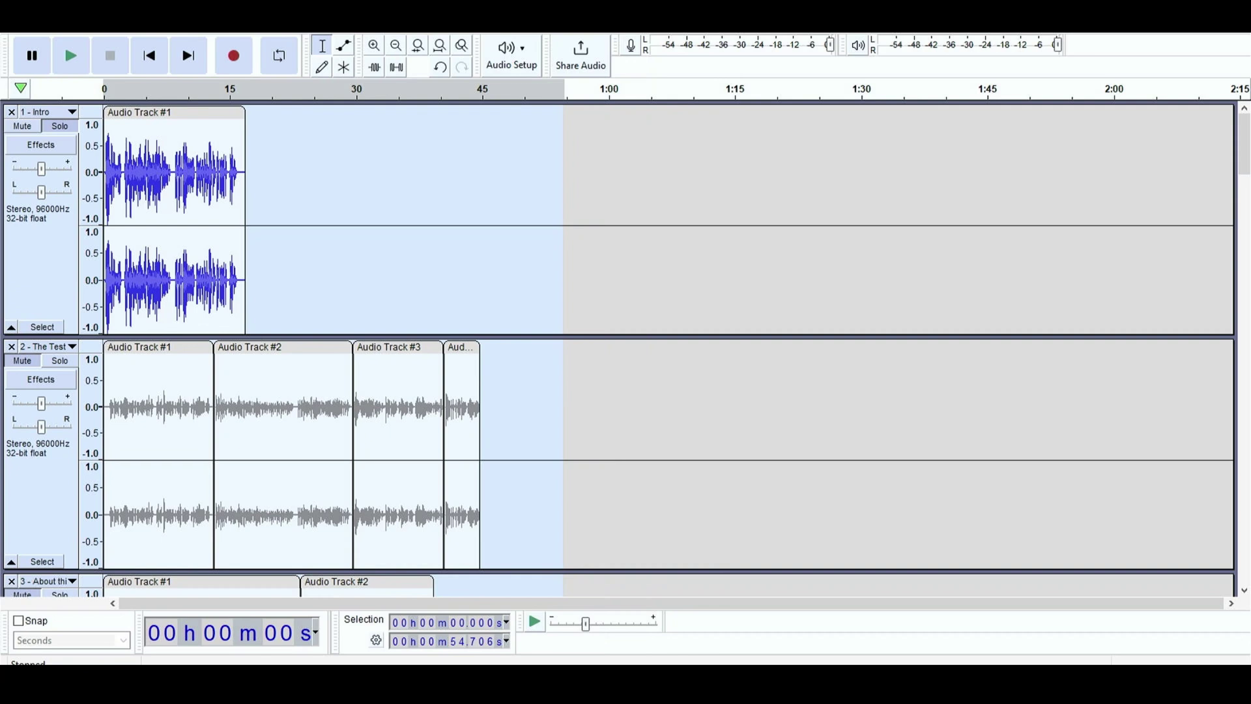
Repeat the compressor on the selection, then add a 500–600 Hz boost peak
{"action": "left_click", "coordinate": [284, 34]}
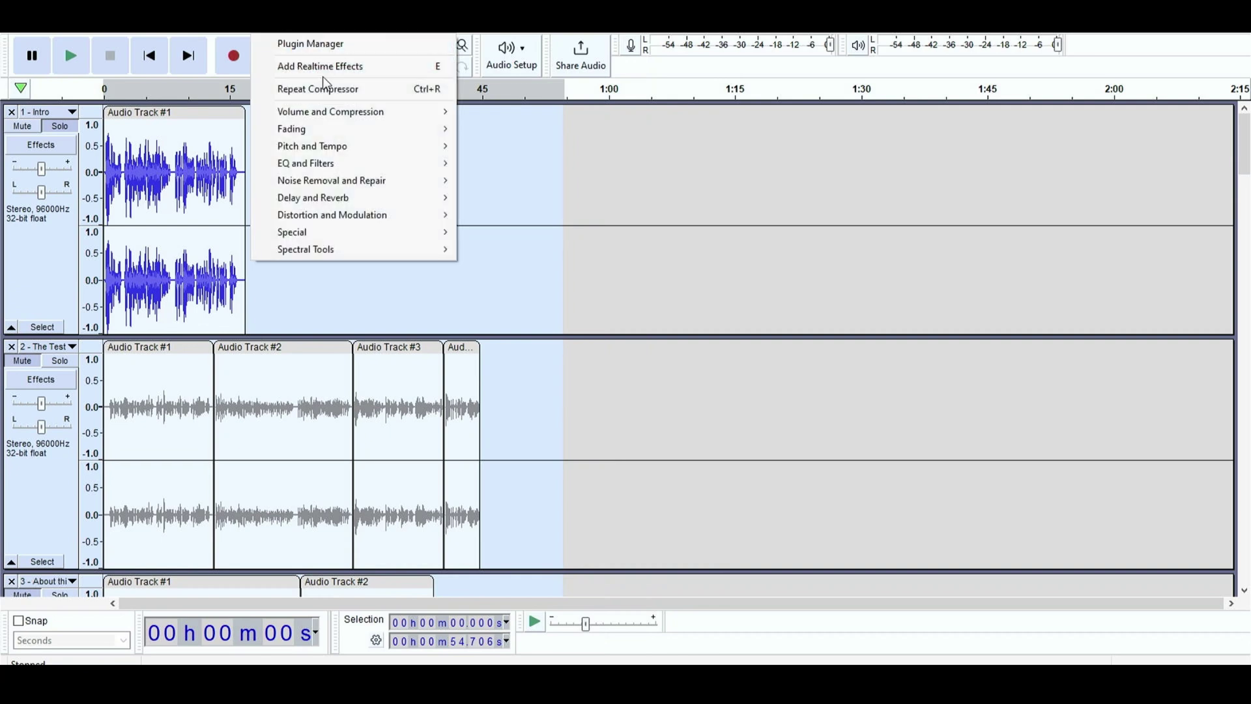
{"action": "left_click", "coordinate": [332, 91]}
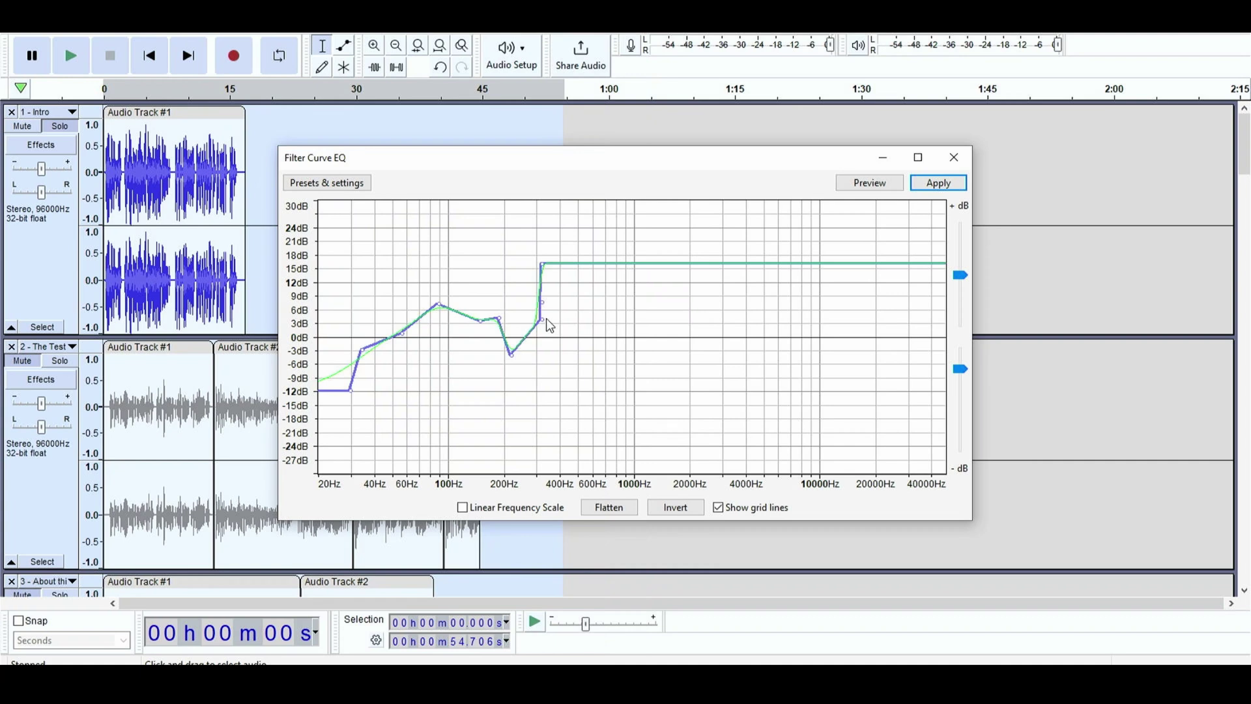
{"action": "mouse_move", "coordinate": [579, 270]}
{"action": "left_mouse_down"}
{"action": "mouse_move", "coordinate": [574, 290]}
{"action": "mouse_move", "coordinate": [588, 201]}
{"action": "mouse_move", "coordinate": [636, 238]}
{"action": "mouse_move", "coordinate": [577, 349]}
{"action": "left_mouse_up"}
{"action": "mouse_move", "coordinate": [679, 345]}
{"action": "left_mouse_down"}
{"action": "mouse_move", "coordinate": [691, 296]}
{"action": "mouse_move", "coordinate": [717, 333]}
{"action": "mouse_move", "coordinate": [661, 289]}
{"action": "left_mouse_up"}
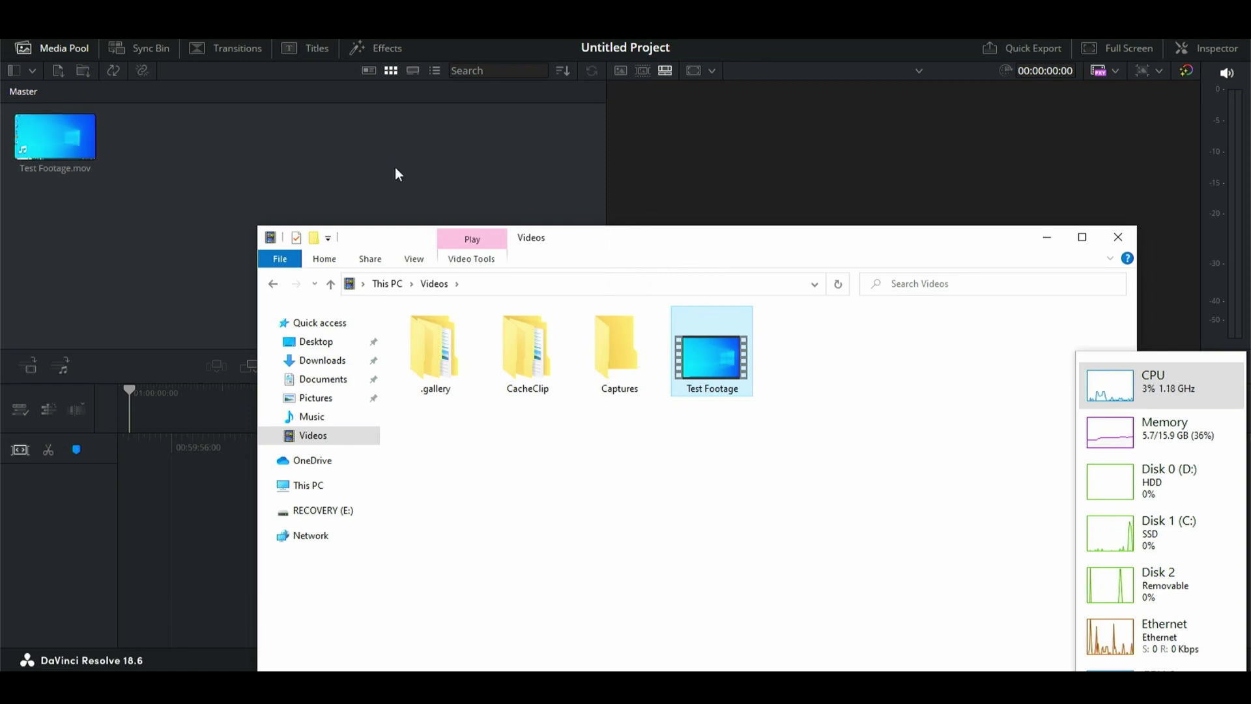
Minimize File Explorer and drag Test Footage.mov from the Media Pool onto a new timeline
{"action": "left_click", "coordinate": [1048, 237]}
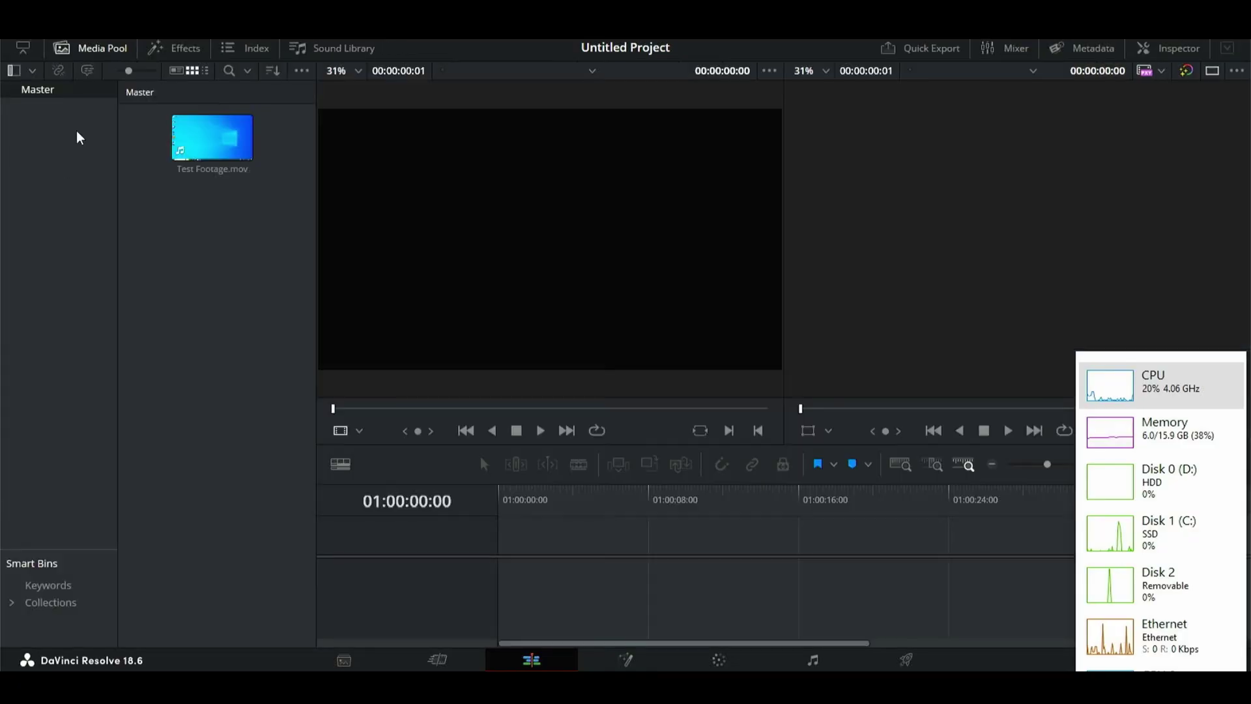
{"action": "mouse_move", "coordinate": [216, 138]}
{"action": "left_mouse_down"}
{"action": "mouse_move", "coordinate": [608, 590]}
{"action": "mouse_move", "coordinate": [530, 572]}
{"action": "left_mouse_up"}
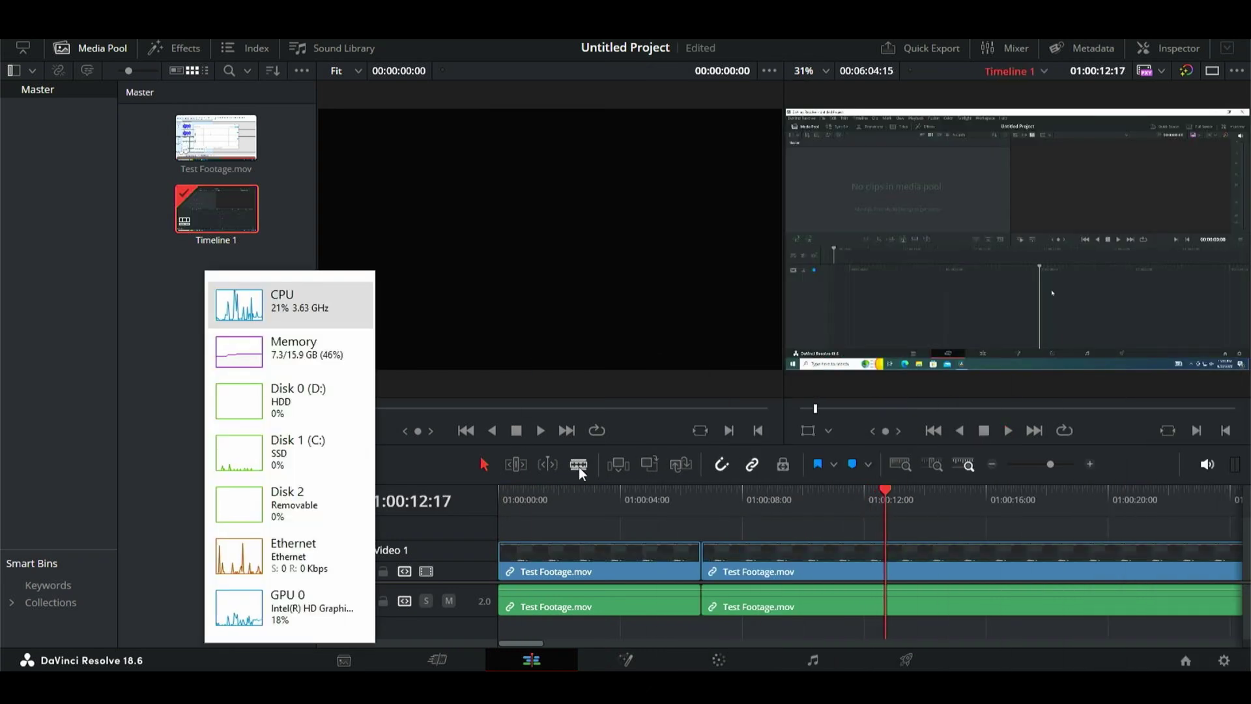
Blade the clip at two points and delete the short piece between the cuts
{"action": "left_click", "coordinate": [580, 465]}
{"action": "left_click", "coordinate": [886, 567]}
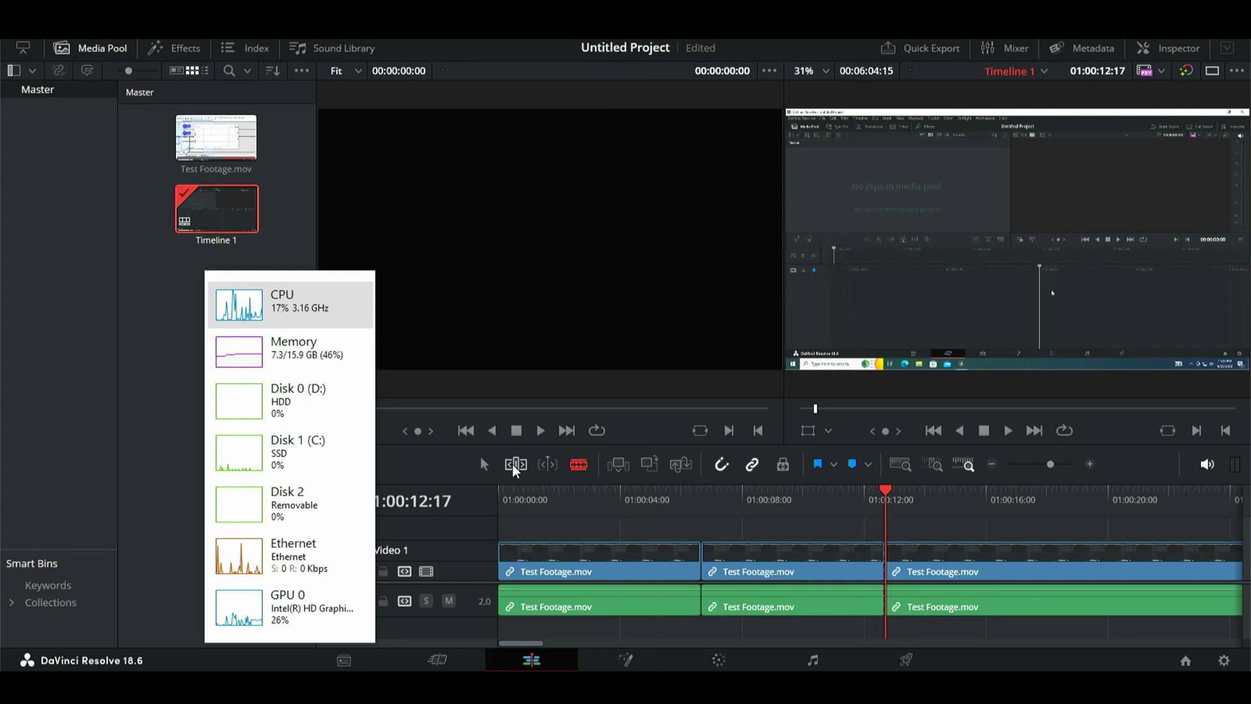
{"action": "left_click", "coordinate": [996, 567]}
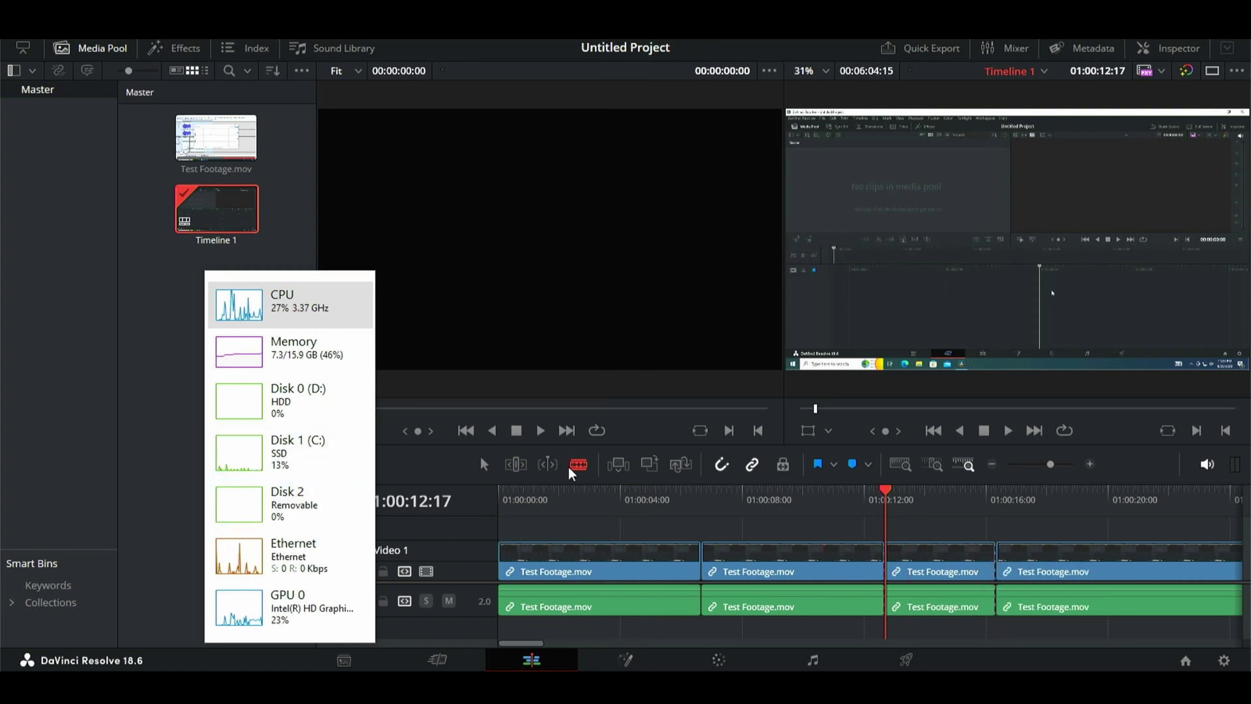
{"action": "left_click", "coordinate": [483, 465]}
{"action": "left_click", "coordinate": [920, 567]}
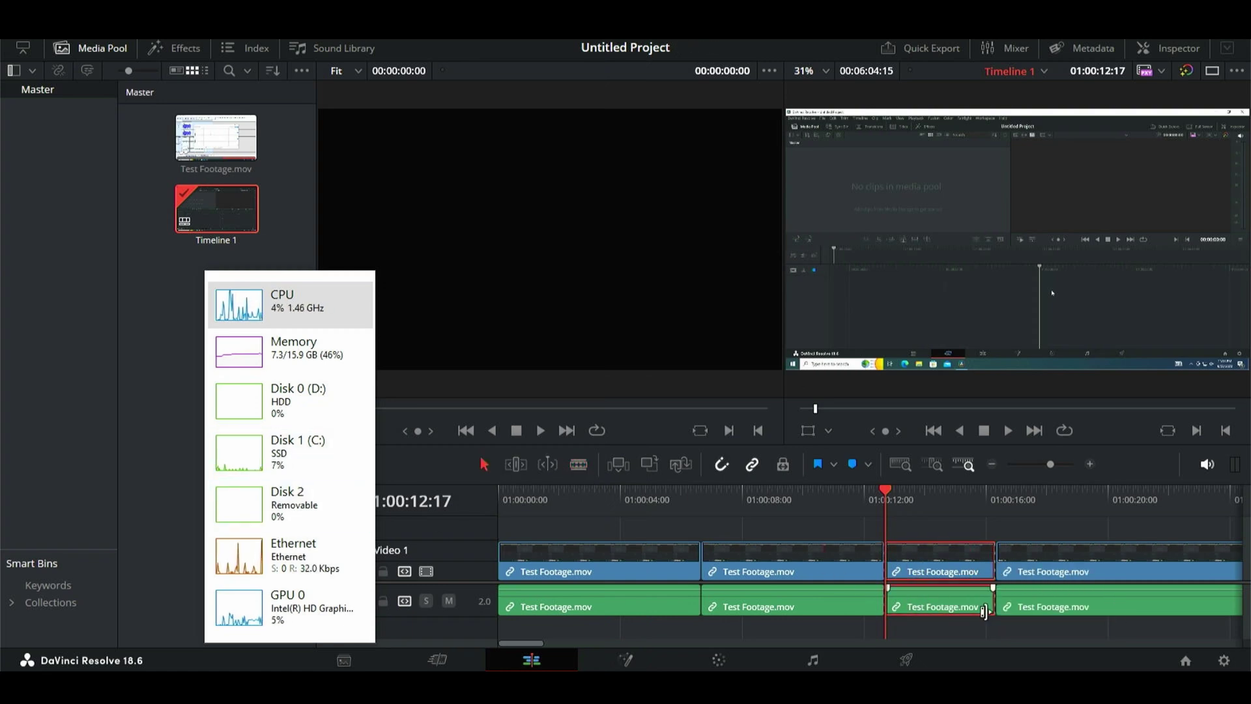
{"action": "key", "text": "Delete"}
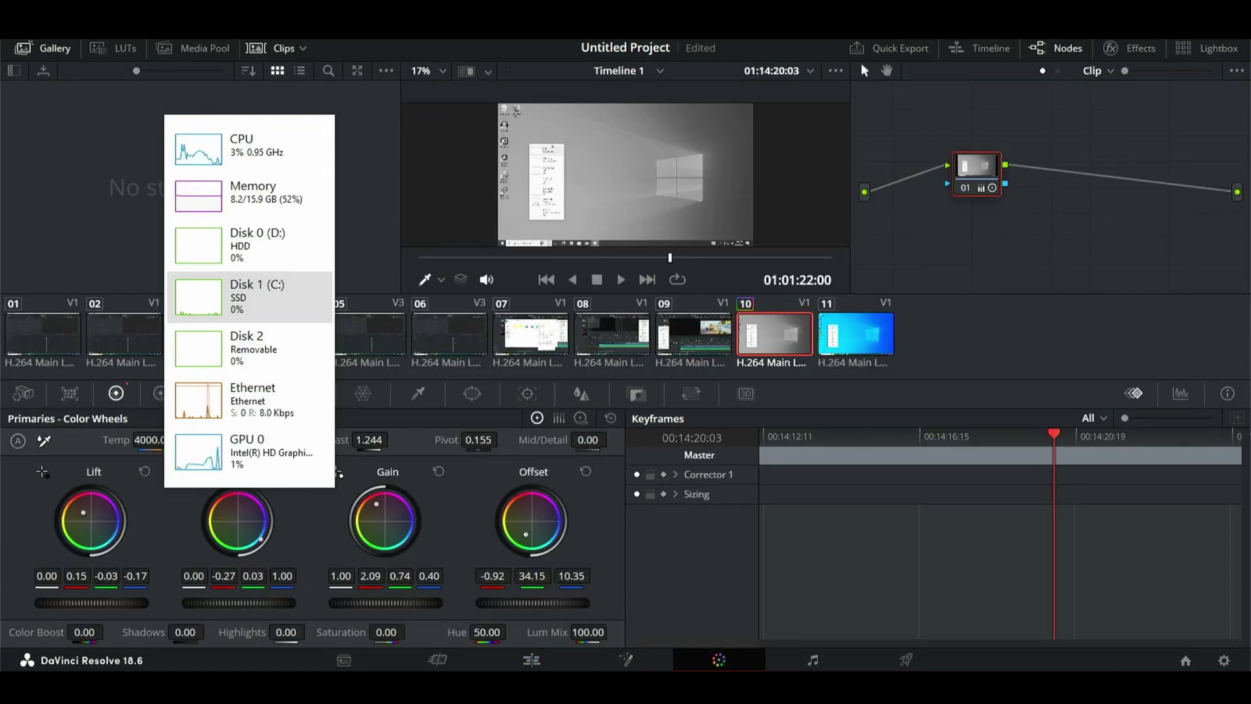
Raise the saturation to 44.80 and play the timeline from the clip's start
{"action": "left_click_drag", "start_coordinate": [387, 631], "coordinate": [410, 632]}
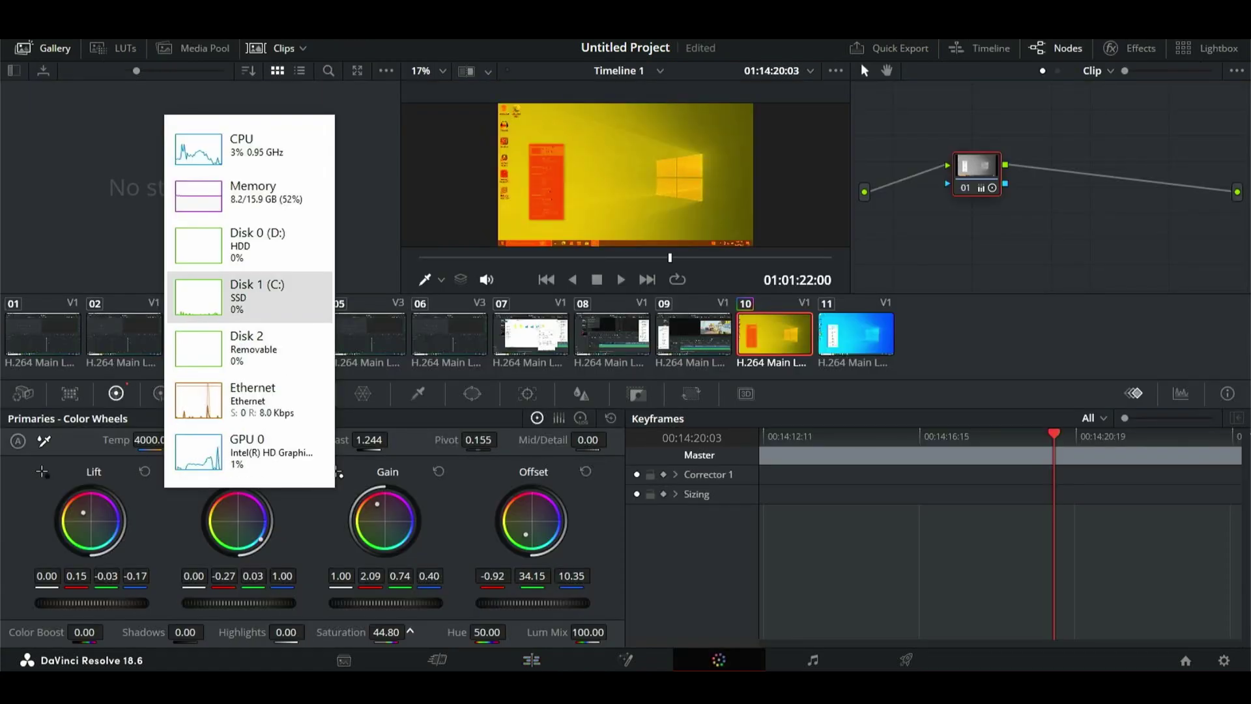
{"action": "left_click", "coordinate": [518, 659]}
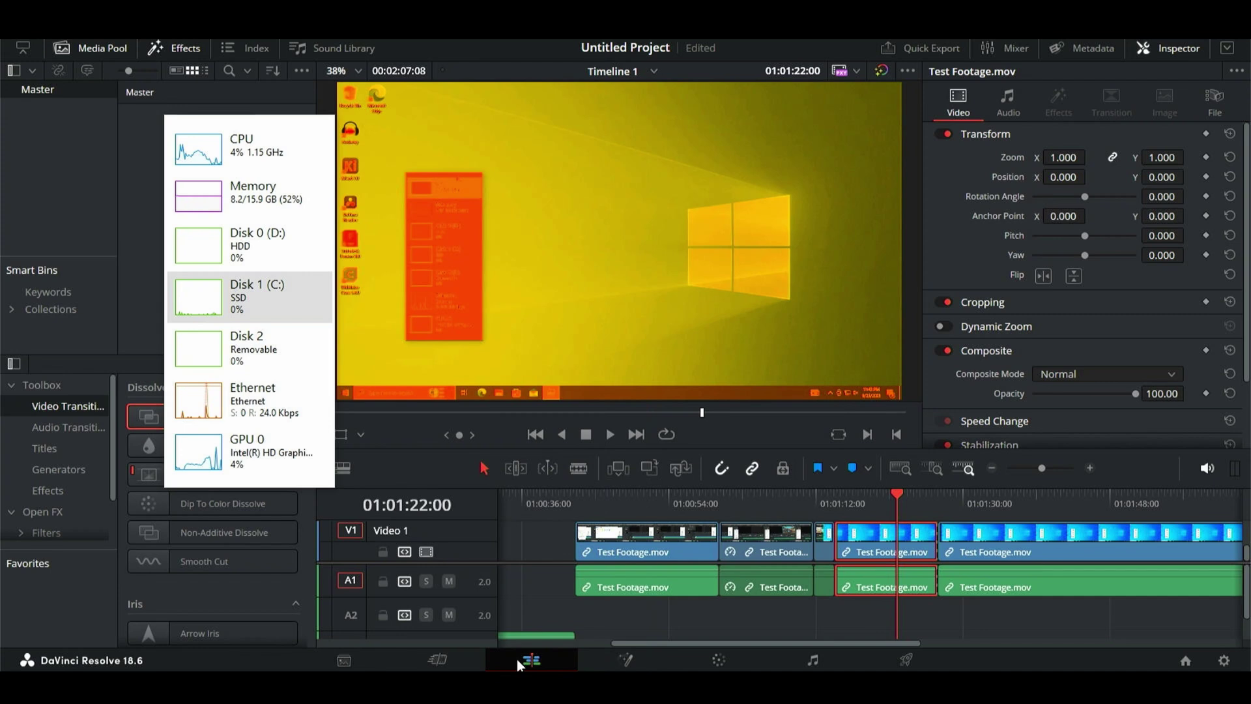
{"action": "key", "text": "Up"}
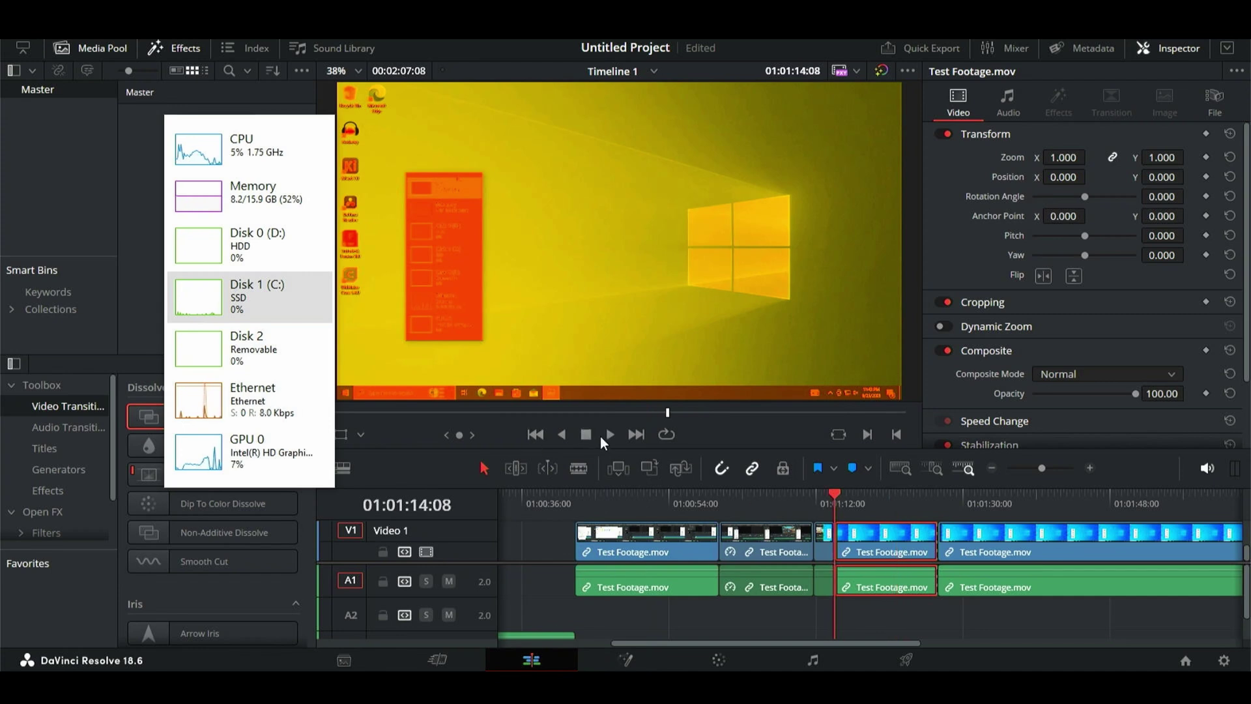
{"action": "left_click", "coordinate": [608, 434]}
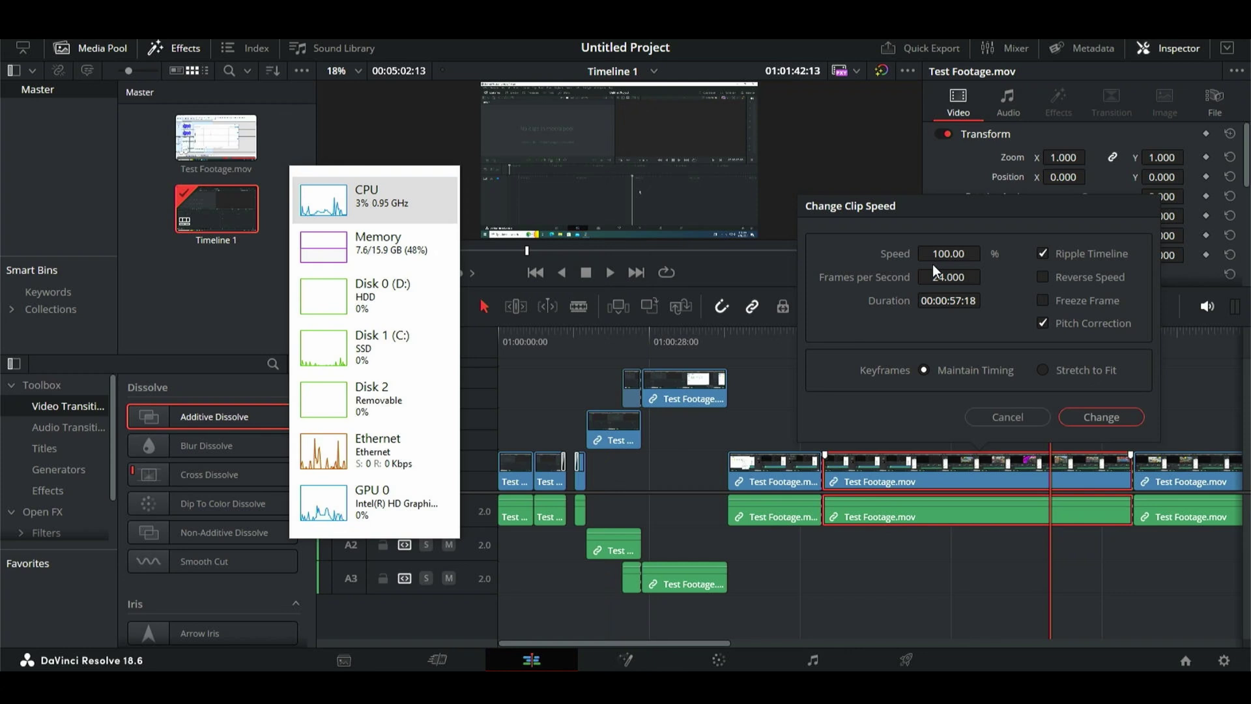
Set the clip speed to 50% and cut the footage at the playhead
{"action": "left_click", "coordinate": [937, 257]}
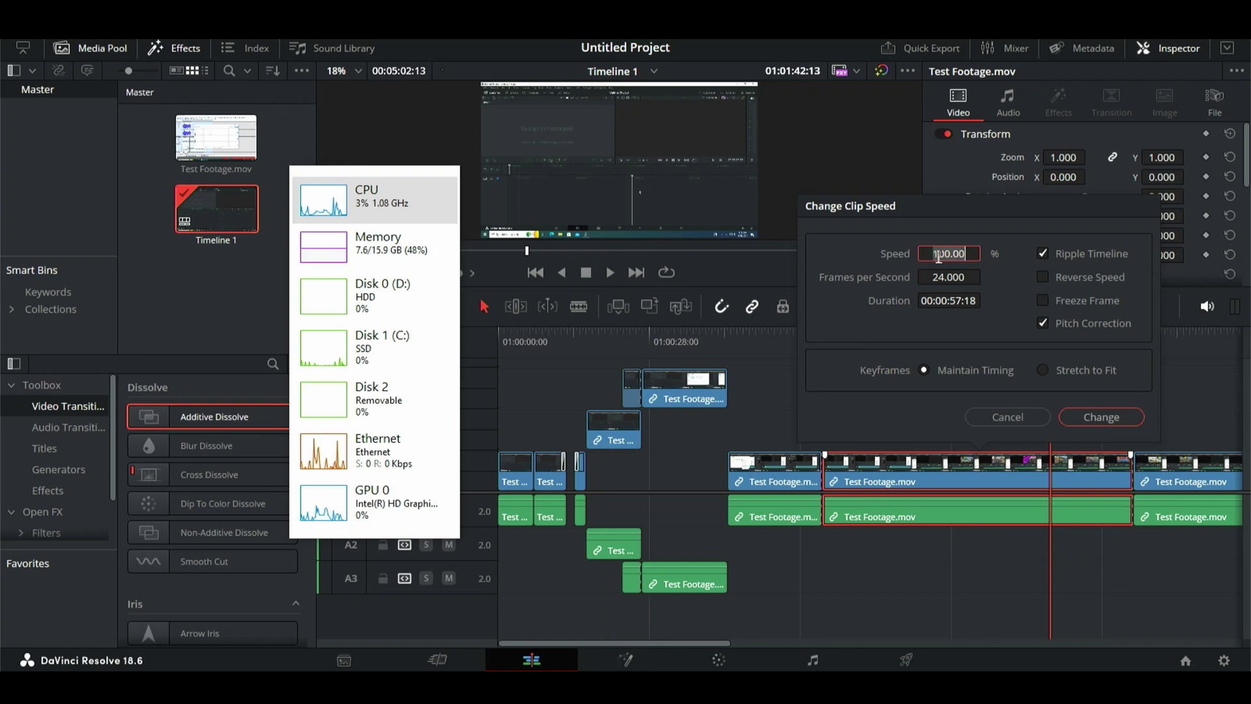
{"action": "key", "text": "Return"}
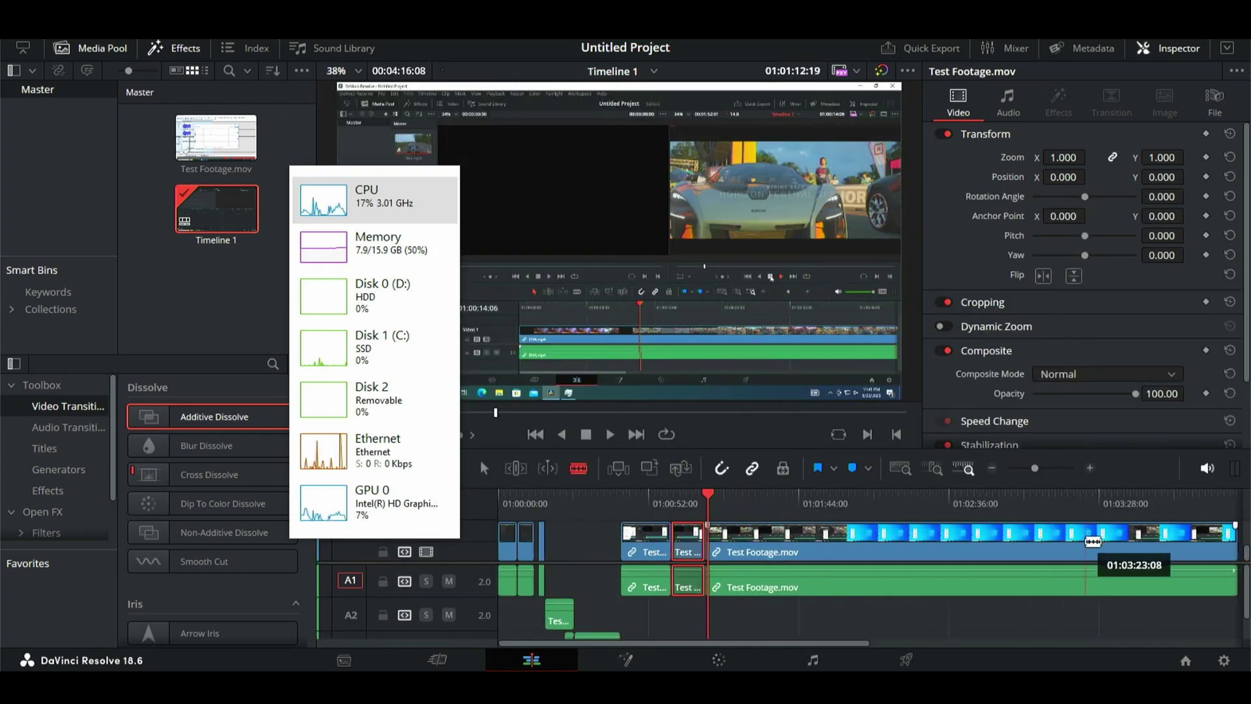
{"action": "left_click", "coordinate": [1093, 541]}
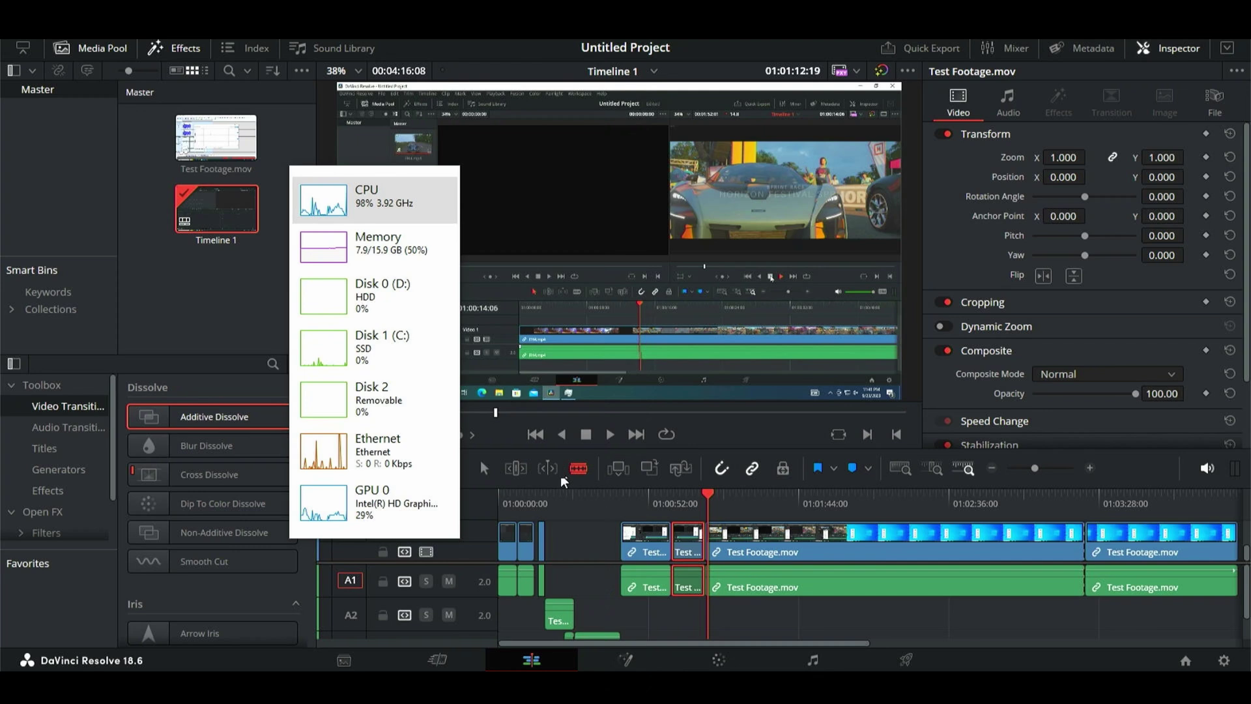
{"action": "key", "text": "a"}
Generate optimized media for the cut clip and move the progress window aside
{"action": "right_click", "coordinate": [830, 546]}
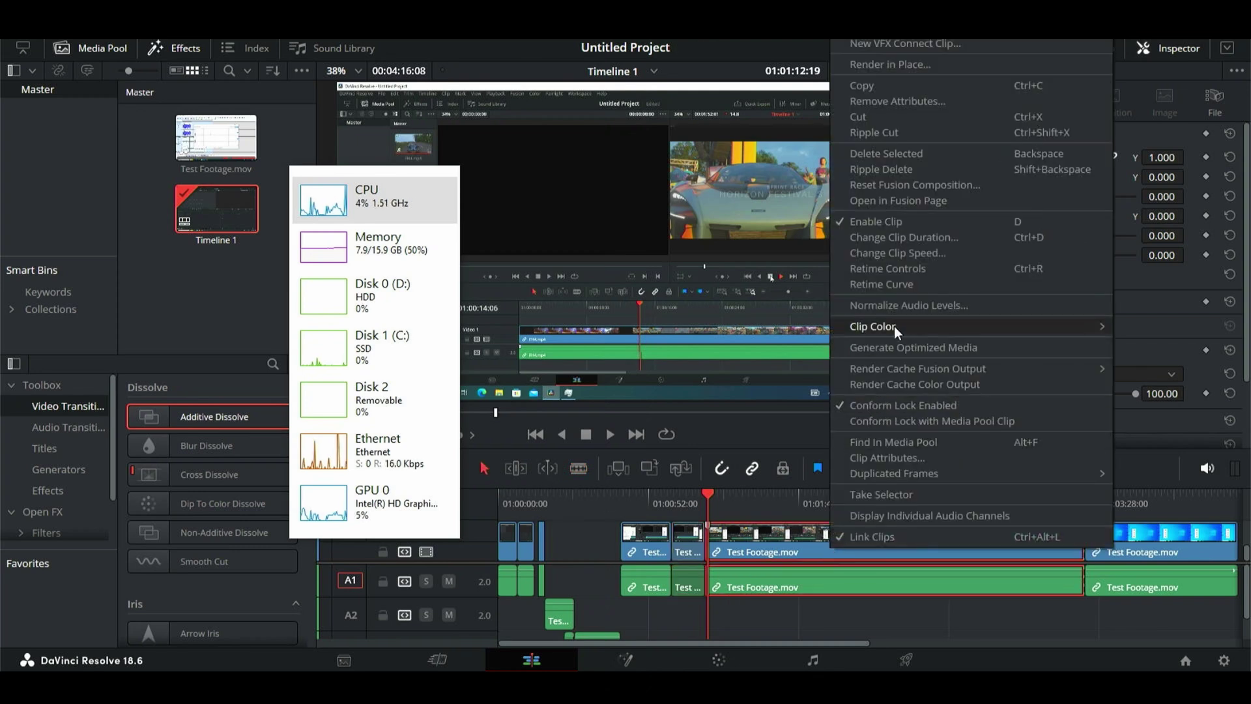
{"action": "left_click", "coordinate": [950, 341]}
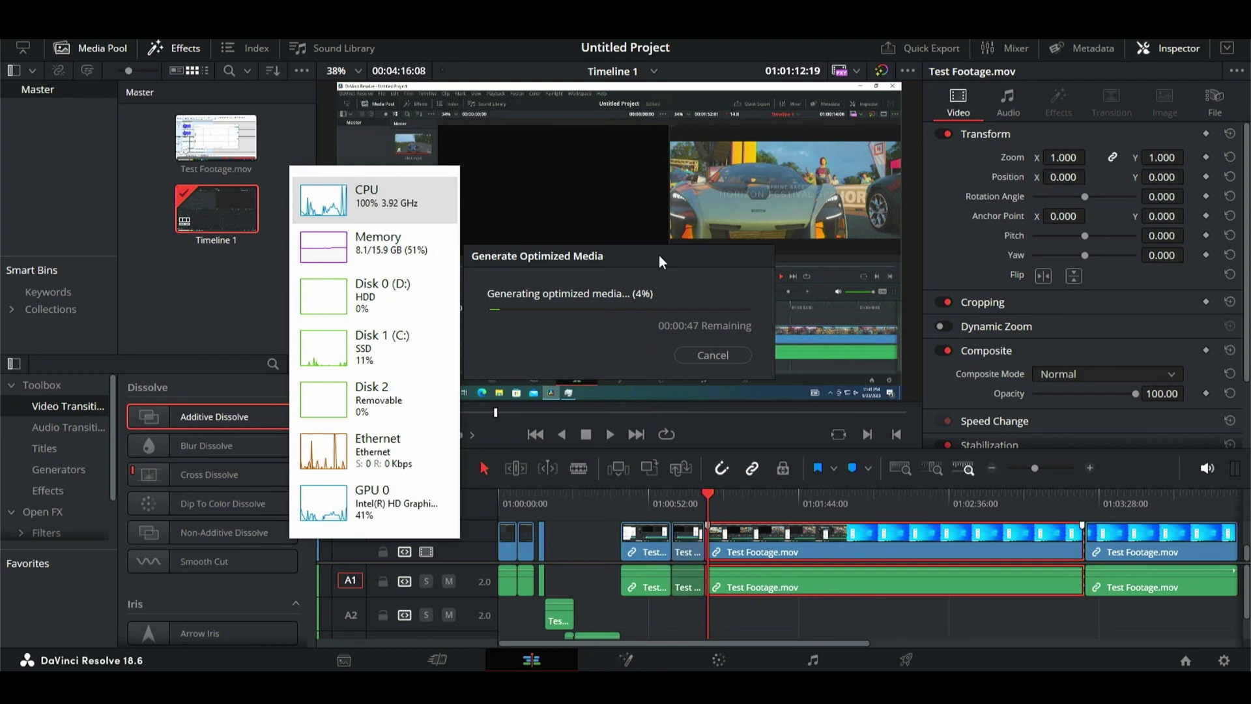
{"action": "left_click_drag", "start_coordinate": [658, 255], "coordinate": [703, 258]}
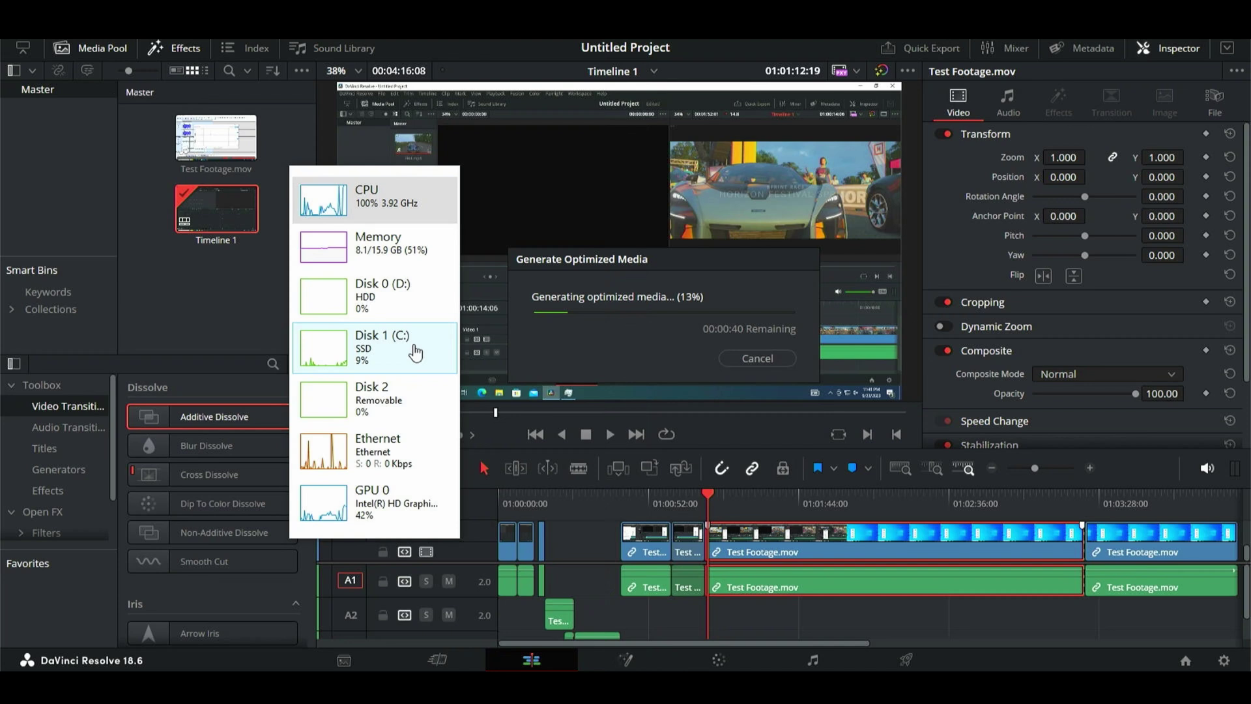
Expand Task Manager to its full Performance view and switch between it and Resolve
{"action": "double_click", "coordinate": [414, 345]}
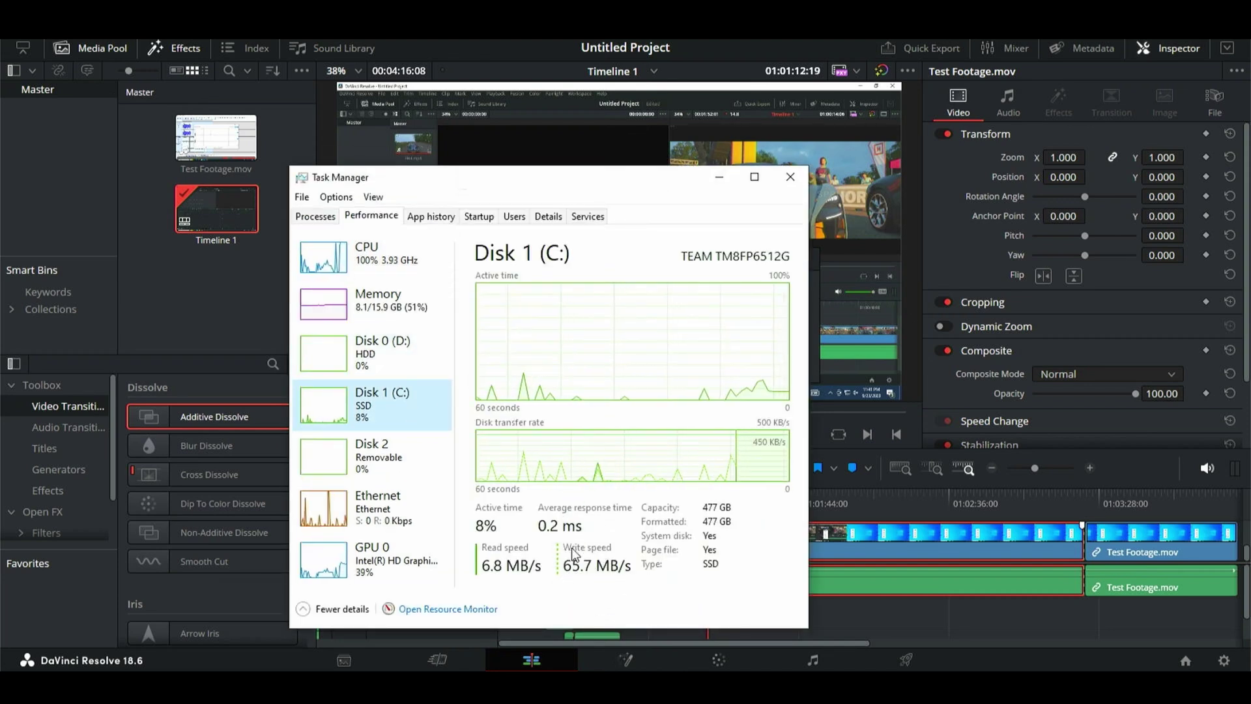
{"action": "key", "text": "alt+Tab"}
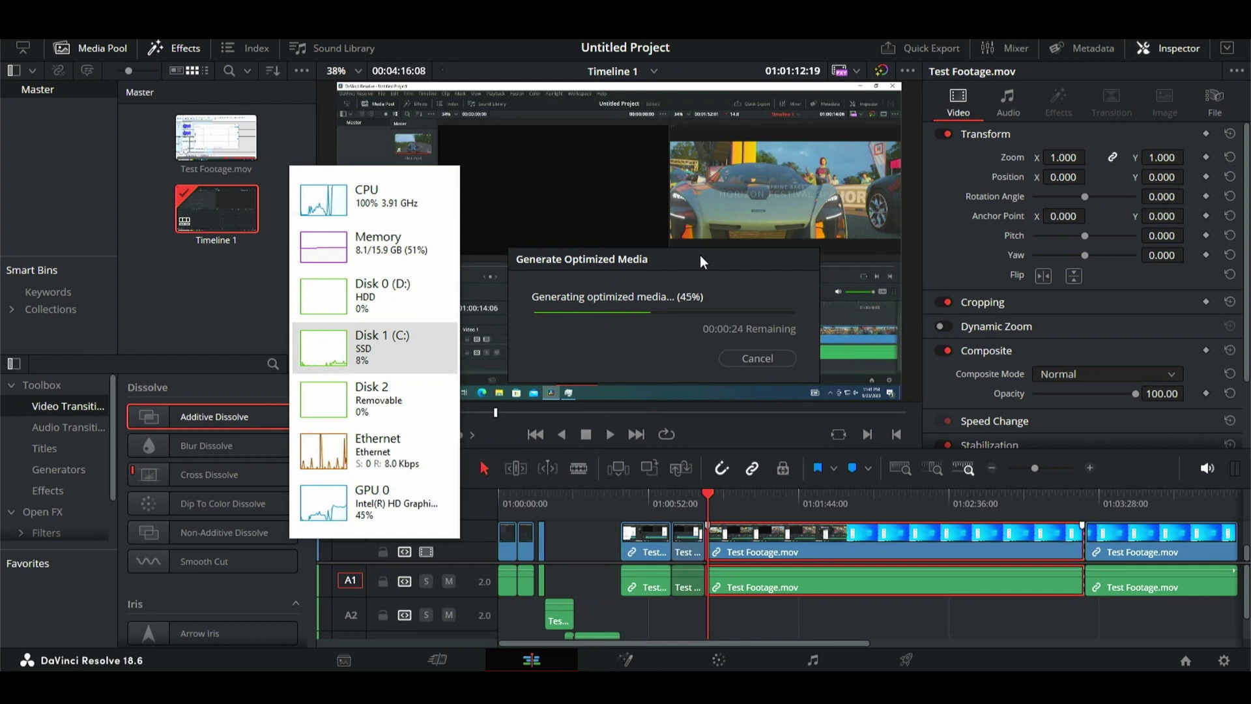
{"action": "left_click", "coordinate": [411, 352]}
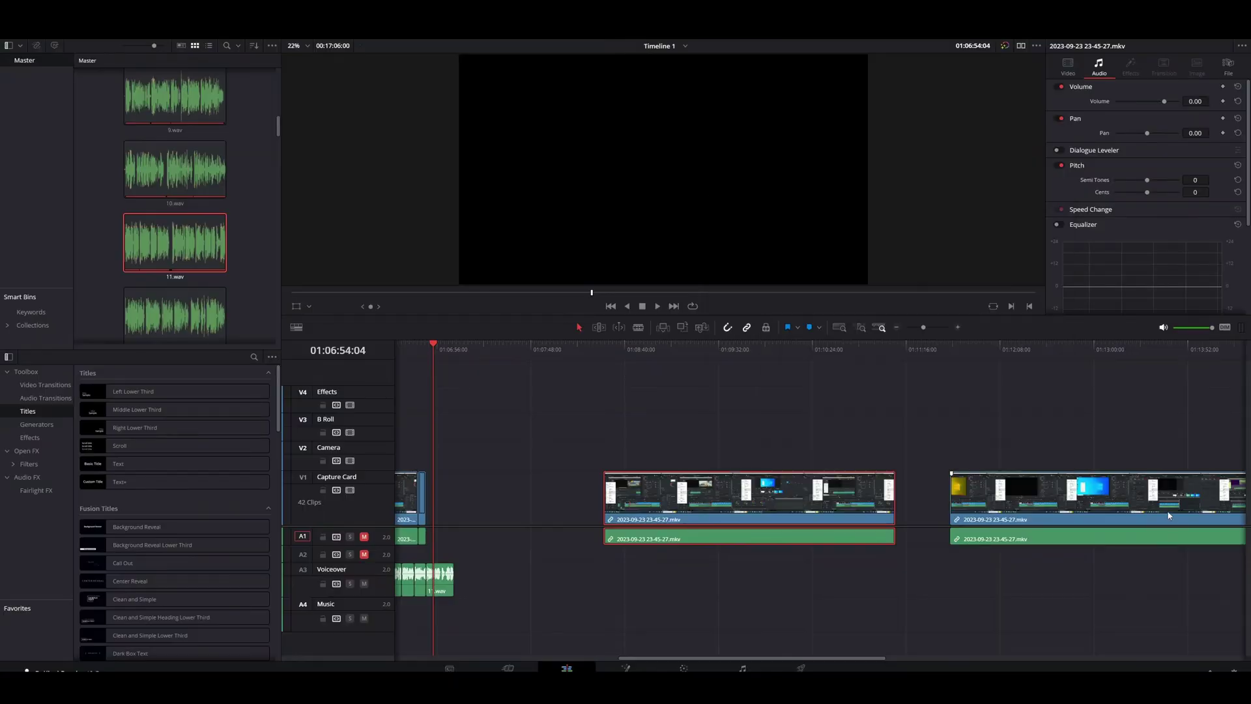
Generate optimized media for the selected clip in the other project
{"action": "right_click", "coordinate": [1076, 508]}
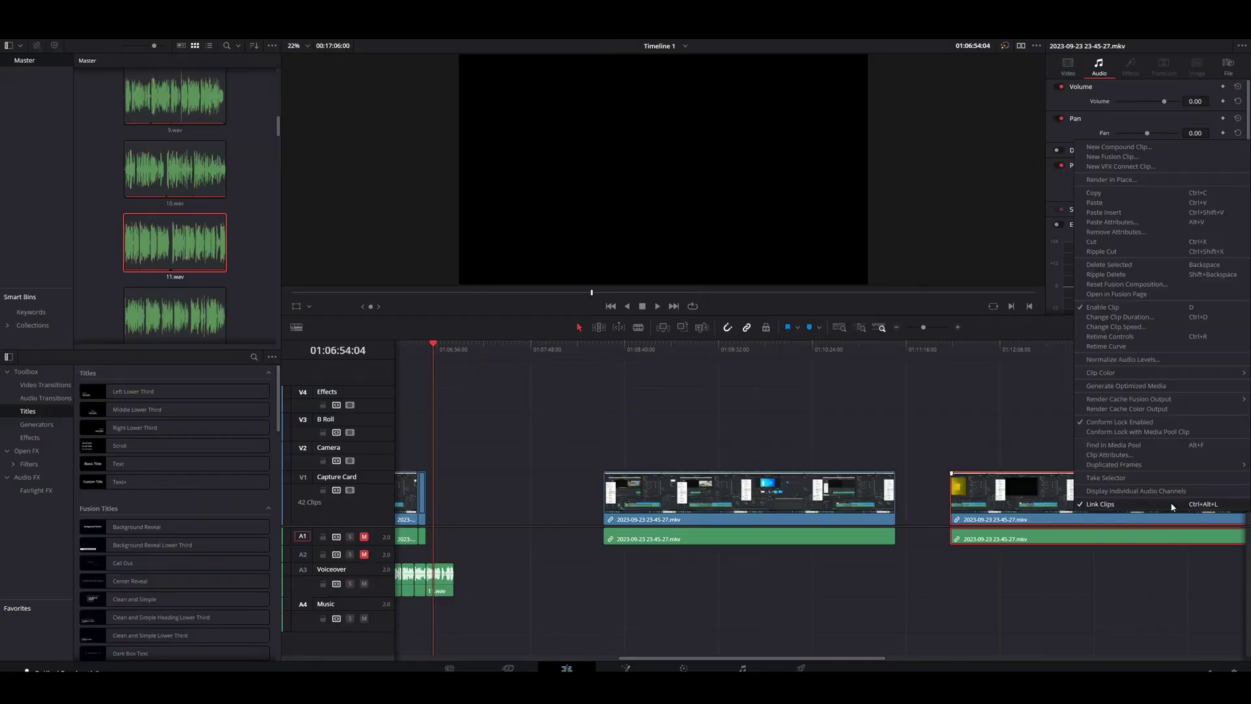
{"action": "left_click", "coordinate": [1126, 386]}
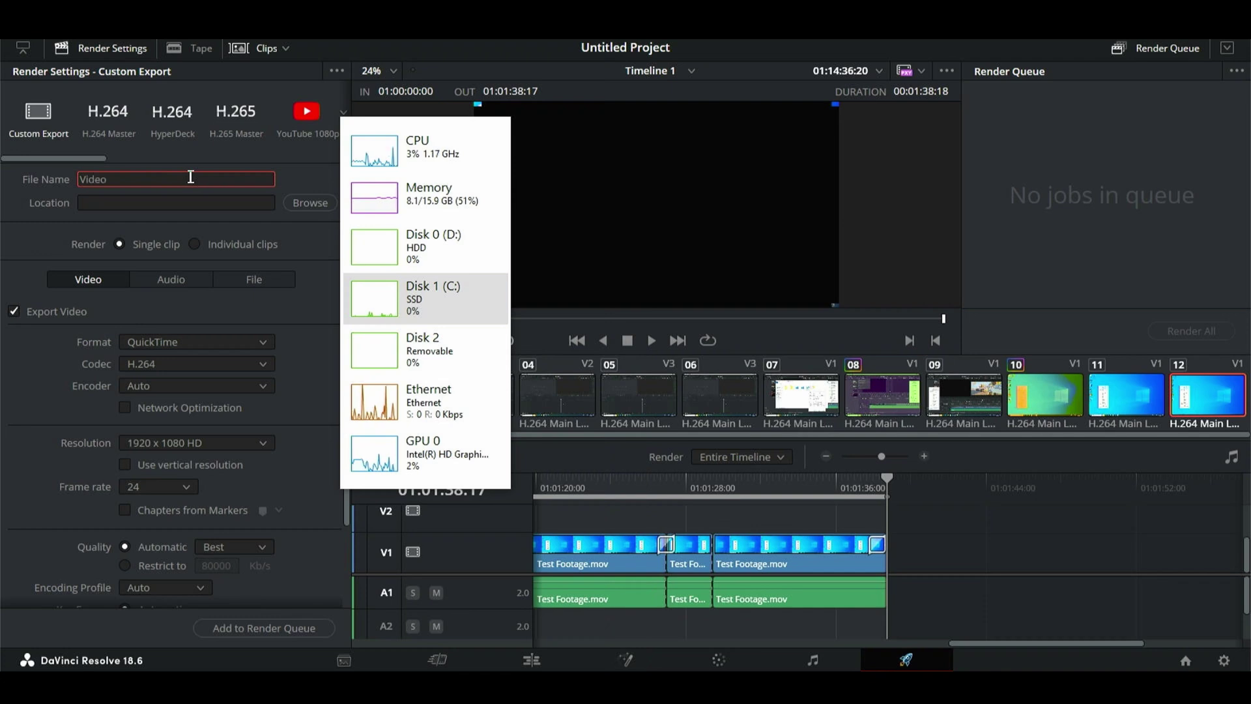
Set the DaVinci Resolve export location to the Videos folder
{"action": "left_click", "coordinate": [314, 201]}
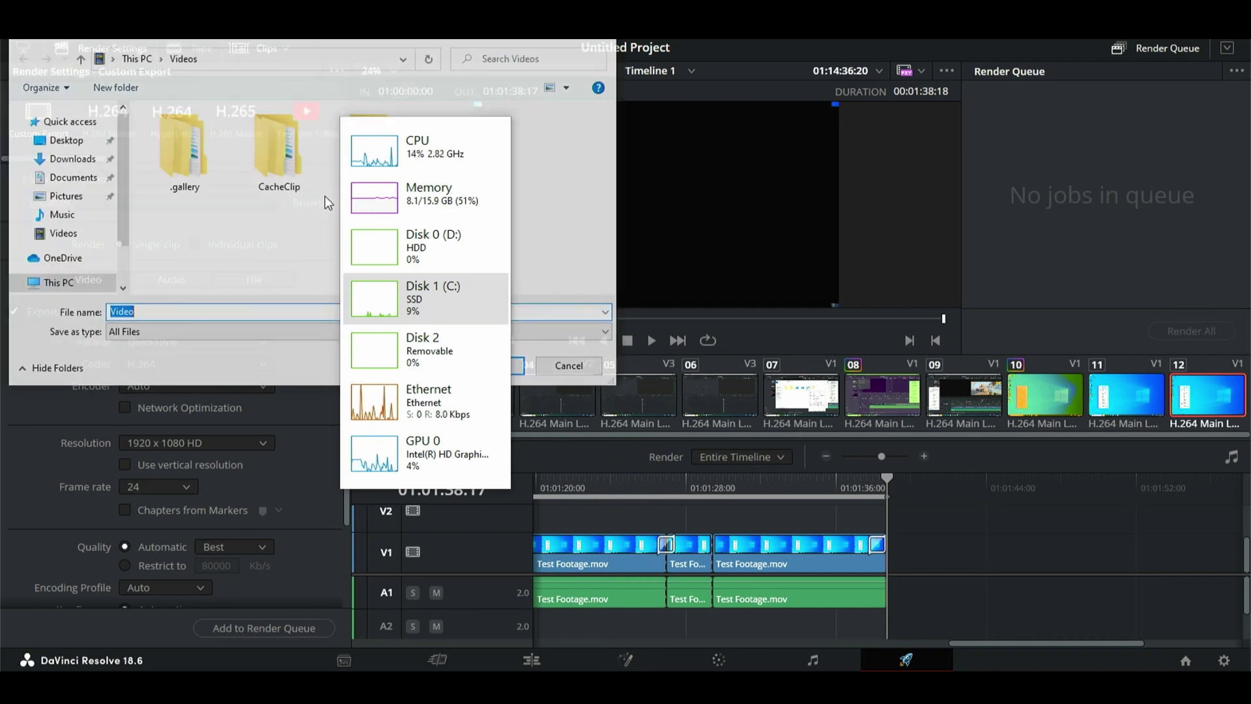
{"action": "left_click", "coordinate": [61, 233]}
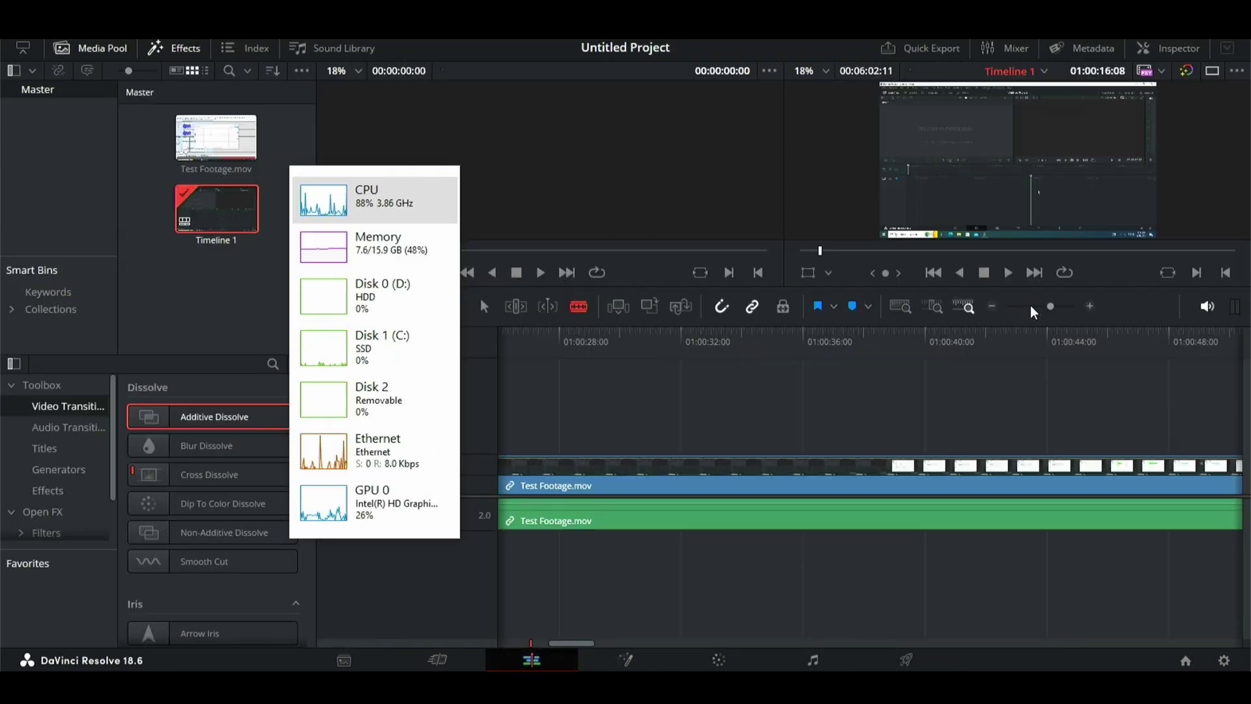
Blade the Test Footage clip and lift the cut-off piece onto track V2
{"action": "left_click_drag", "start_coordinate": [1033, 308], "coordinate": [1039, 307]}
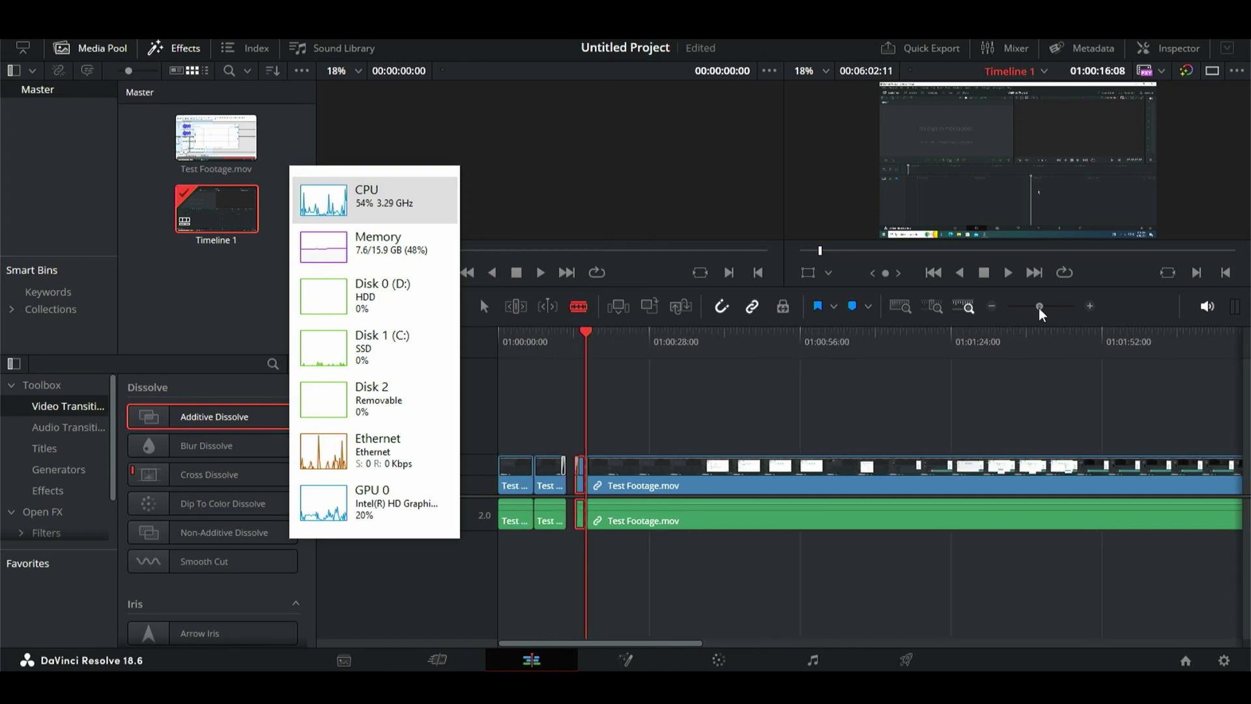
{"action": "left_click", "coordinate": [747, 479]}
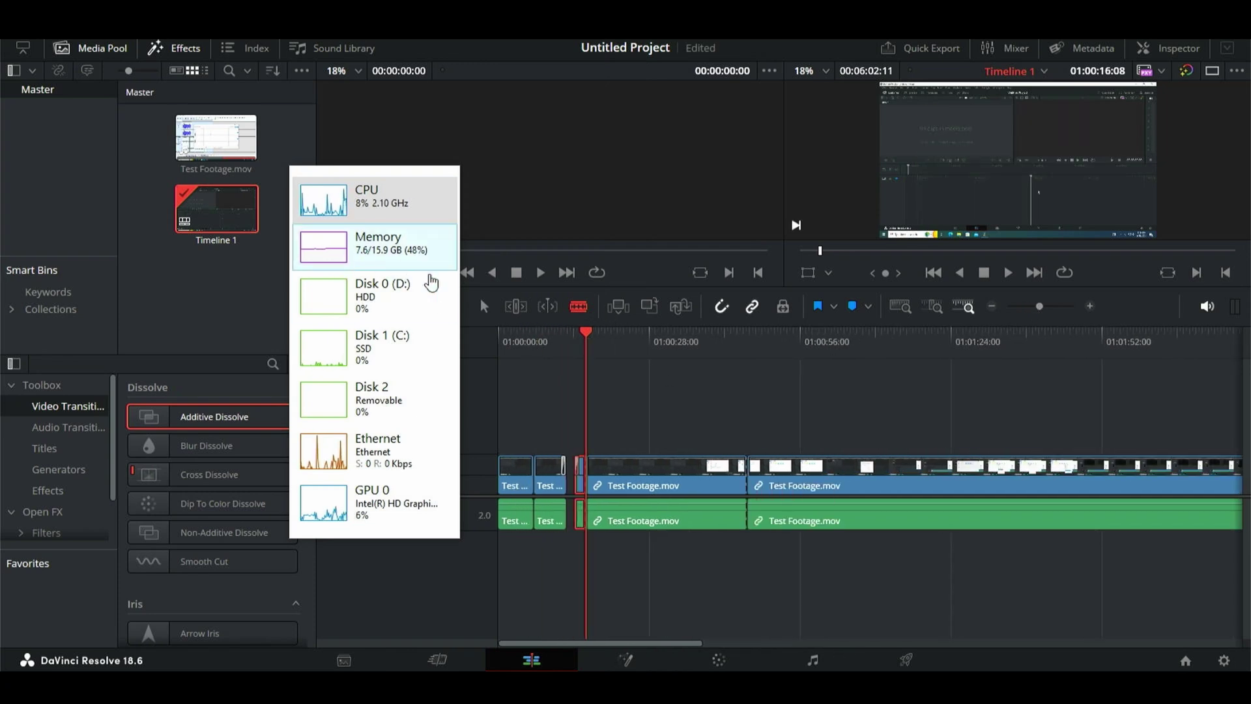
{"action": "key", "text": "a"}
{"action": "left_click_drag", "start_coordinate": [638, 457], "coordinate": [643, 428]}
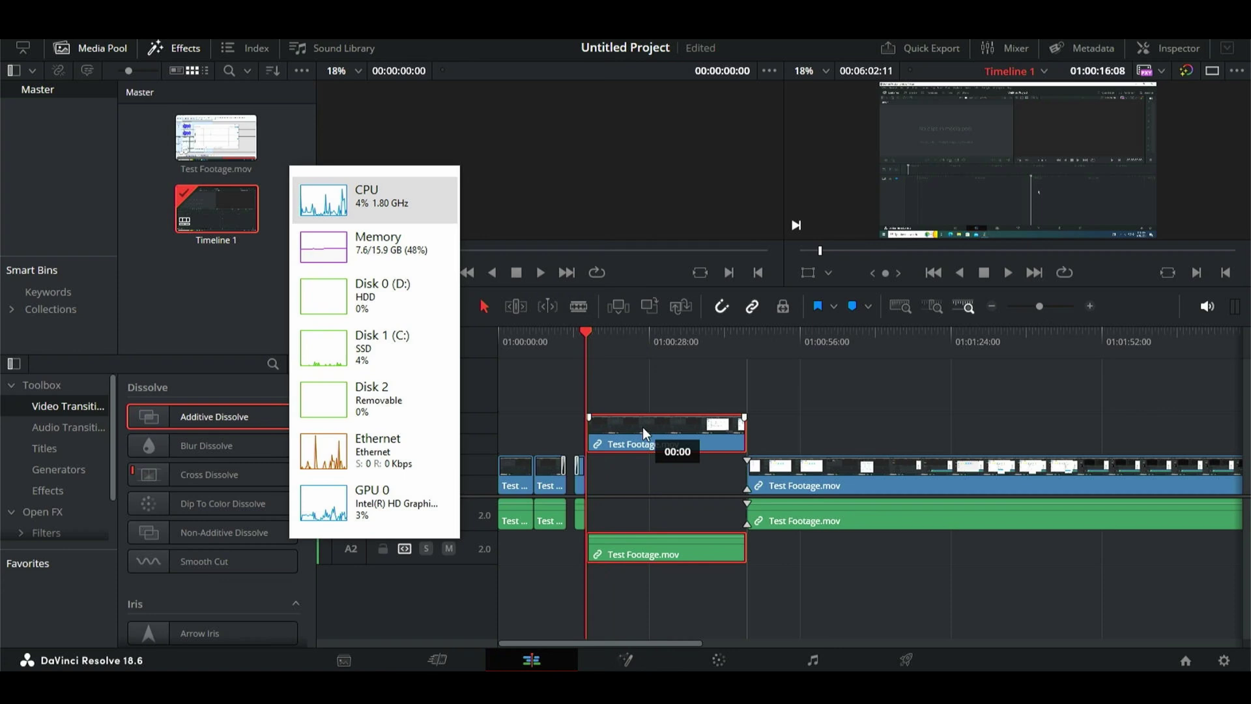
Cut the raised clip in two and select its right-hand piece
{"action": "left_click", "coordinate": [829, 480]}
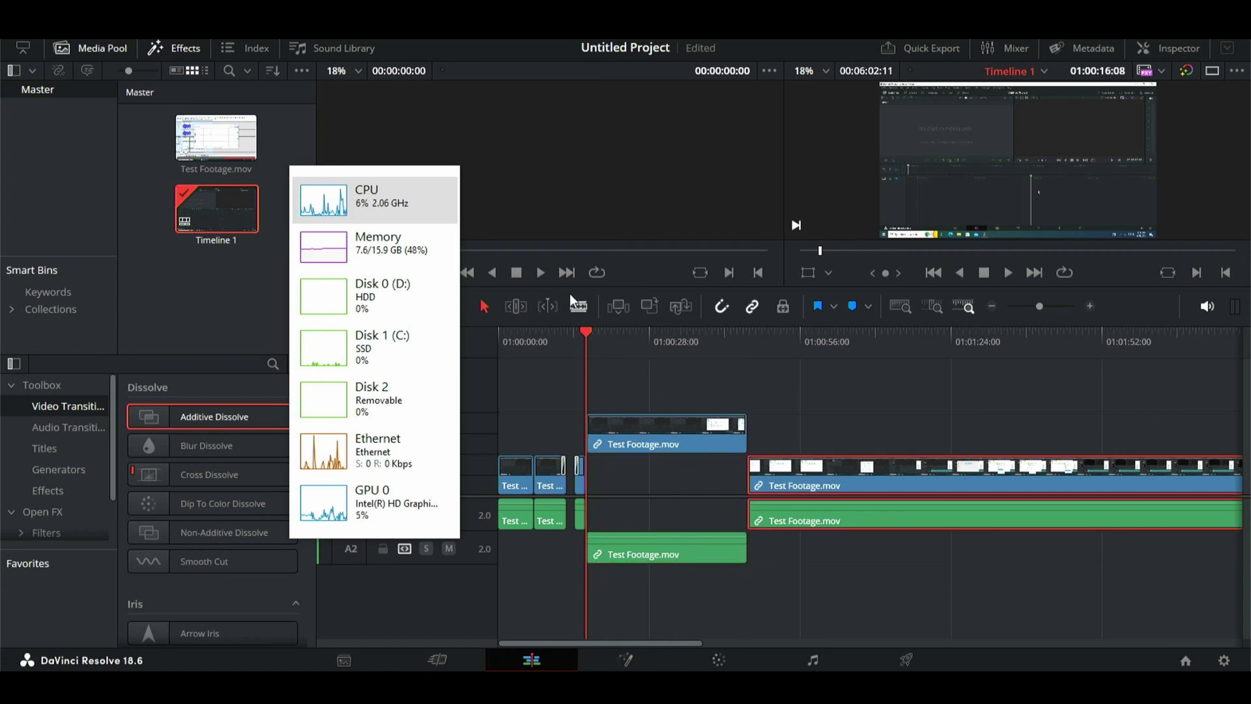
{"action": "key", "text": "b"}
{"action": "left_click", "coordinate": [642, 436]}
{"action": "key", "text": "a"}
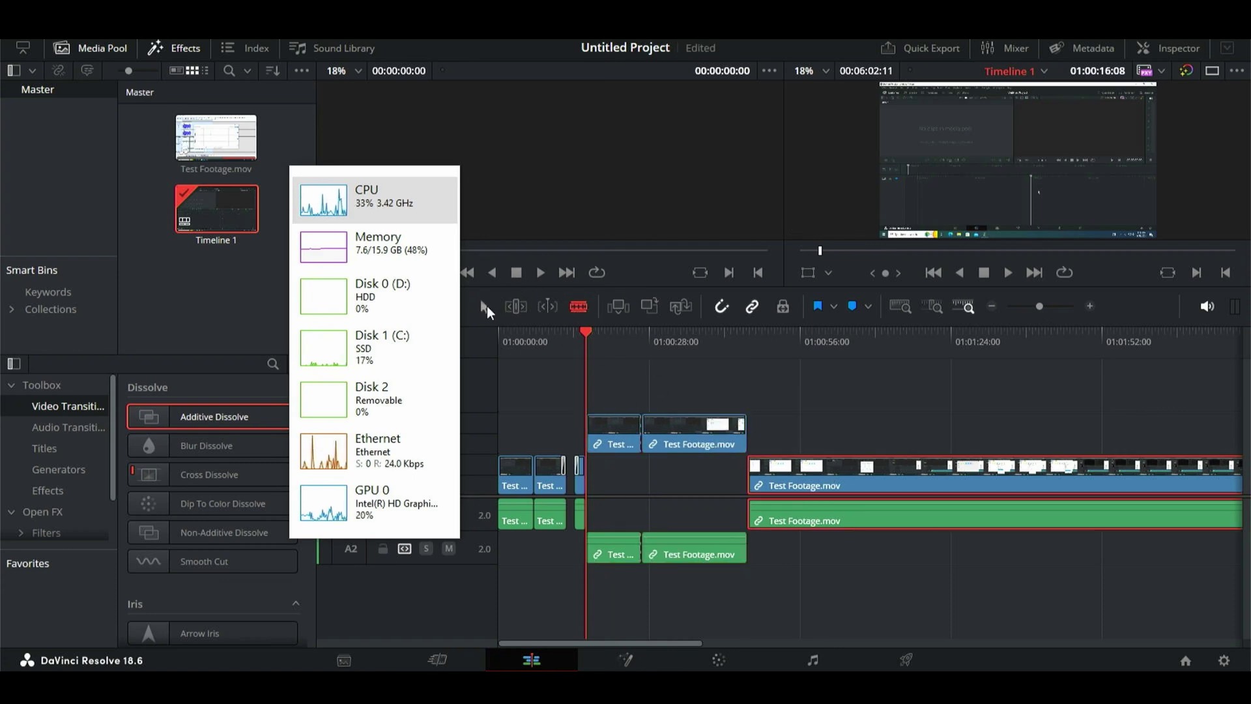
{"action": "left_click", "coordinate": [679, 424]}
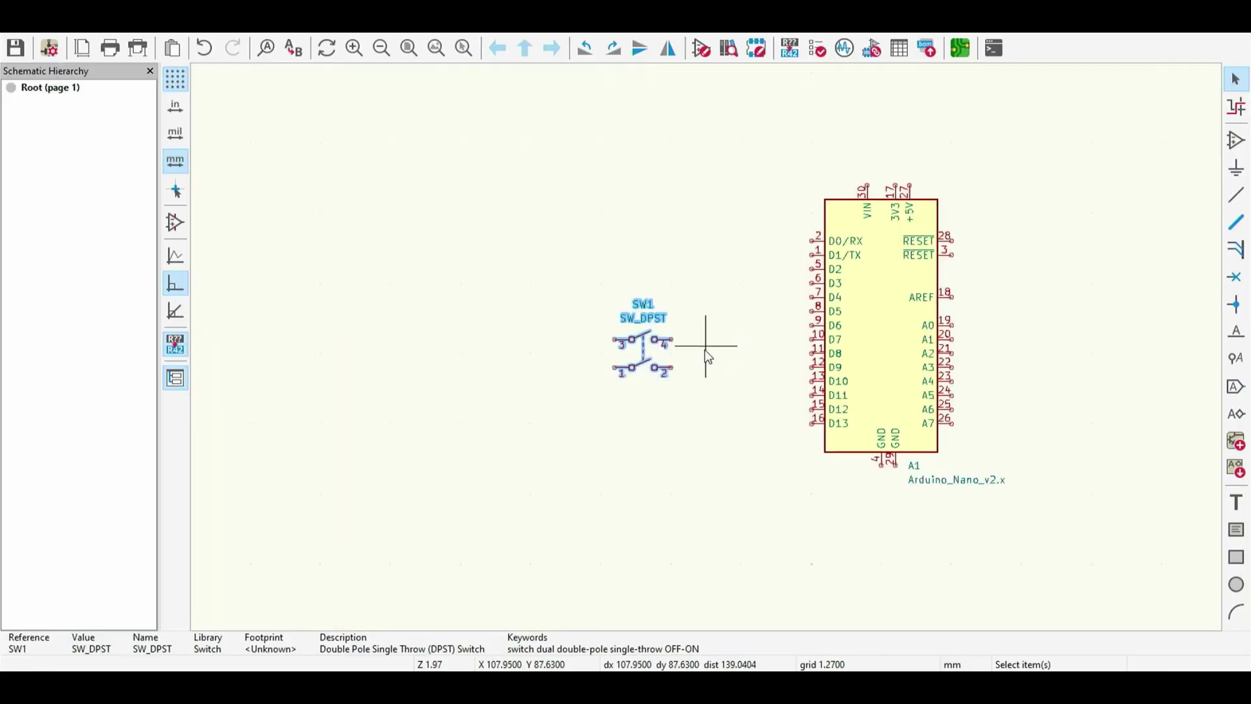
{"action": "scroll", "coordinate": [705, 352], "scroll_direction": "up", "scroll_amount": 1}
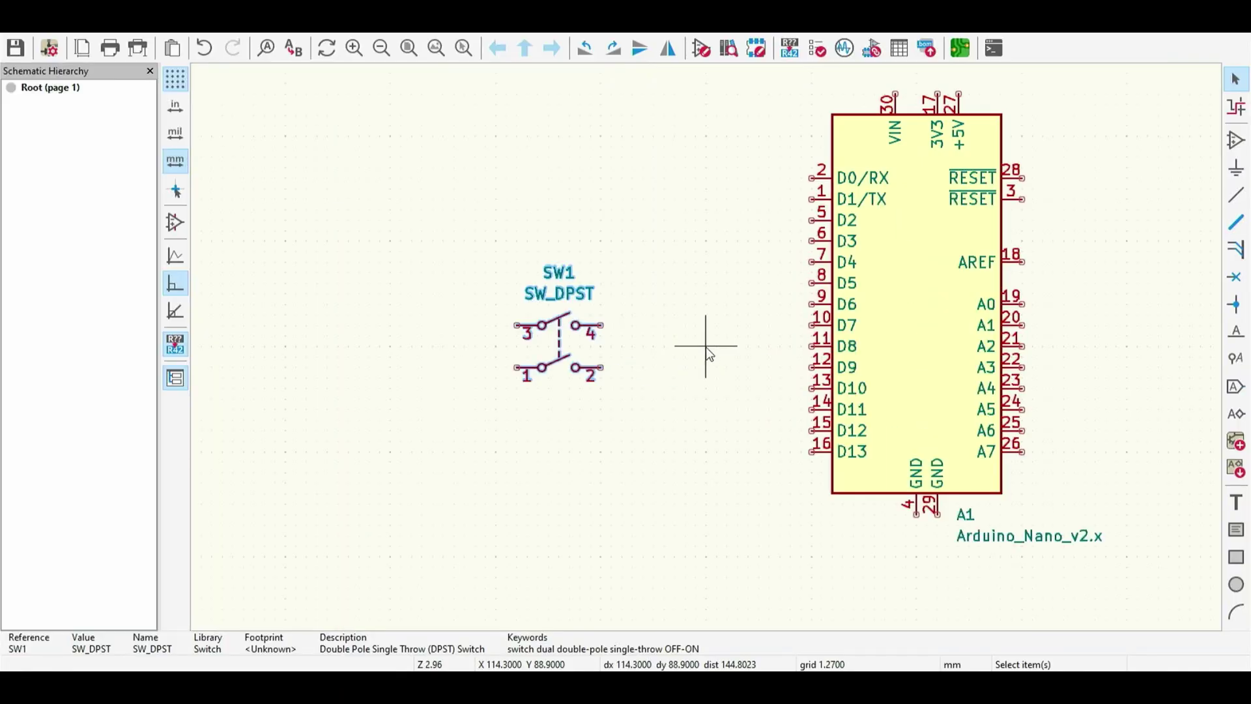
{"action": "scroll", "coordinate": [639, 352], "scroll_direction": "up", "scroll_amount": 1}
{"action": "scroll", "coordinate": [622, 362], "scroll_direction": "up", "scroll_amount": 1}
Wire Arduino pin D2 to switch SW1 pin 4
{"action": "left_click", "coordinate": [620, 364]}
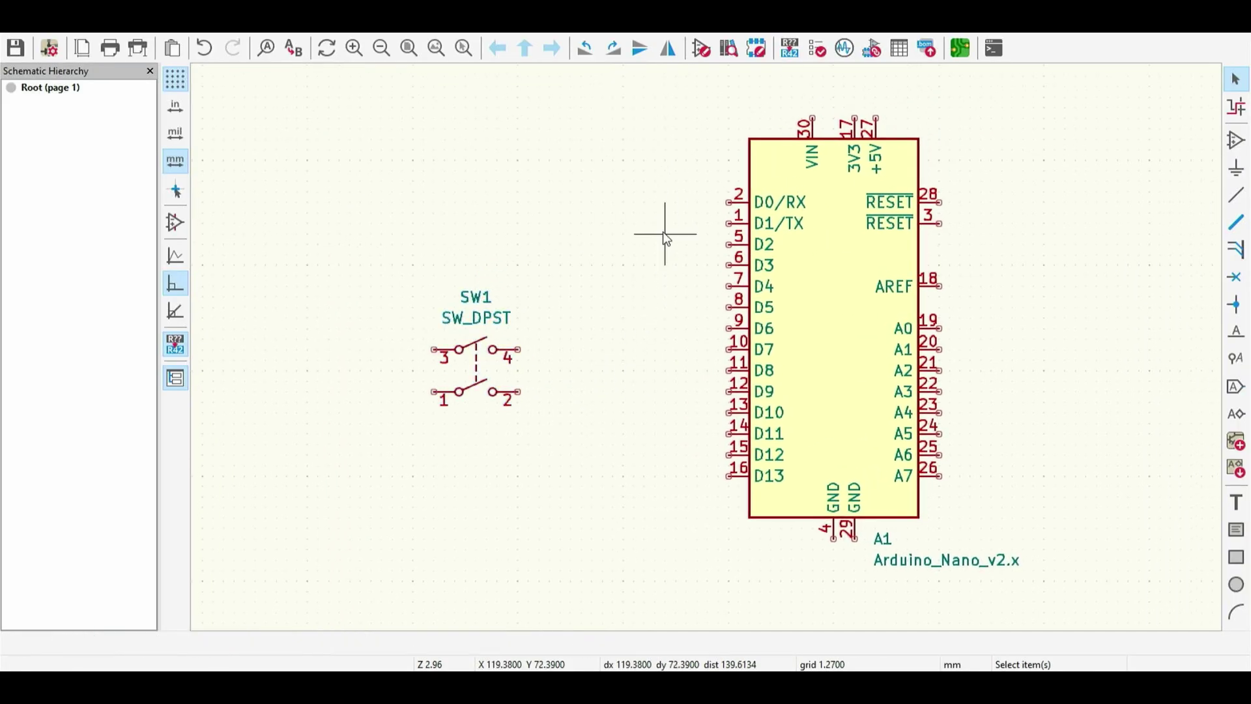
{"action": "key", "text": "w"}
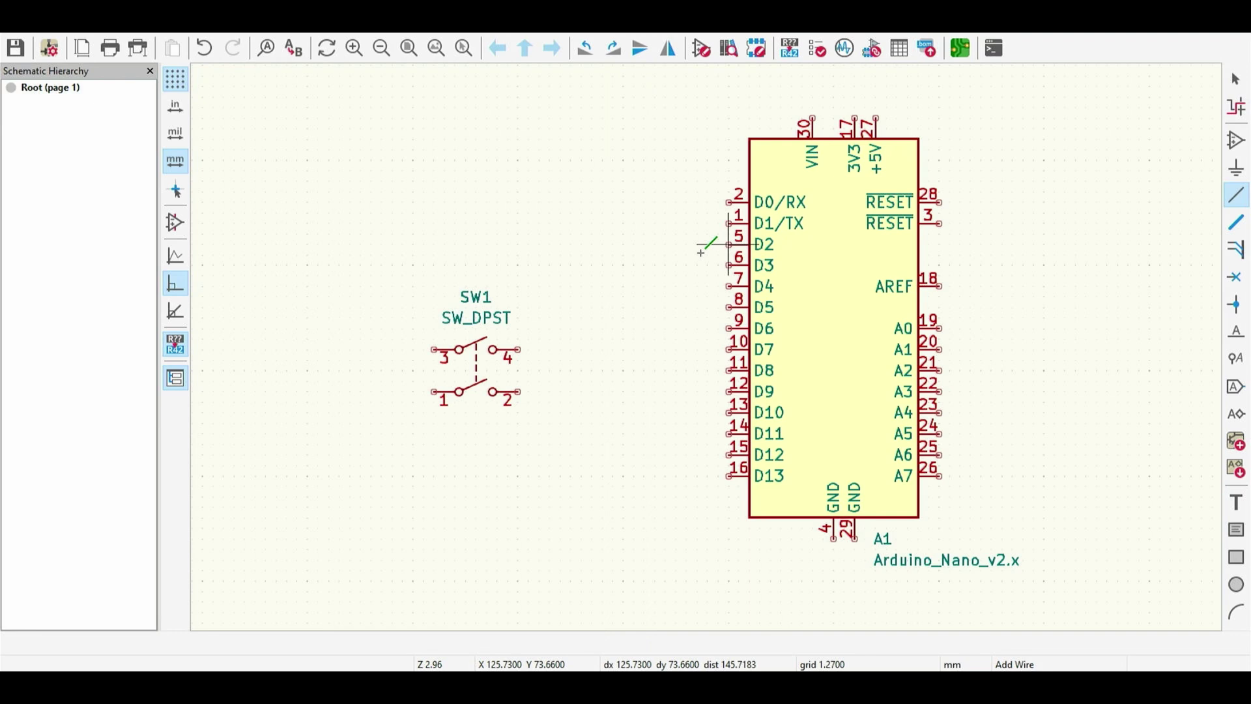
{"action": "left_click", "coordinate": [517, 349]}
{"action": "key", "text": "Escape"}
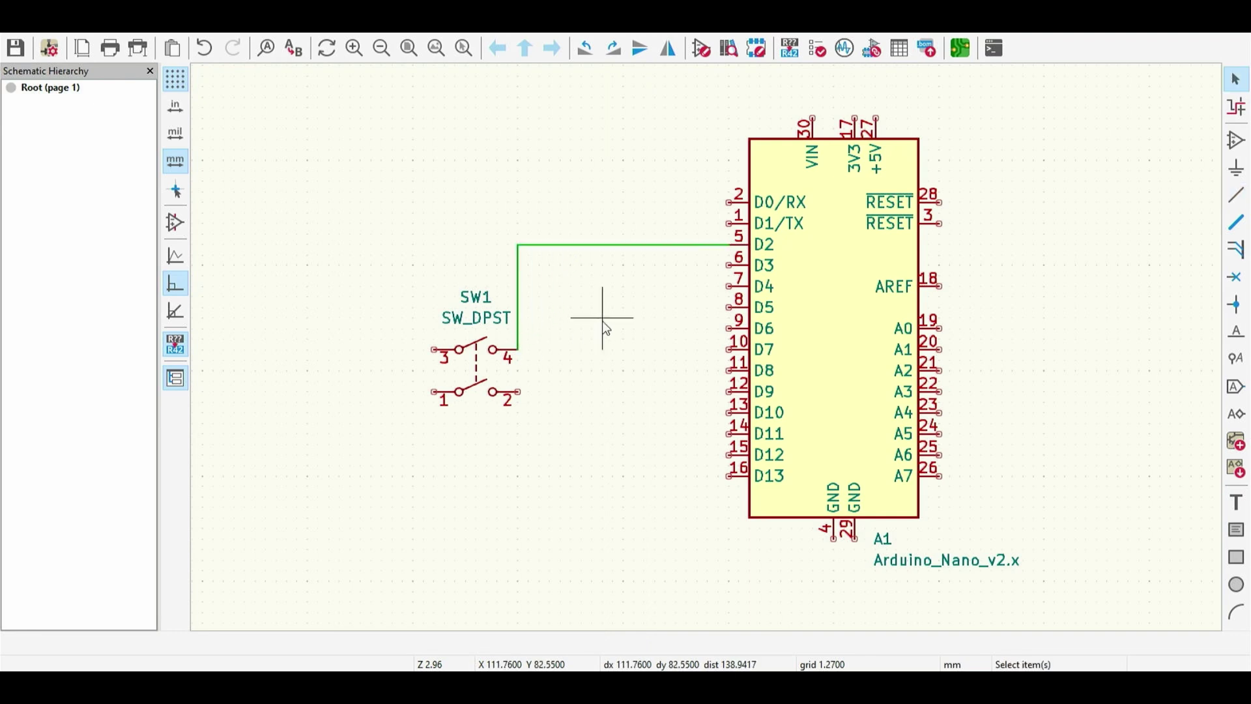
Place a GND power symbol left of SW1 and wire it to pin 3
{"action": "key", "text": "p"}
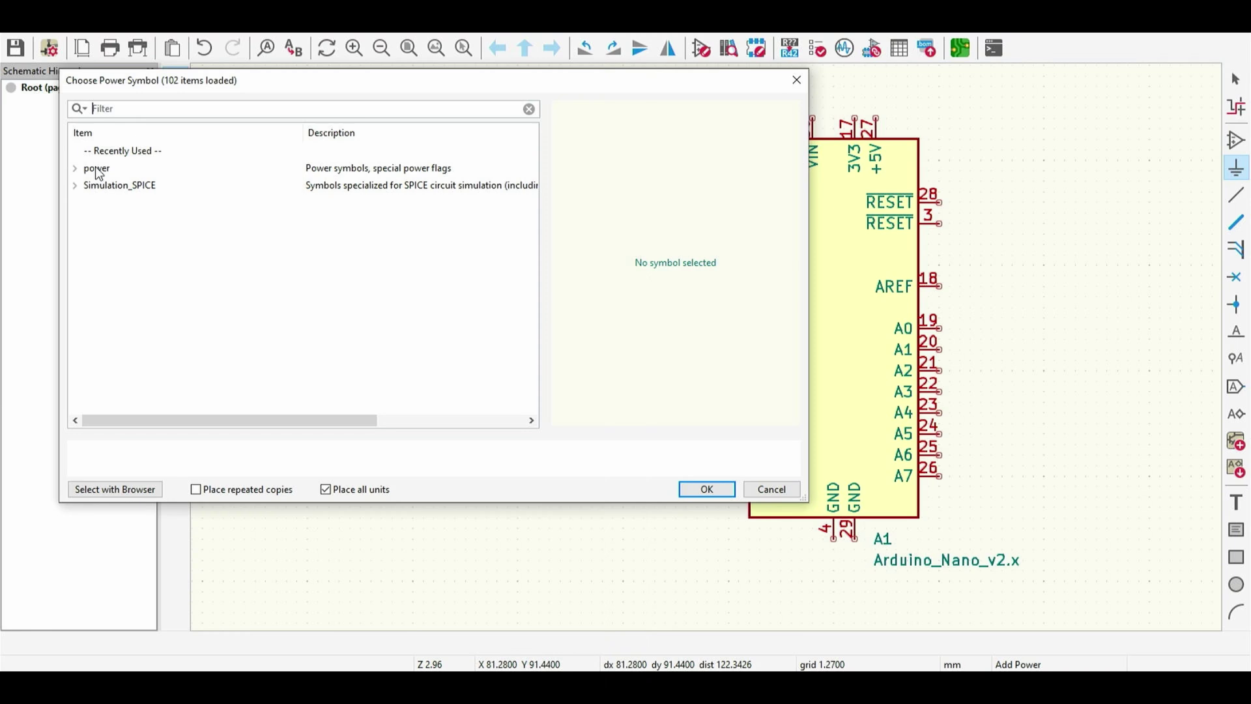
{"action": "left_click", "coordinate": [74, 168]}
{"action": "scroll", "coordinate": [145, 236], "scroll_direction": "down", "scroll_amount": 3}
{"action": "scroll", "coordinate": [145, 244], "scroll_direction": "down", "scroll_amount": 3}
{"action": "scroll", "coordinate": [147, 251], "scroll_direction": "down", "scroll_amount": 3}
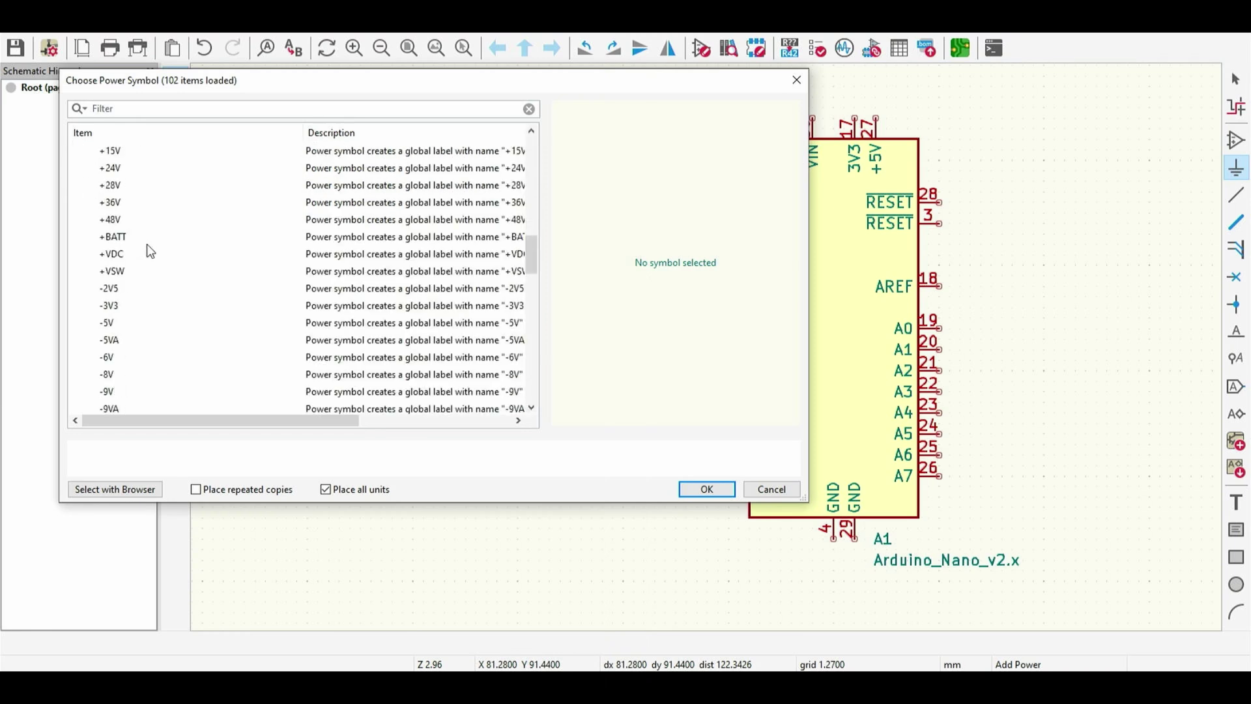
{"action": "scroll", "coordinate": [149, 252], "scroll_direction": "down", "scroll_amount": 5}
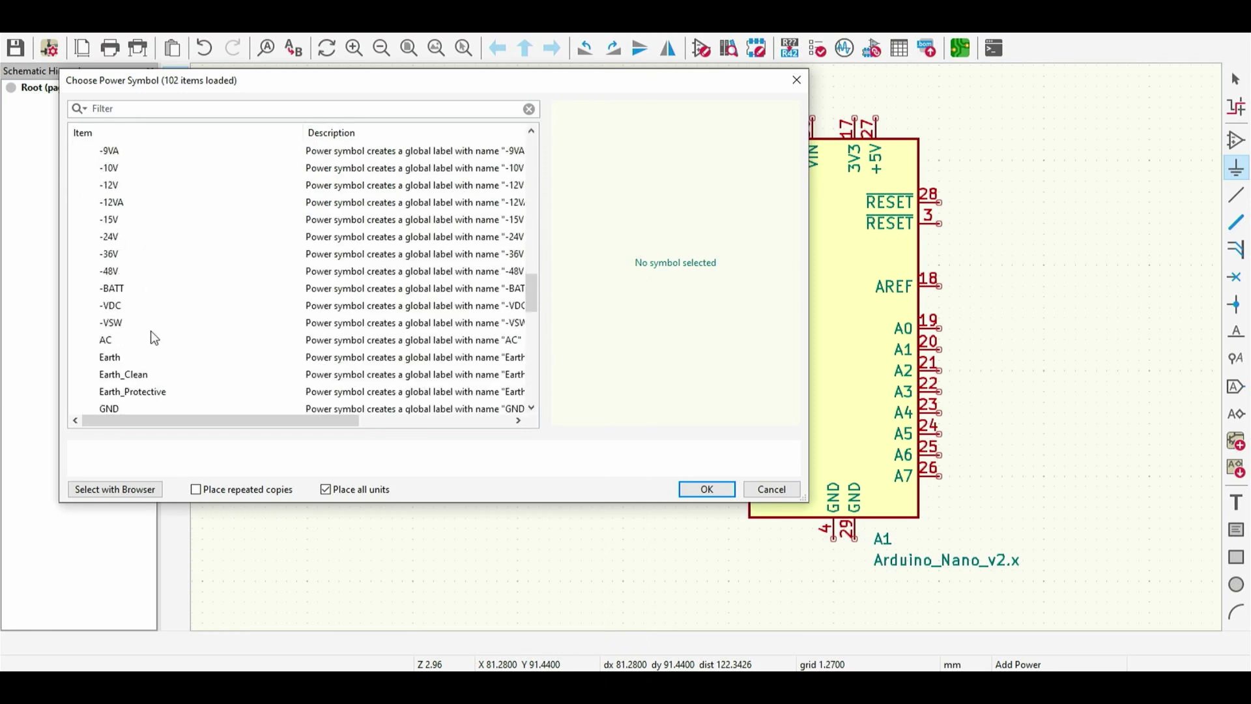
{"action": "scroll", "coordinate": [154, 362], "scroll_direction": "down", "scroll_amount": 1}
{"action": "left_click", "coordinate": [152, 358]}
{"action": "left_click", "coordinate": [707, 489]}
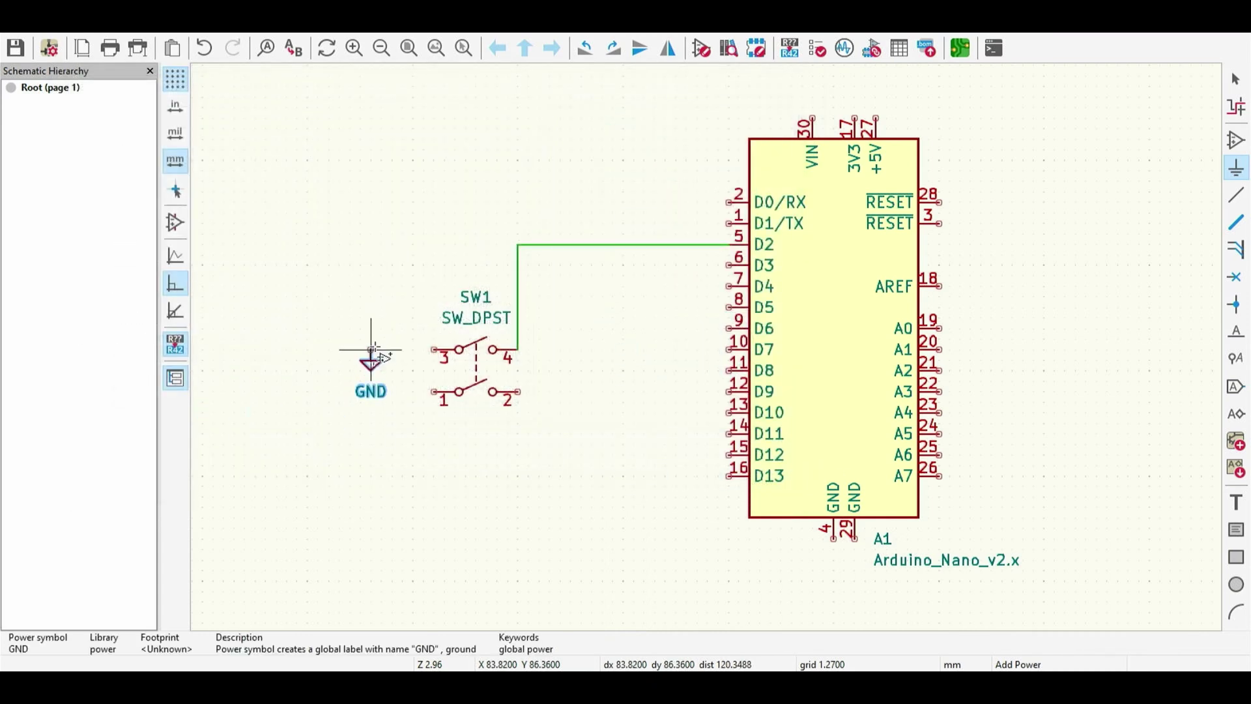
{"action": "left_click", "coordinate": [370, 349]}
{"action": "key", "text": "w"}
{"action": "left_click", "coordinate": [434, 350]}
{"action": "right_click", "coordinate": [487, 433]}
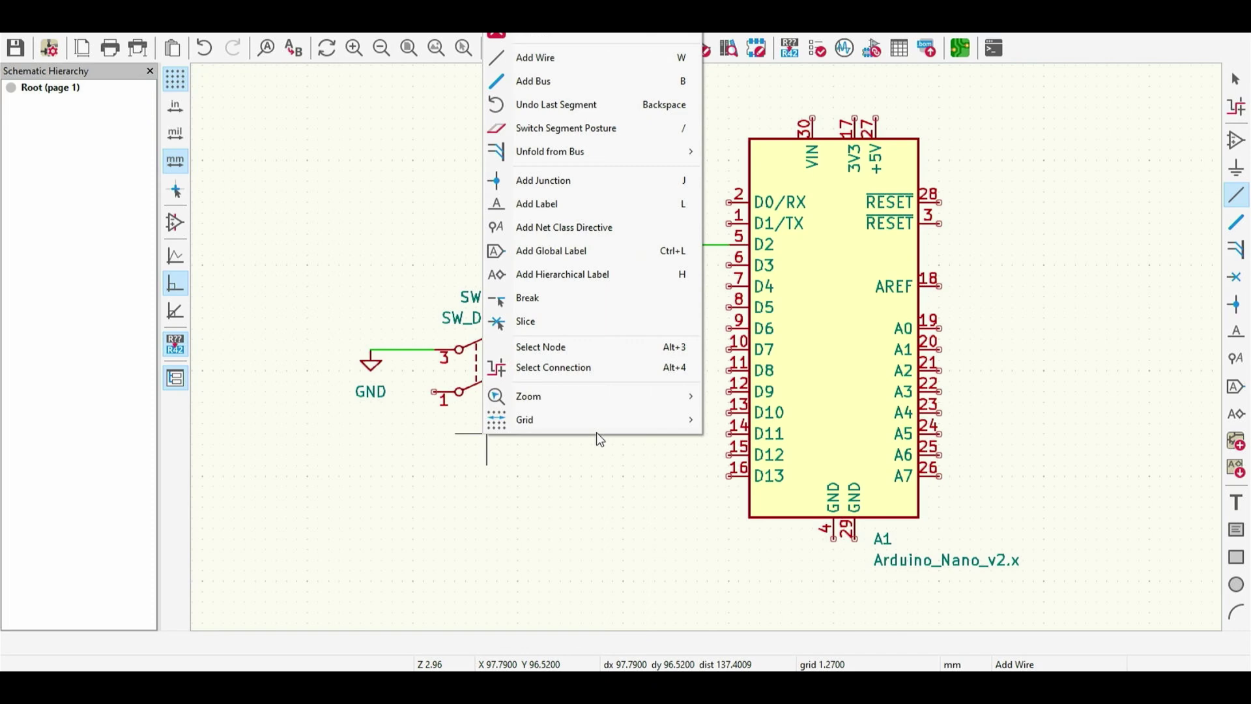
Highlight PCBWay's 24-hour build time for 5 boards at $5.00
{"action": "key", "text": "Escape"}
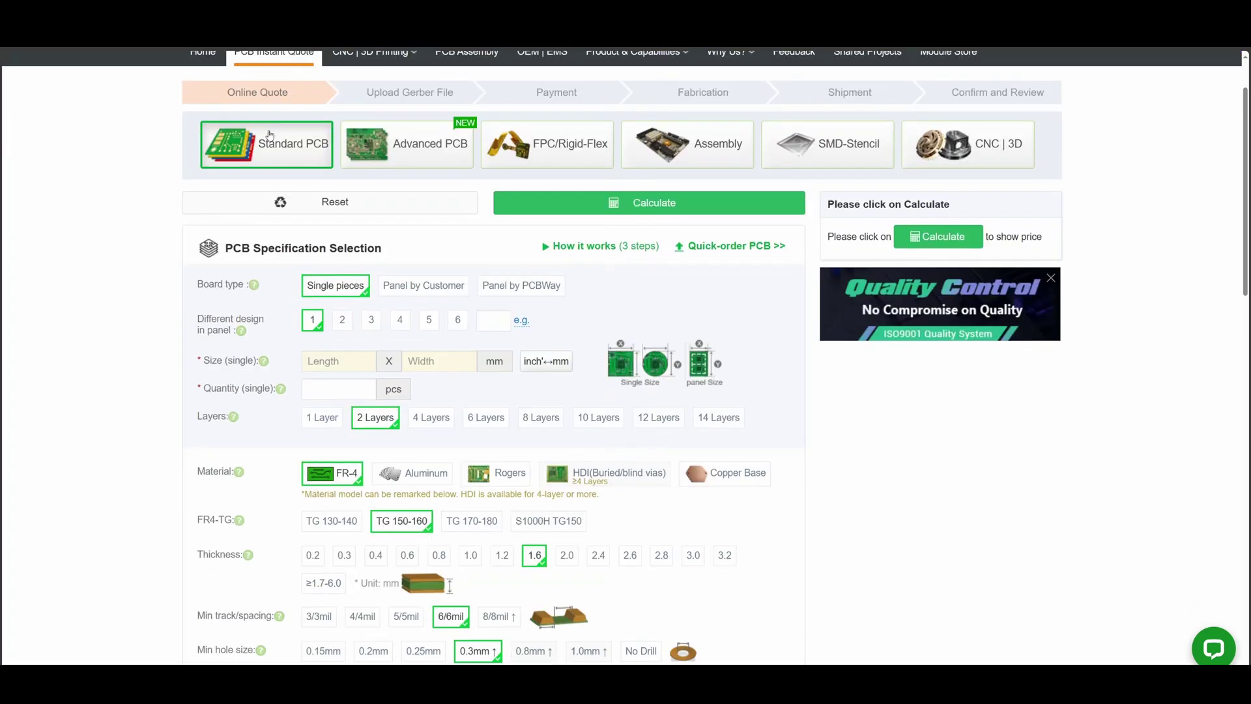
{"action": "scroll", "coordinate": [309, 152], "scroll_direction": "down", "scroll_amount": 1}
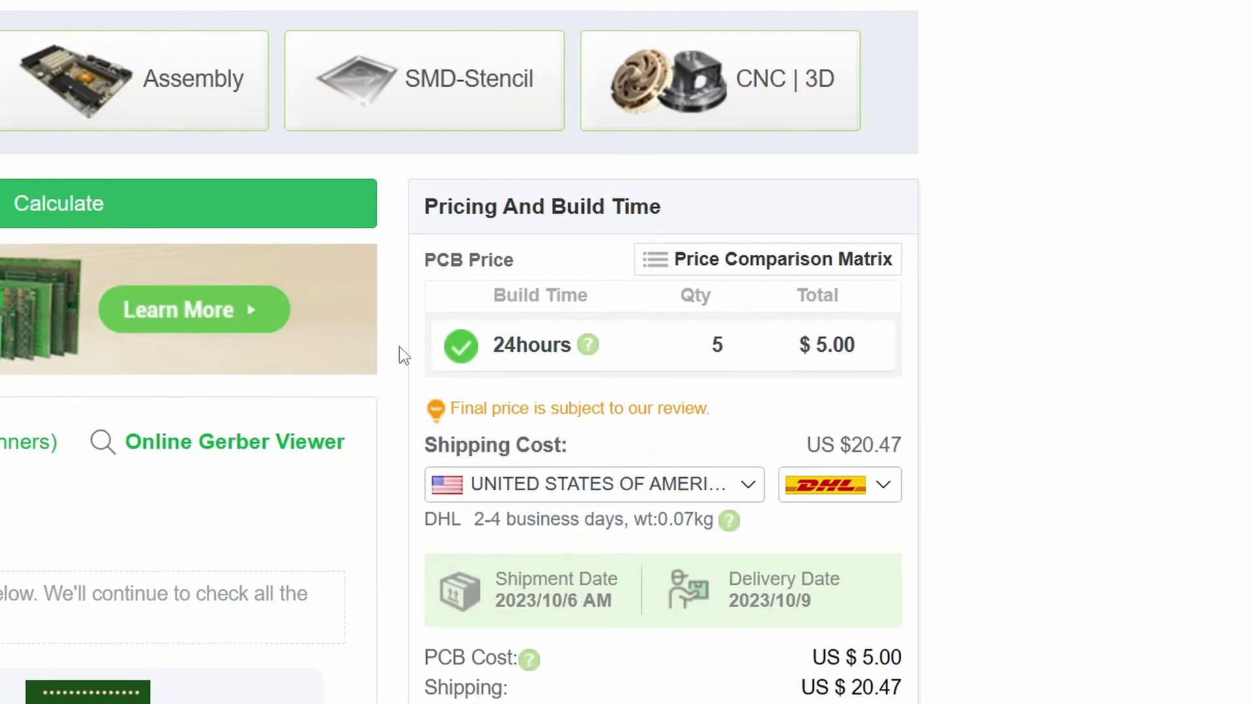
{"action": "left_click_drag", "start_coordinate": [494, 344], "coordinate": [869, 355]}
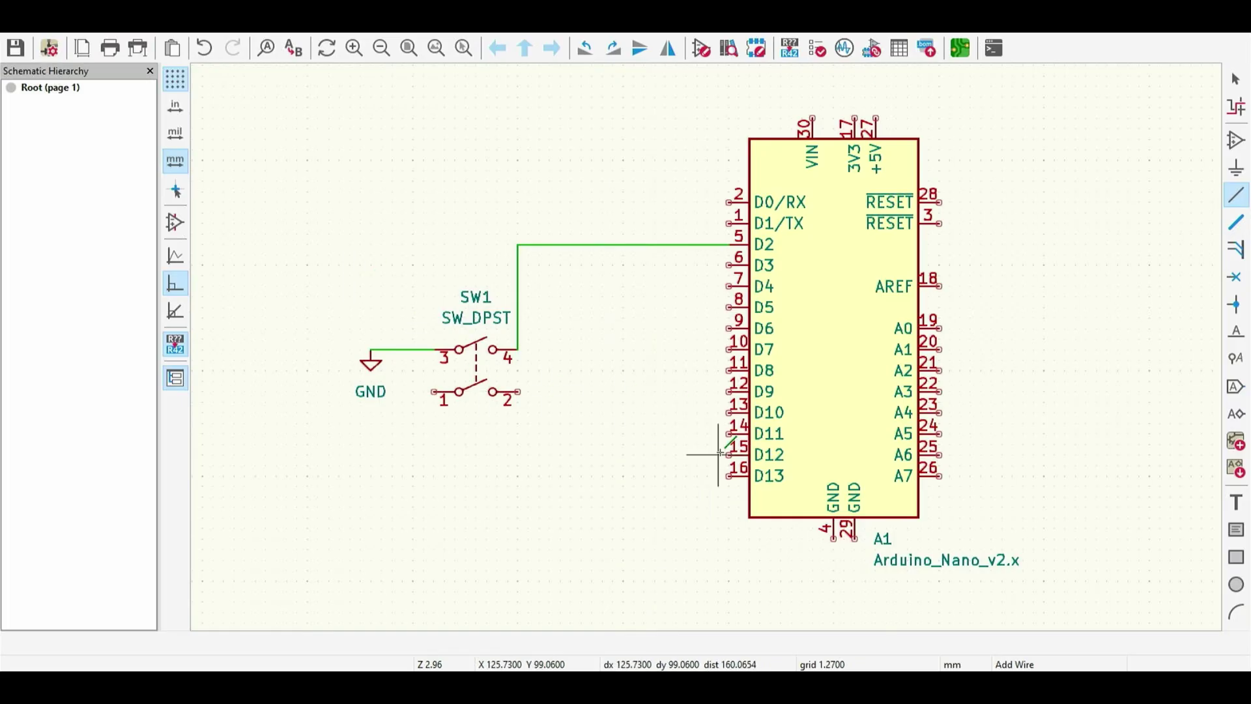
Place a GND power symbol on the Arduino Nano's GND pin 29
{"action": "key", "text": "p"}
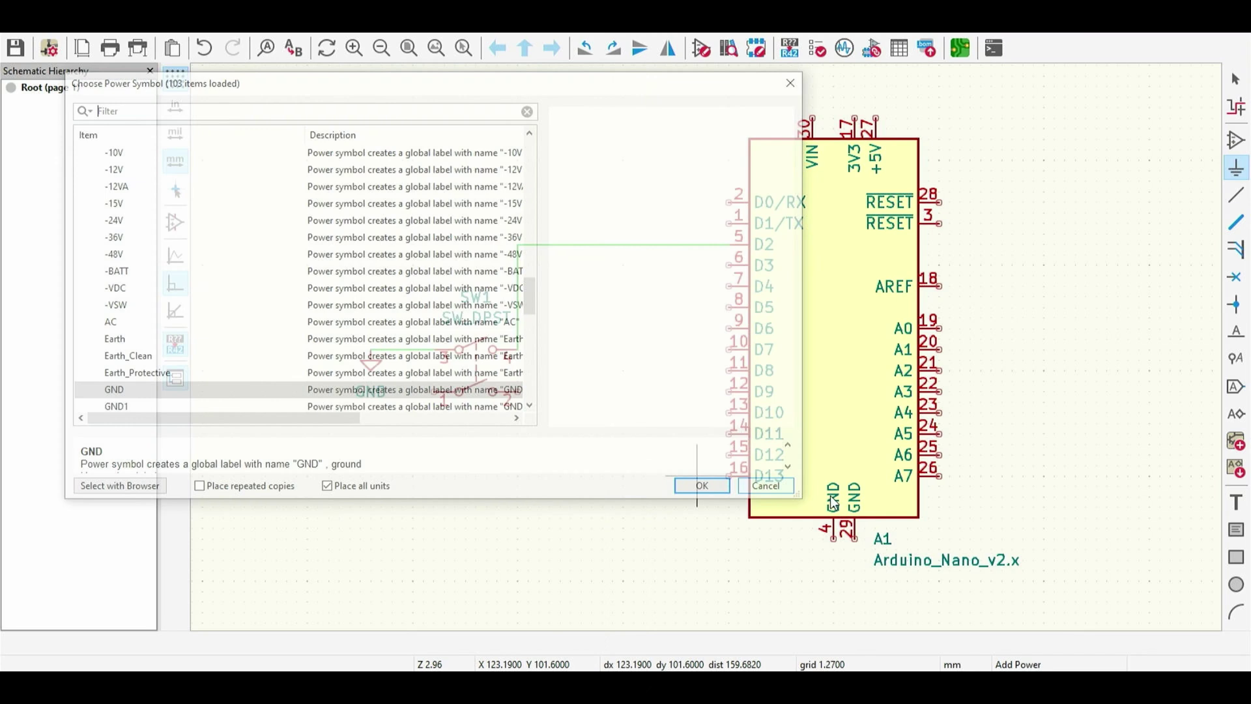
{"action": "left_click", "coordinate": [706, 489]}
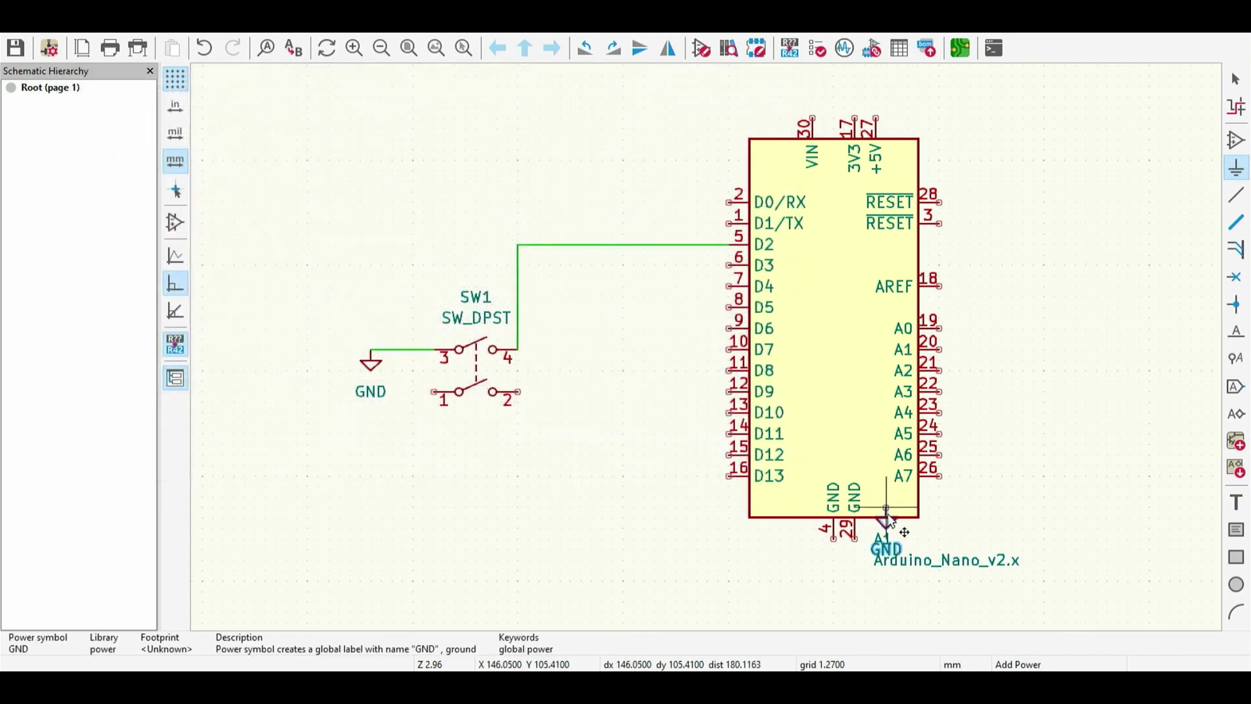
{"action": "left_click", "coordinate": [853, 540]}
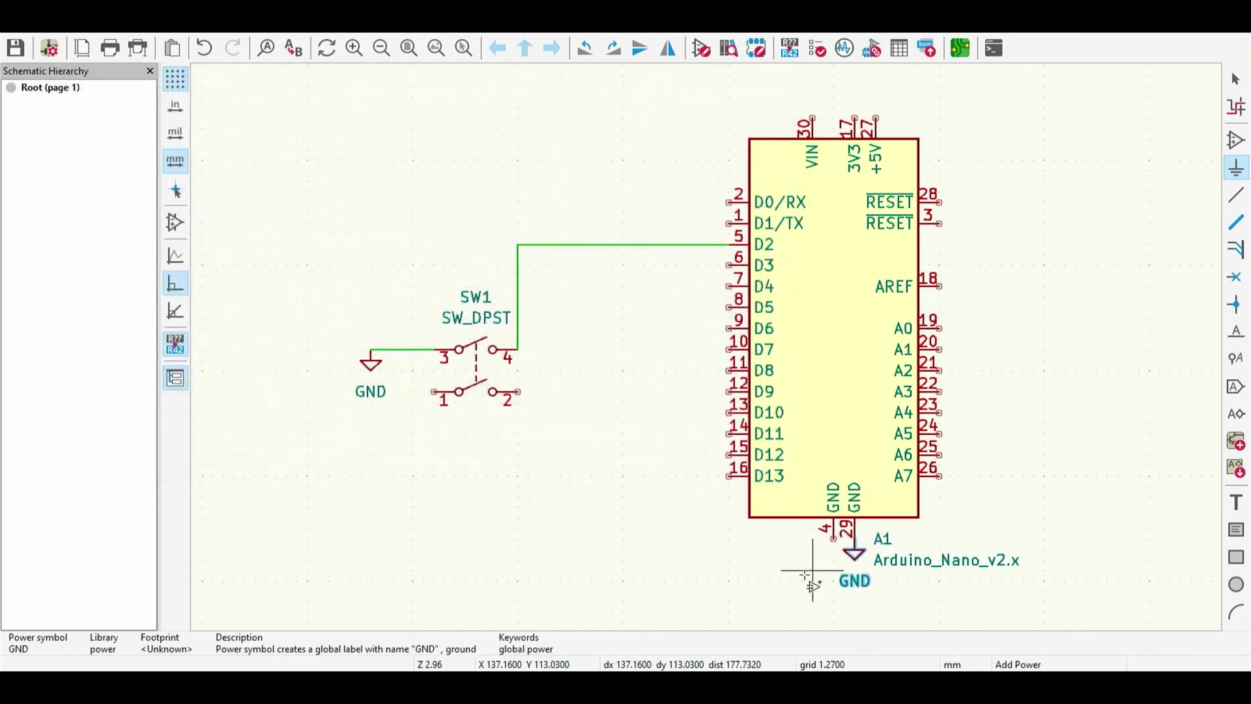
{"action": "left_click", "coordinate": [983, 406]}
{"action": "scroll", "coordinate": [149, 347], "scroll_direction": "down", "scroll_amount": 2}
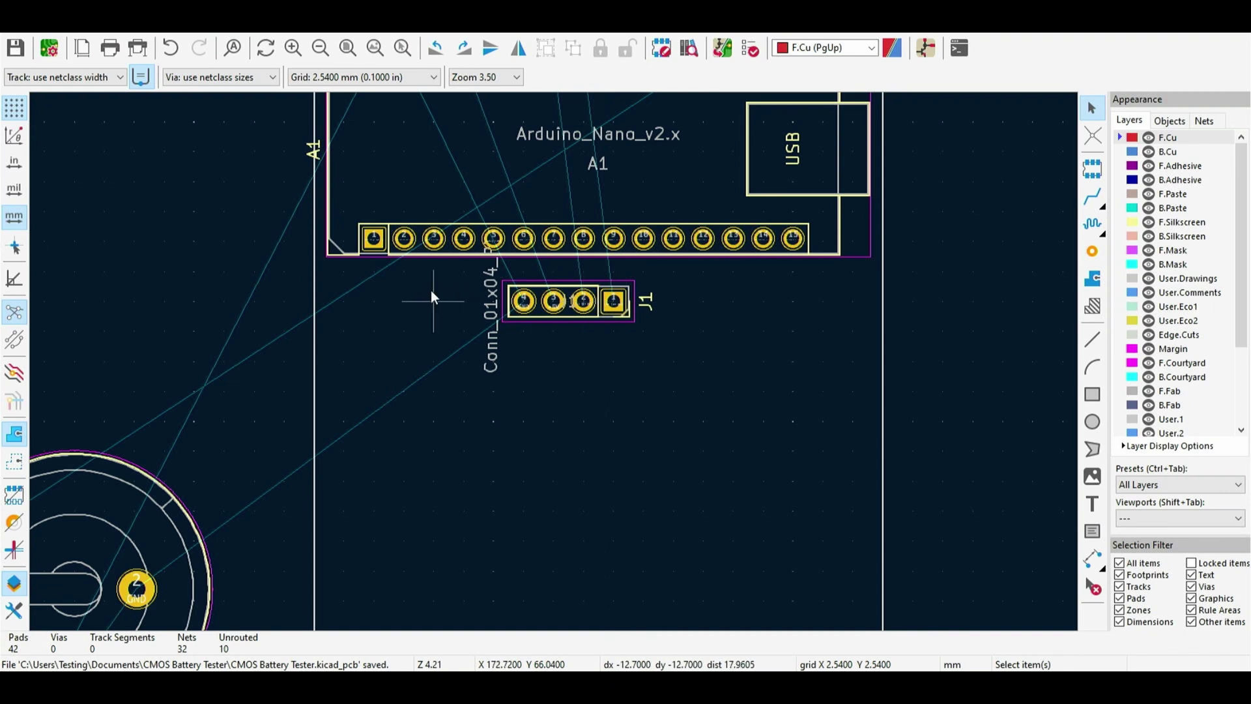
{"action": "scroll", "coordinate": [518, 412], "scroll_direction": "up", "scroll_amount": 2}
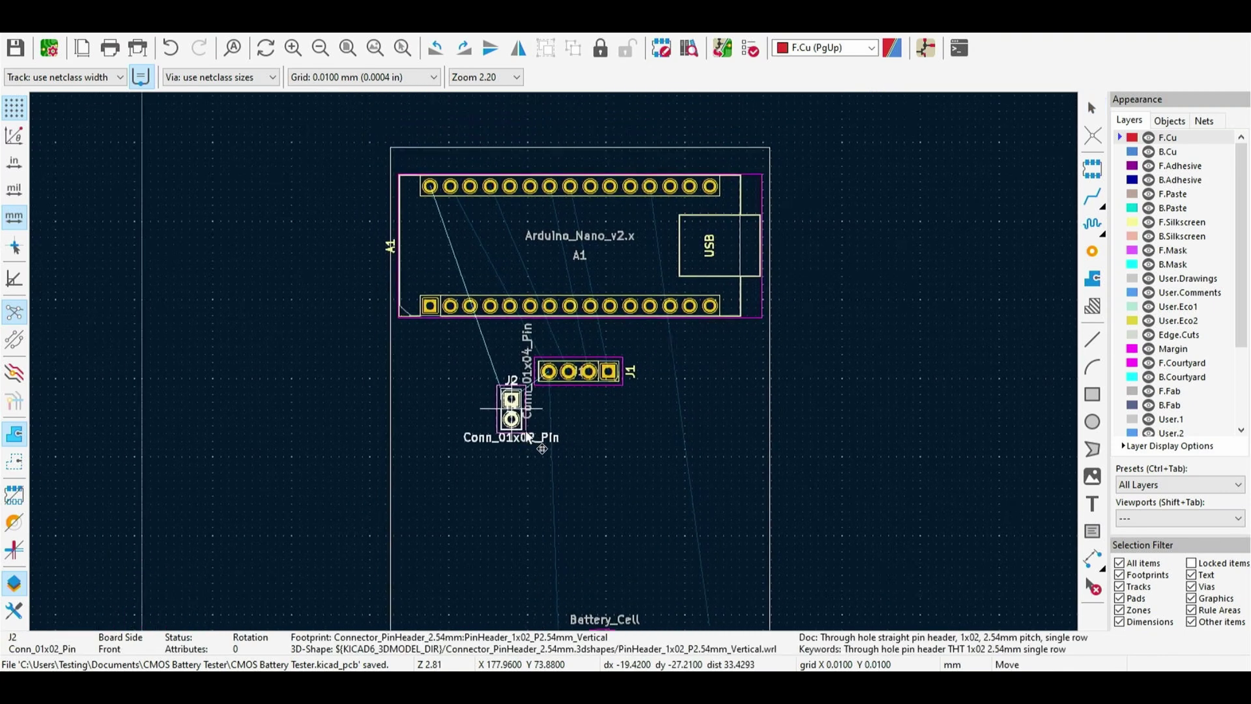
{"action": "scroll", "coordinate": [476, 317], "scroll_direction": "up", "scroll_amount": 2}
{"action": "scroll", "coordinate": [475, 318], "scroll_direction": "up", "scroll_amount": 3}
{"action": "scroll", "coordinate": [528, 342], "scroll_direction": "down", "scroll_amount": 1}
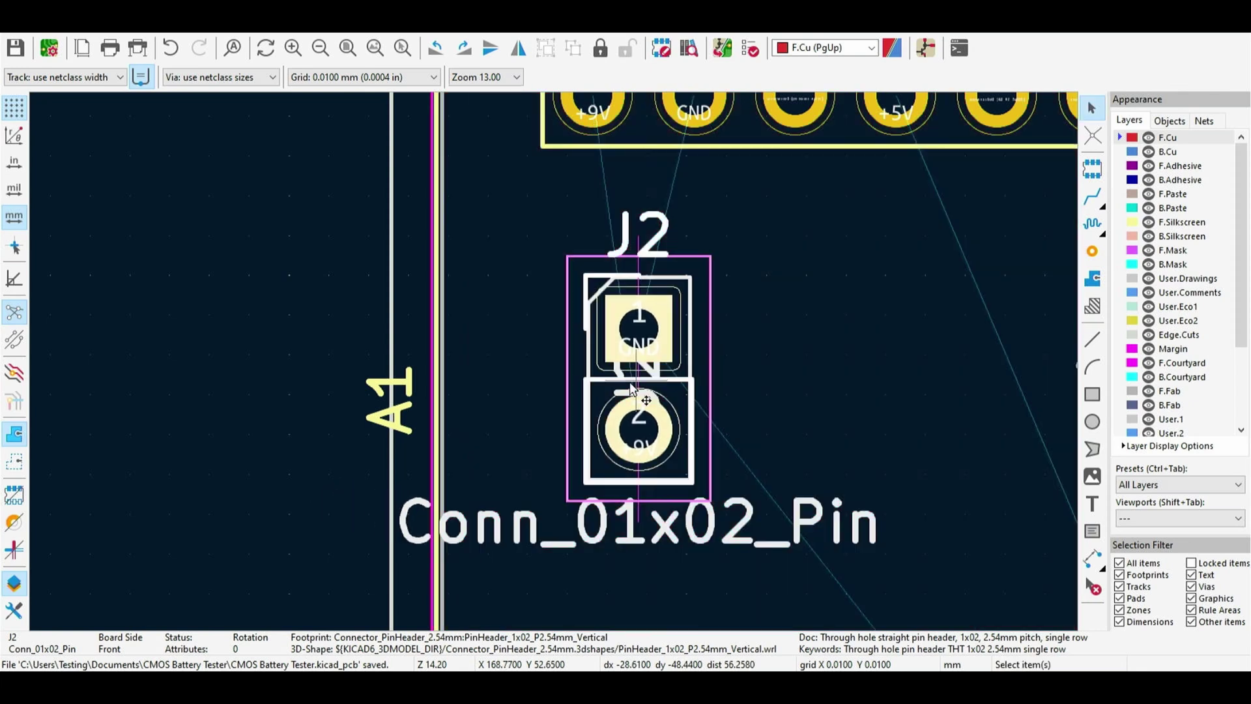
Place connector J2 on the board, nudge it into position and rotate it 180°
{"action": "left_click", "coordinate": [565, 357]}
{"action": "left_click_drag", "start_coordinate": [565, 356], "coordinate": [599, 376]}
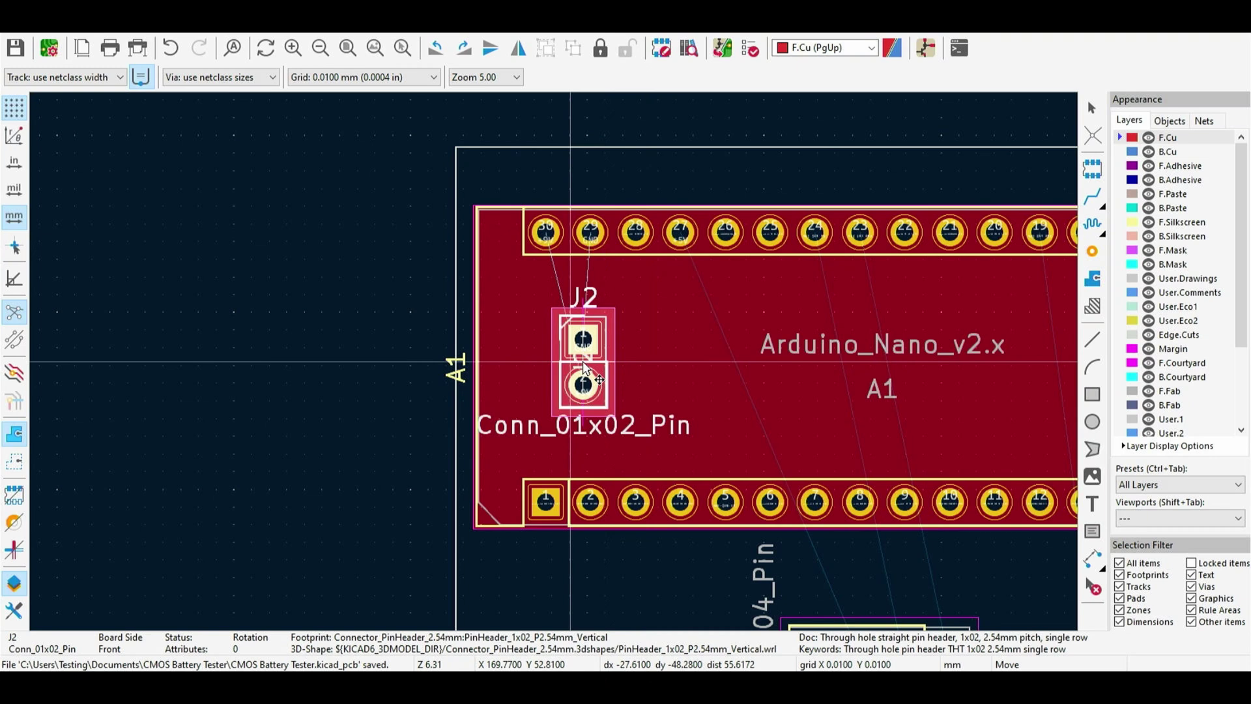
{"action": "key", "text": "r"}
{"action": "key", "text": "r"}
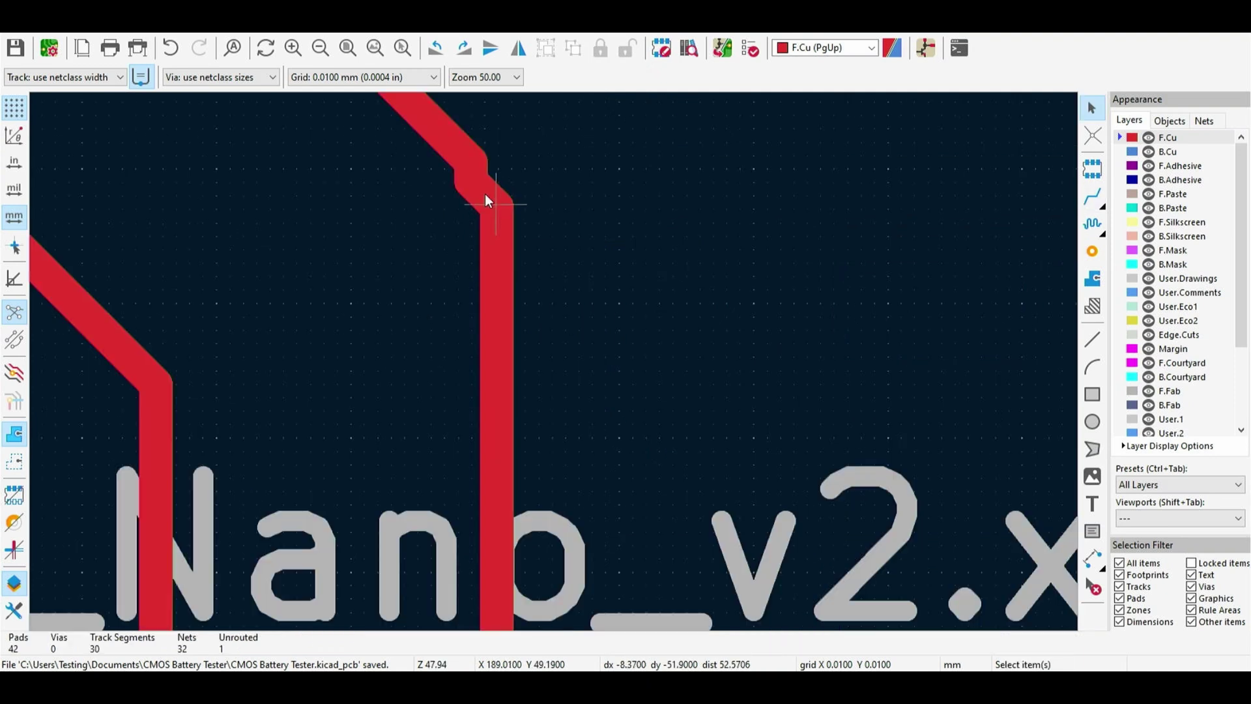
Select the copper track at its bend and the vertical track
{"action": "left_click", "coordinate": [478, 187]}
{"action": "left_click", "coordinate": [465, 184]}
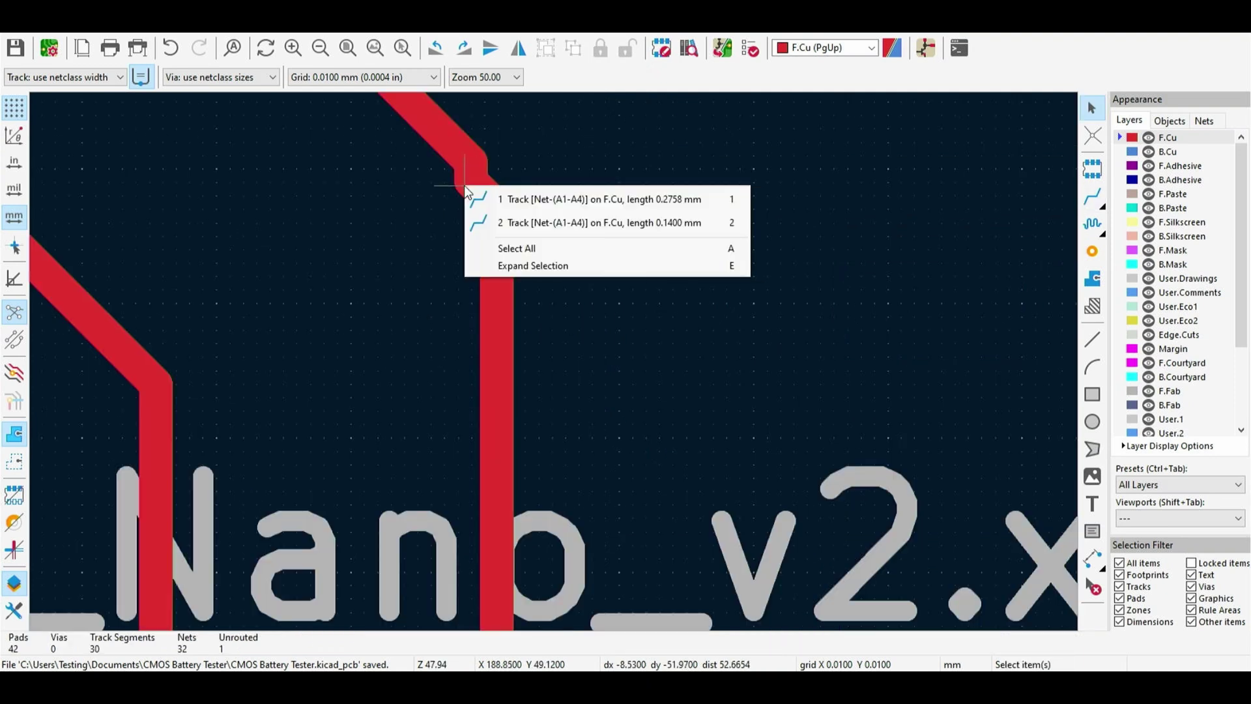
{"action": "left_click", "coordinate": [494, 196]}
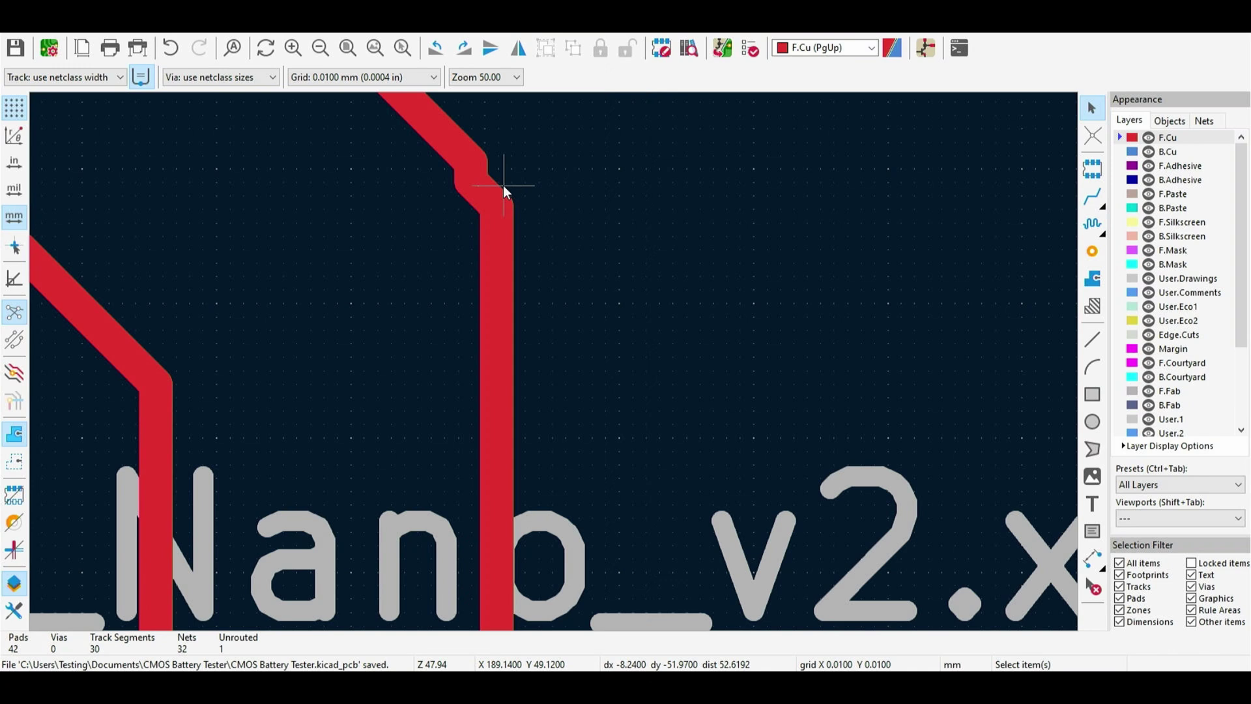
{"action": "left_click", "coordinate": [467, 181]}
{"action": "left_click", "coordinate": [459, 179]}
{"action": "left_click", "coordinate": [484, 321]}
{"action": "scroll", "coordinate": [574, 307], "scroll_direction": "up", "scroll_amount": 3}
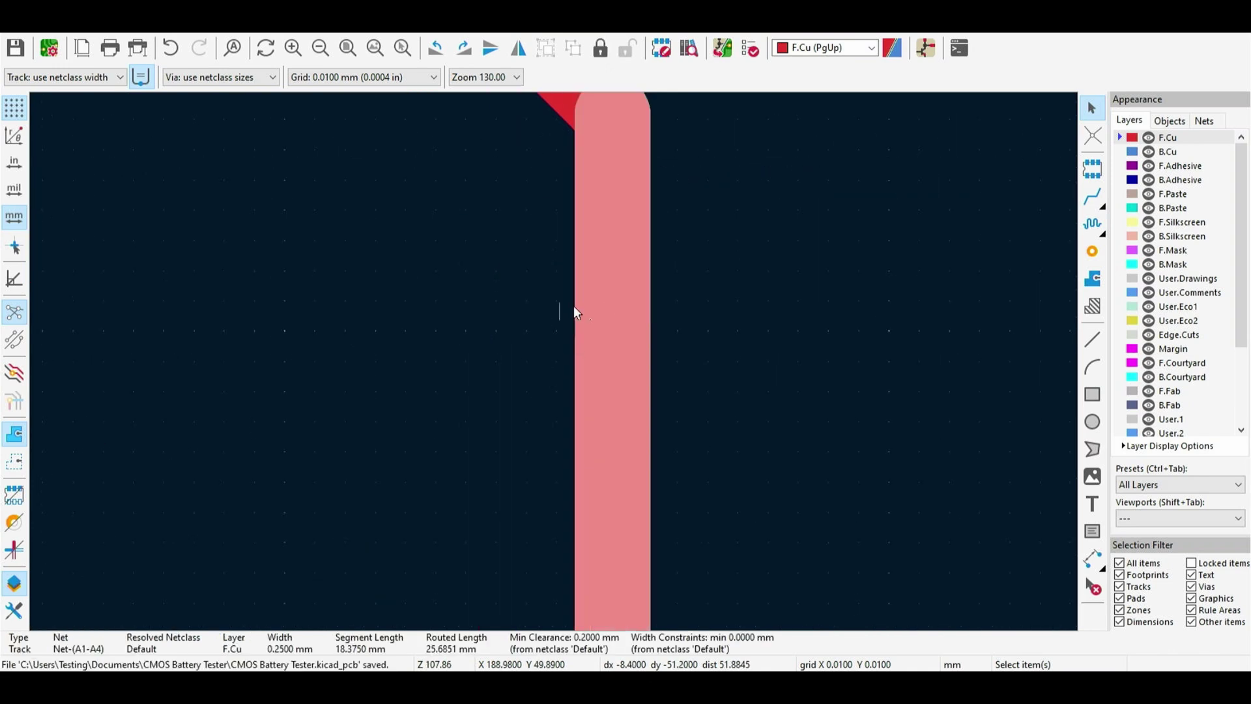
{"action": "scroll", "coordinate": [558, 494], "scroll_direction": "down", "scroll_amount": 1}
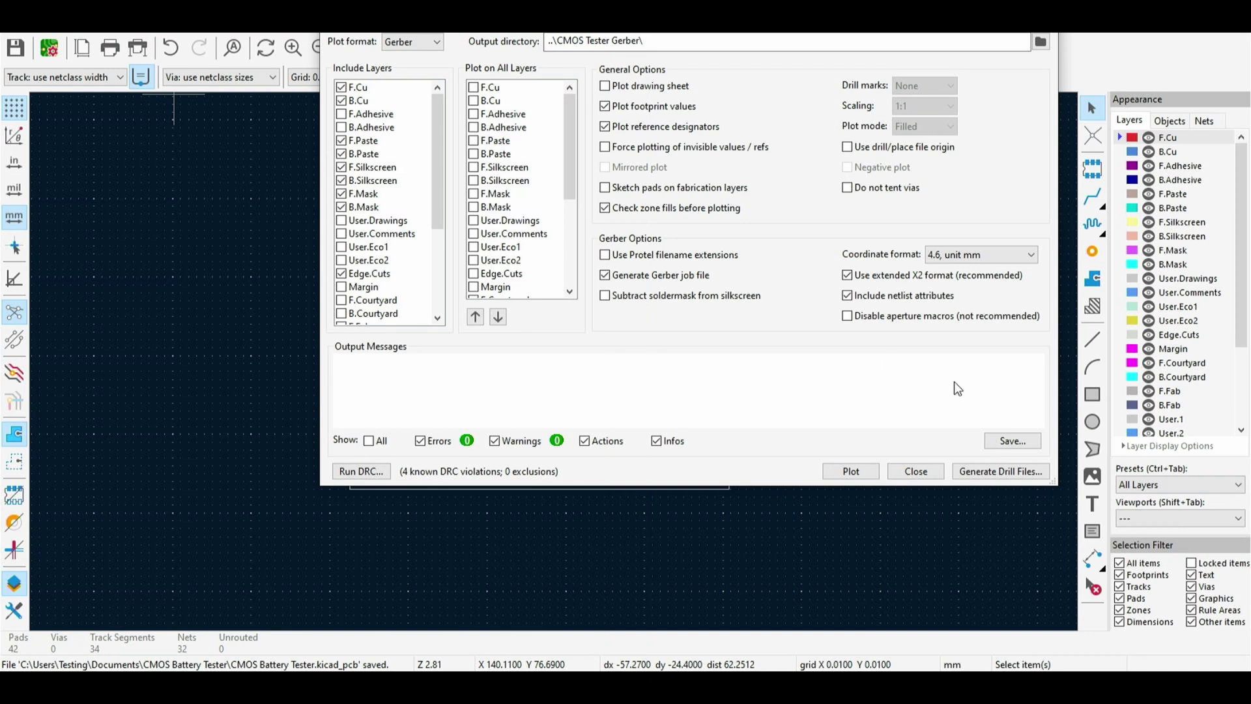
Plot the Gerber layers and generate PTH/NPTH drill files into CMOS Tester Gerber
{"action": "left_click", "coordinate": [868, 475]}
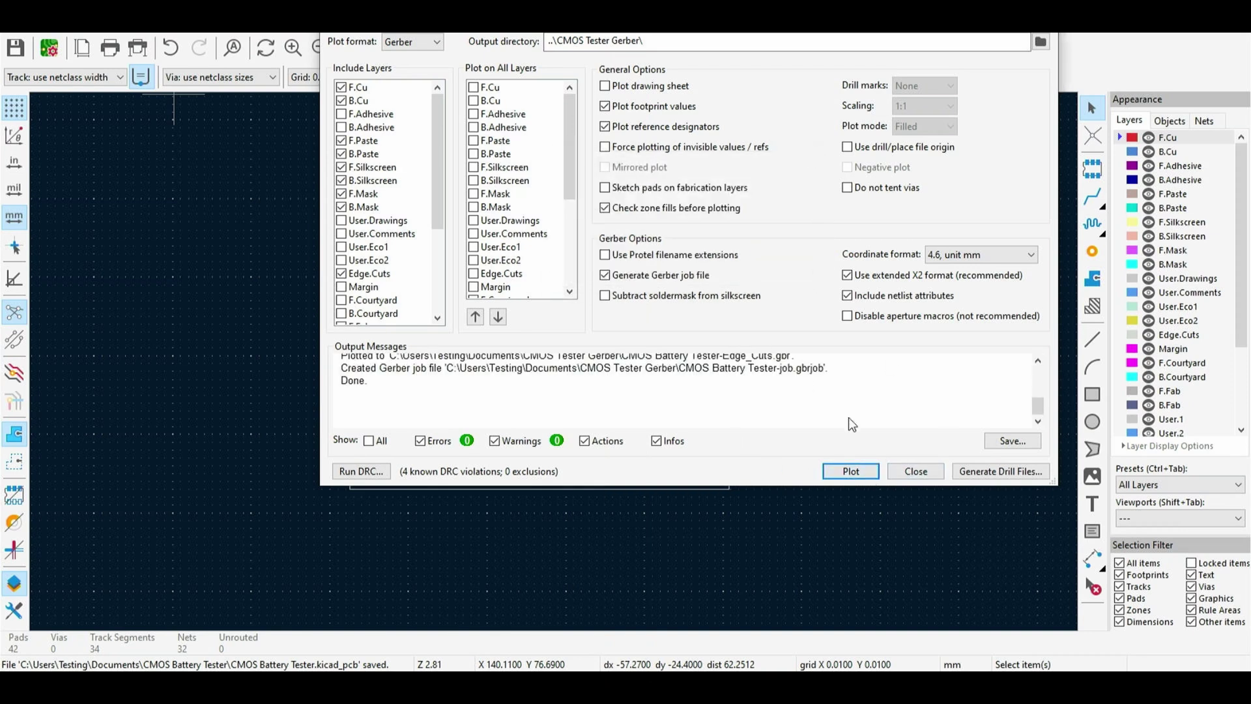
{"action": "left_click", "coordinate": [965, 472]}
{"action": "left_click", "coordinate": [743, 458]}
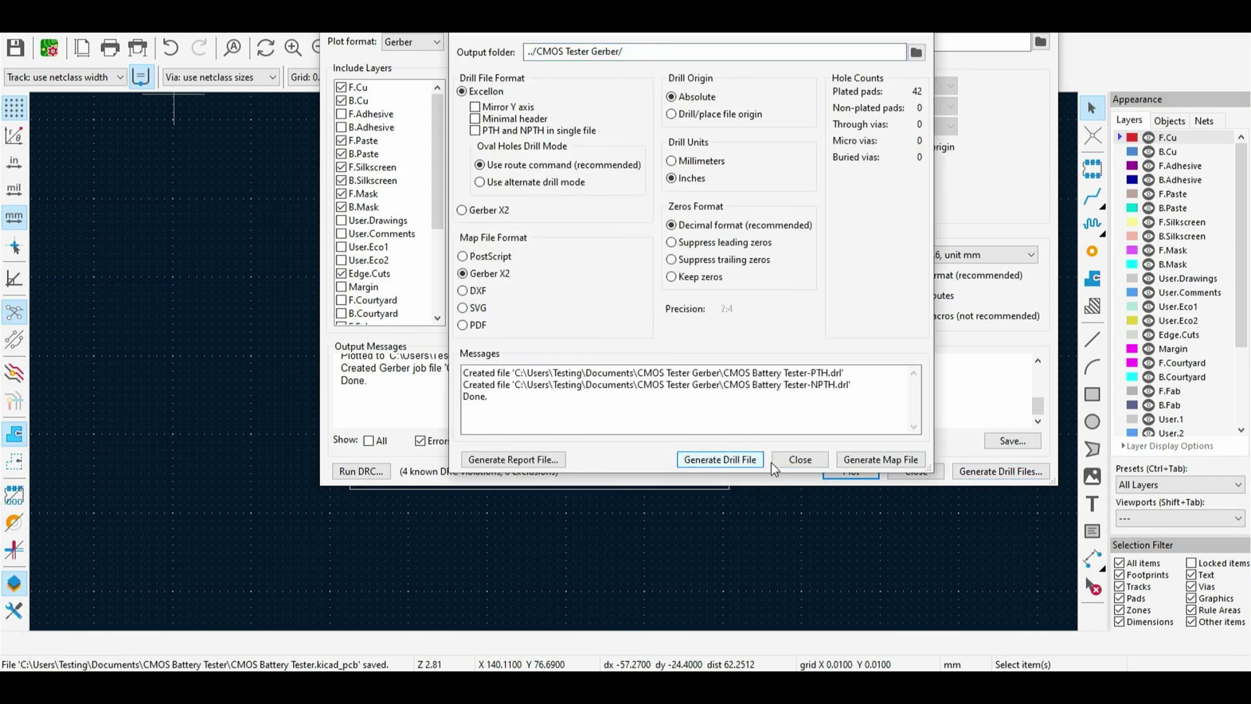
{"action": "left_click", "coordinate": [791, 459]}
{"action": "left_click", "coordinate": [916, 471]}
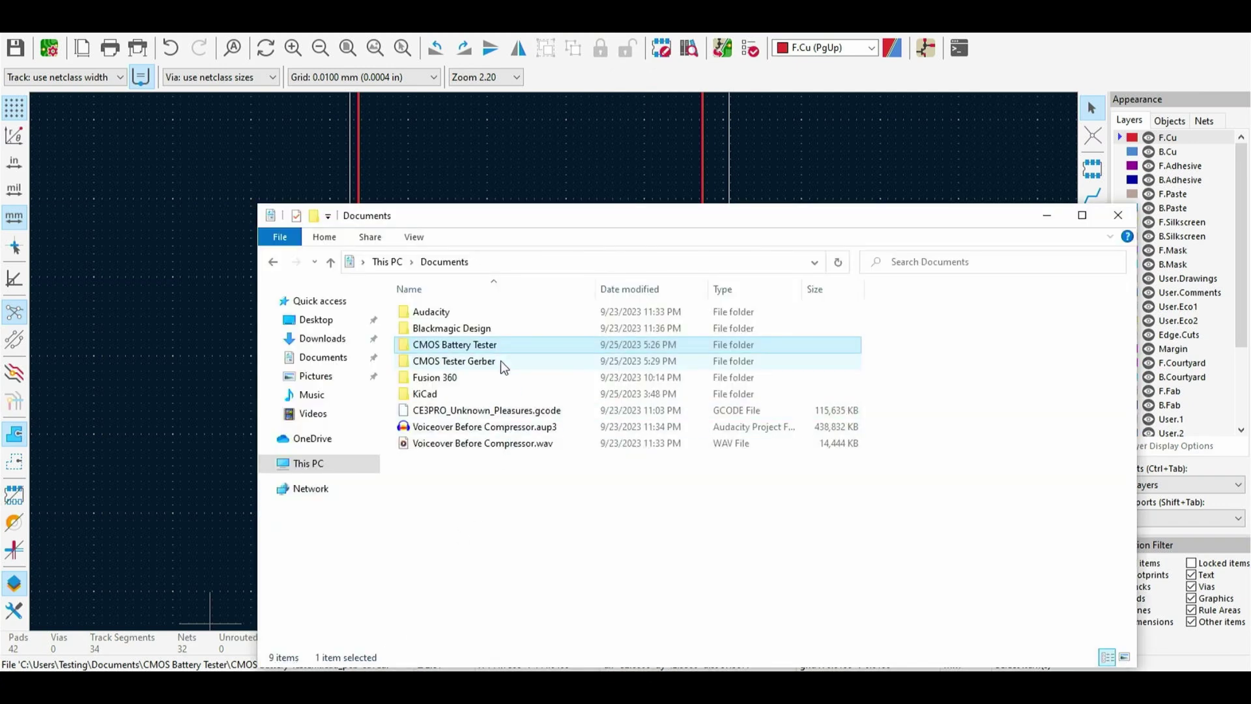
Check the CMOS Tester Gerber files, then zip the folder as CMOS Tester Gerber.zip
{"action": "double_click", "coordinate": [500, 360]}
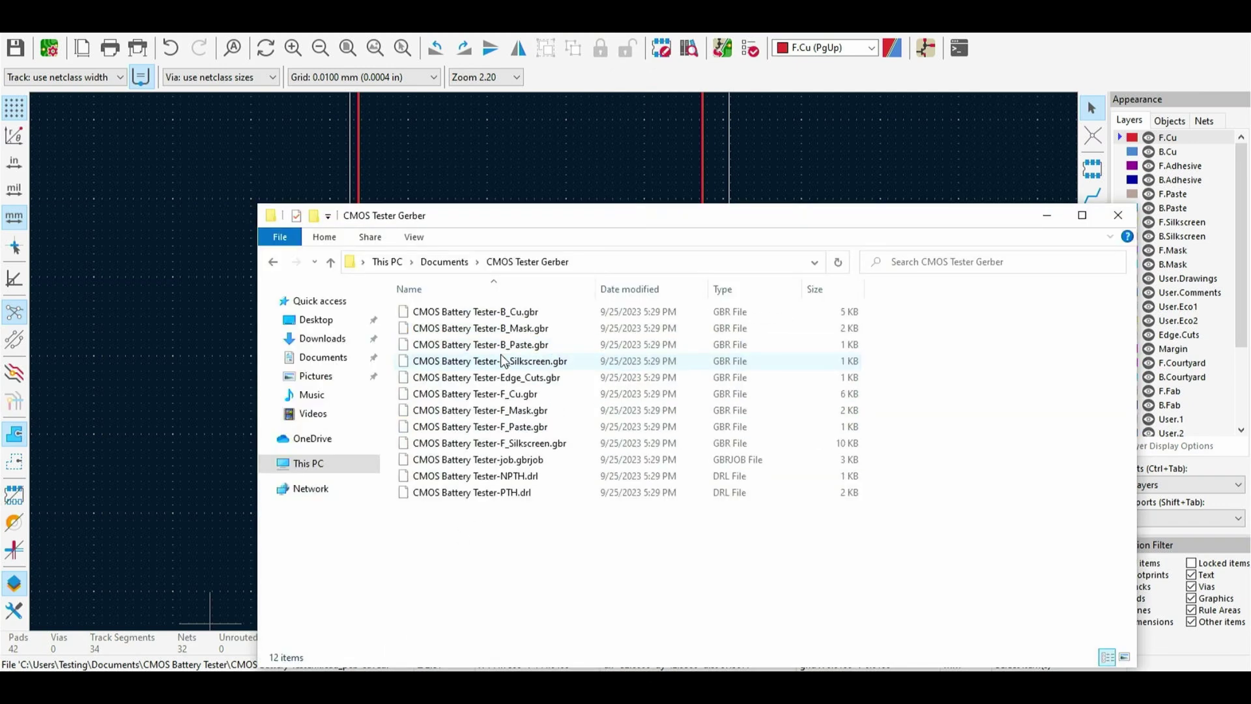
{"action": "left_click", "coordinate": [445, 263]}
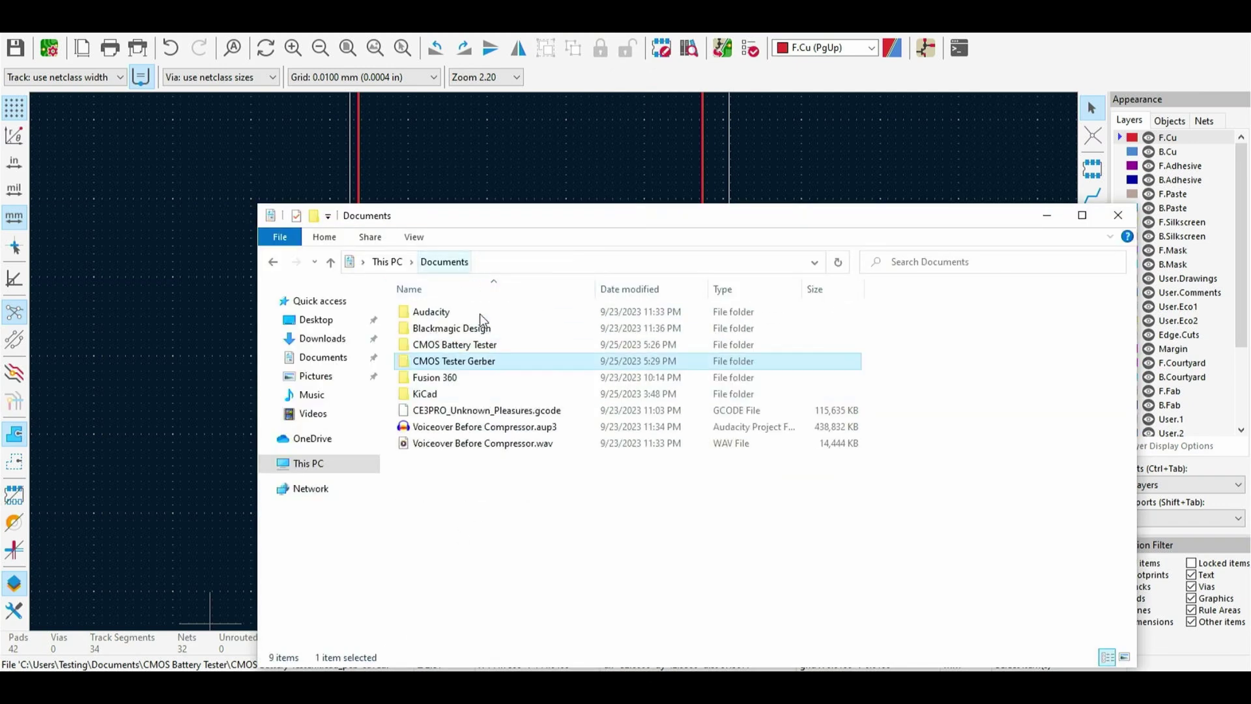
{"action": "right_click", "coordinate": [518, 357]}
{"action": "mouse_move", "coordinate": [626, 534]}
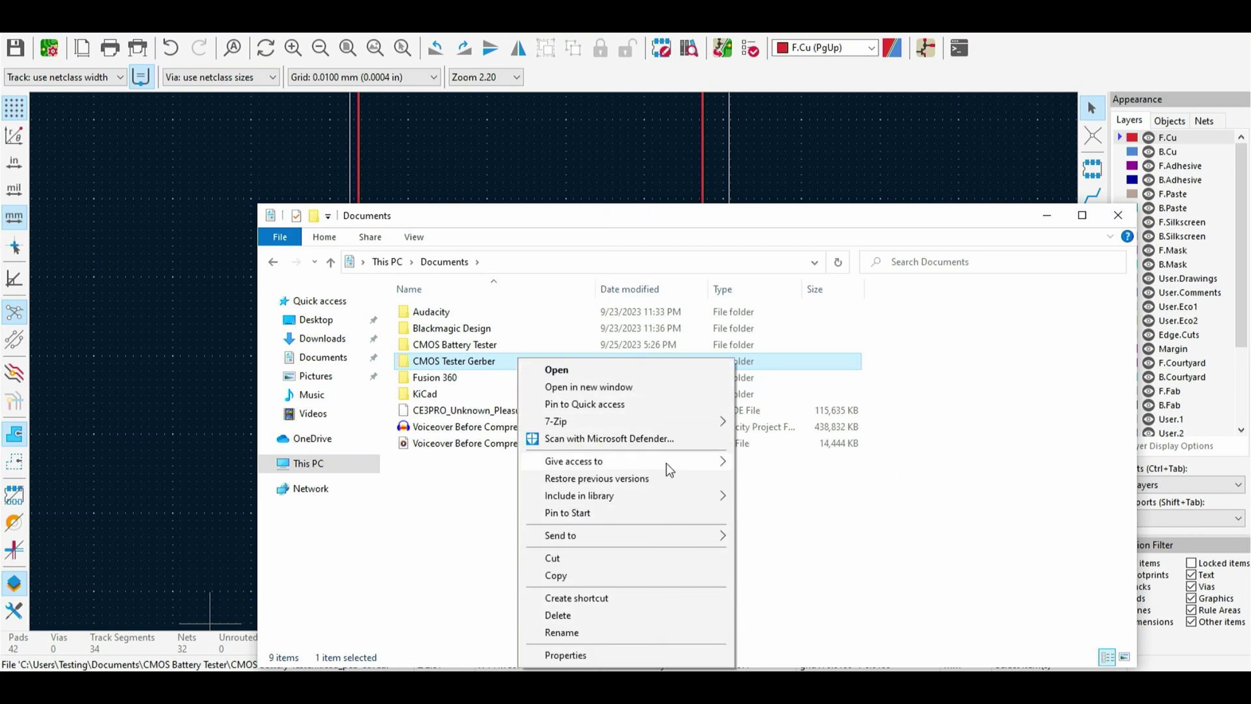
{"action": "mouse_move", "coordinate": [626, 496]}
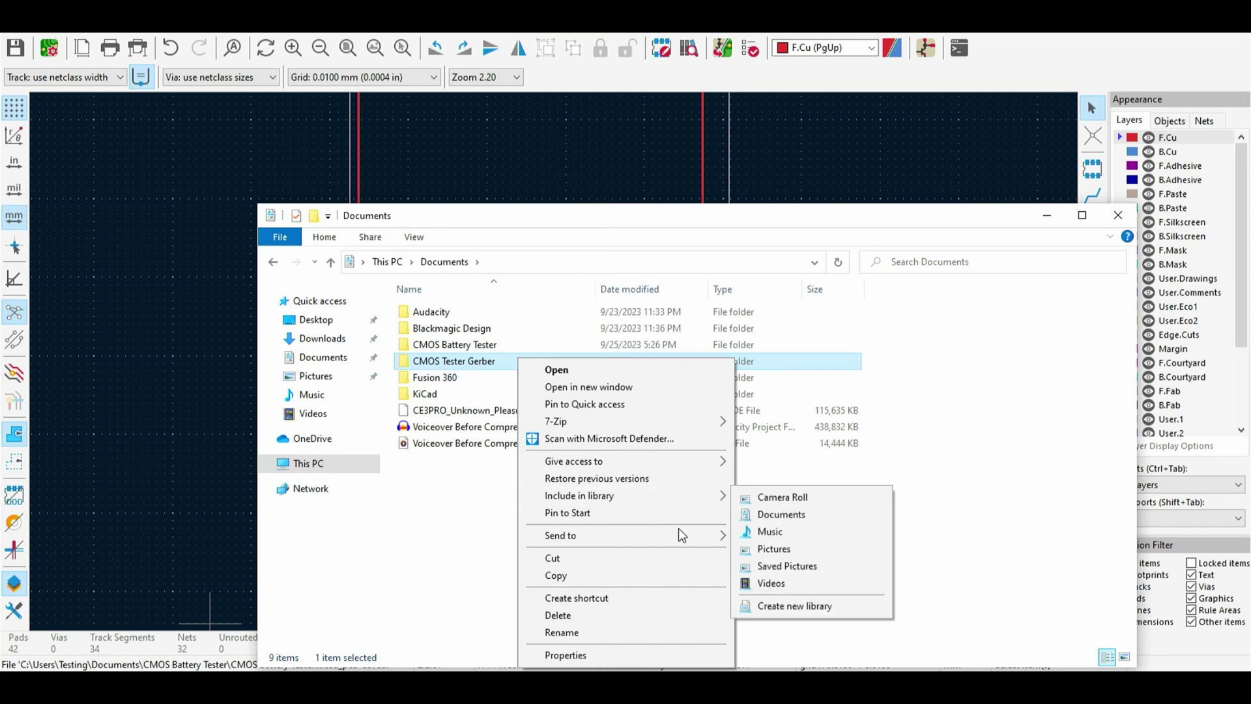
{"action": "left_click", "coordinate": [798, 554]}
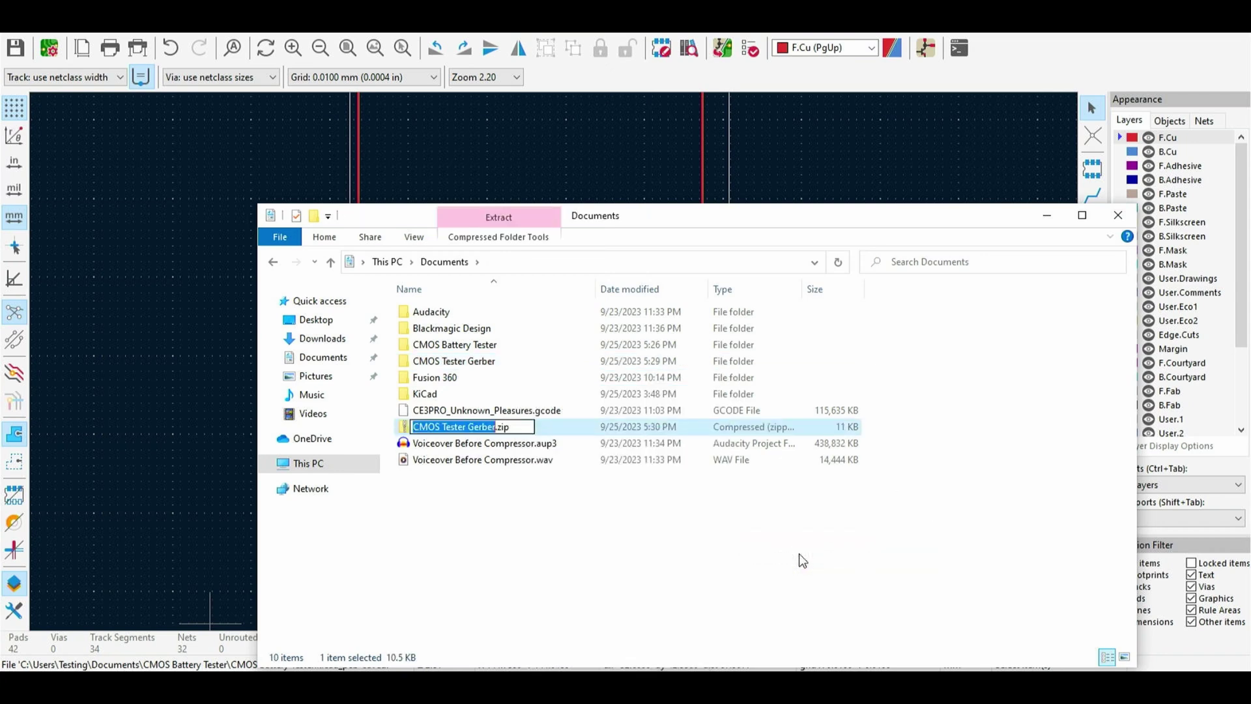
{"action": "key", "text": "Return"}
{"action": "left_click", "coordinate": [798, 553]}
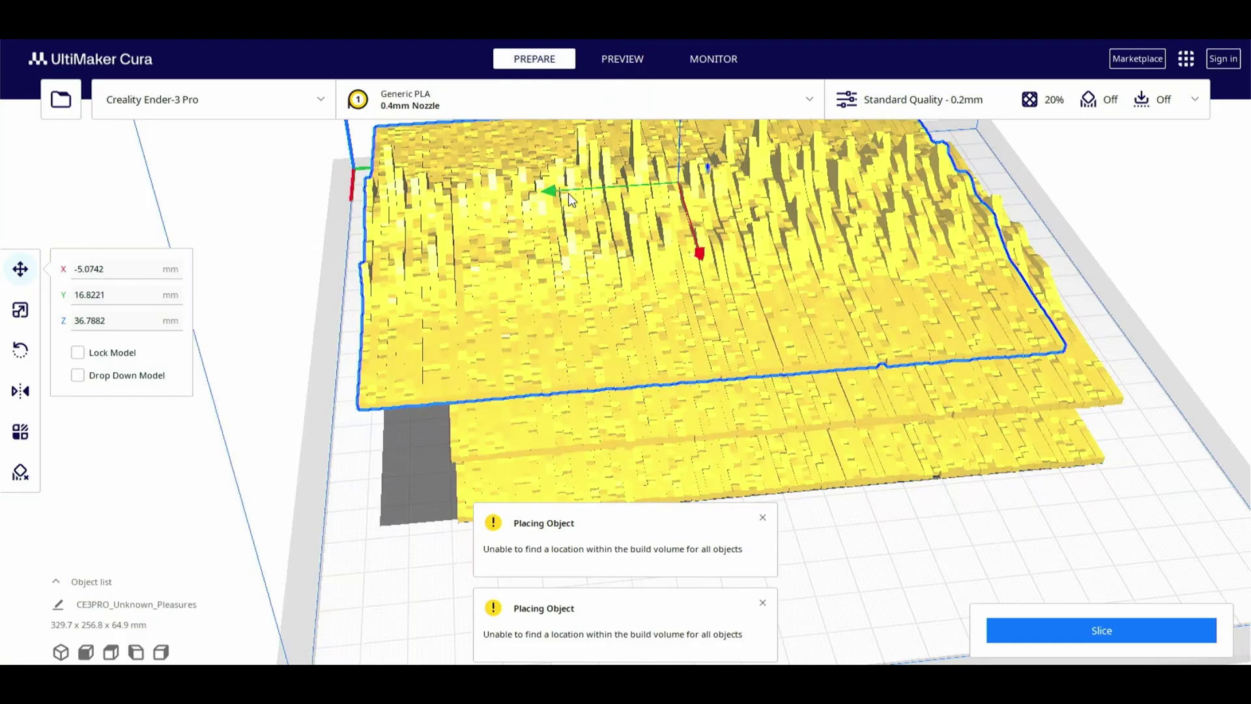
Move the Unknown Pleasures model along the Y axis and dismiss both placement warnings
{"action": "left_click_drag", "start_coordinate": [568, 192], "coordinate": [630, 192]}
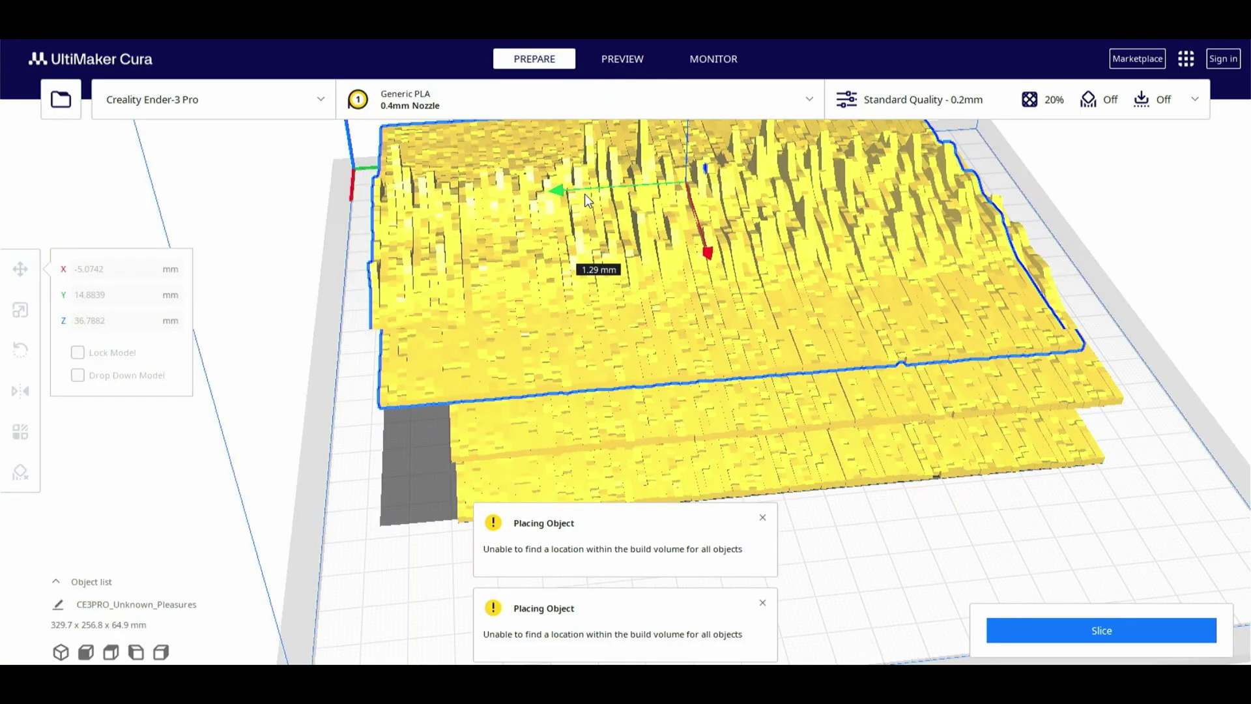
{"action": "scroll", "coordinate": [643, 176], "scroll_direction": "down", "scroll_amount": 5}
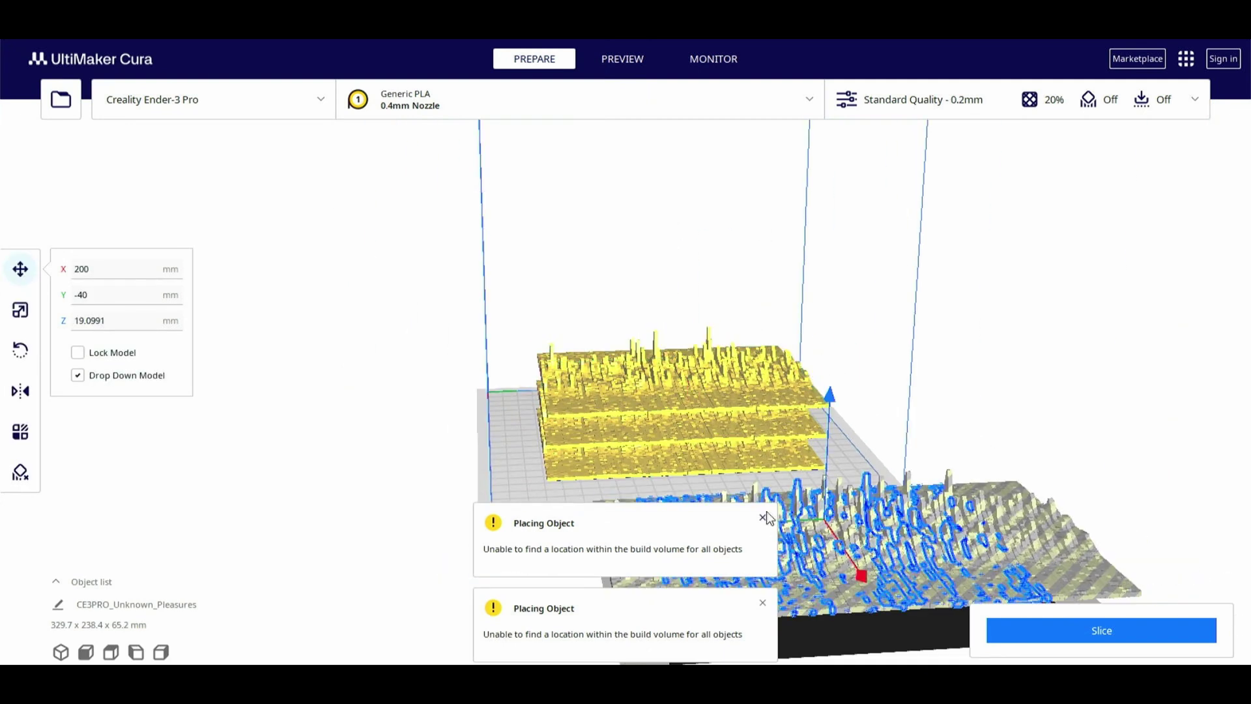
{"action": "type", "text": "-20"}
{"action": "left_click", "coordinate": [763, 518]}
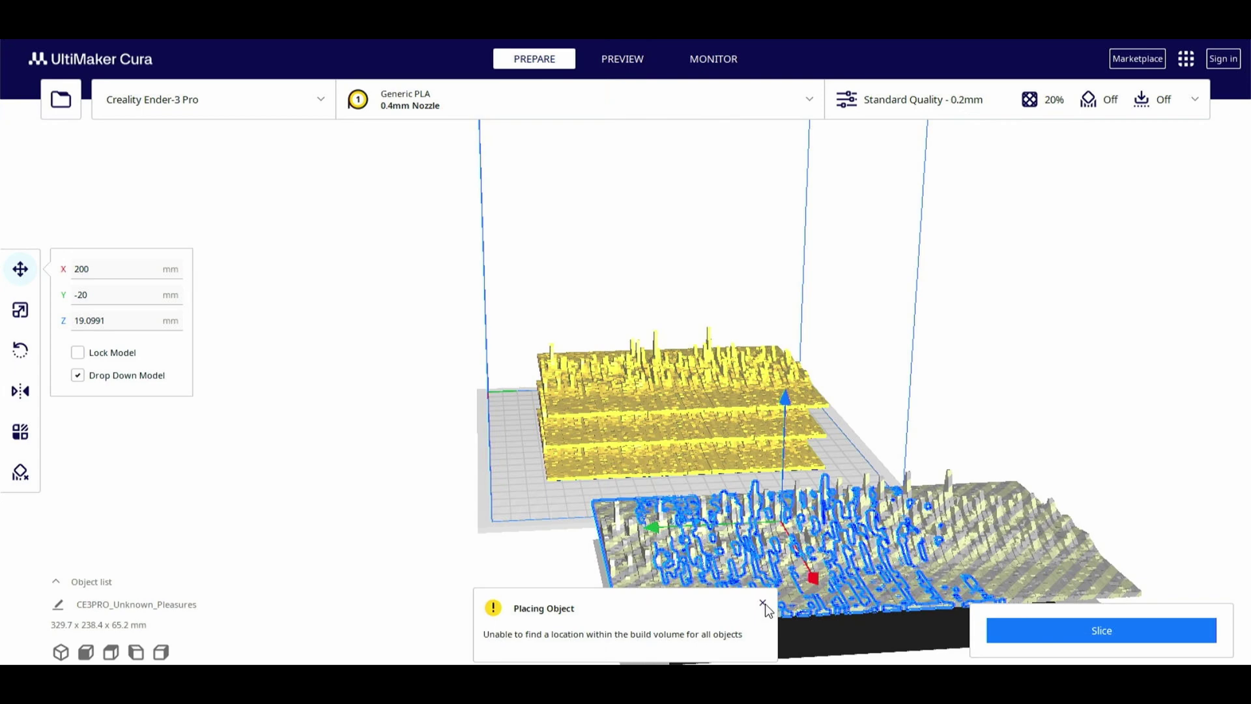
{"action": "left_click", "coordinate": [763, 603]}
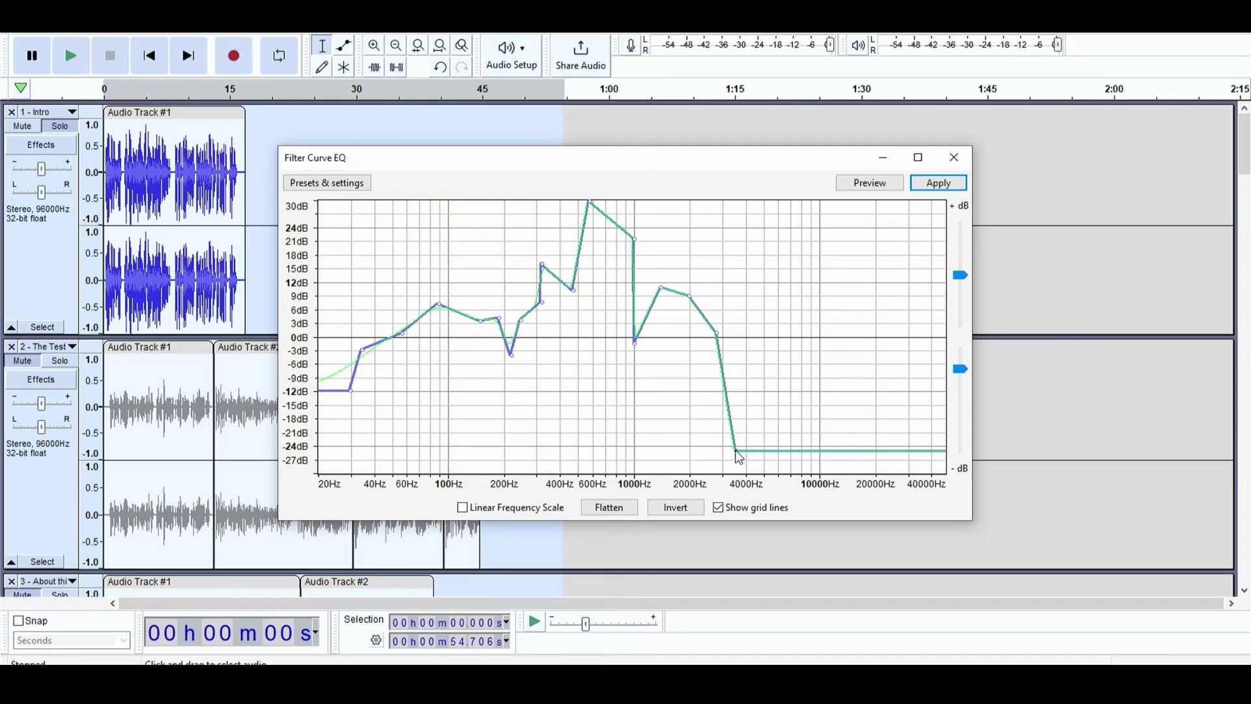
Reshape the Filter Curve EQ's high-frequency tail and apply it
{"action": "mouse_move", "coordinate": [788, 452]}
{"action": "left_mouse_down"}
{"action": "mouse_move", "coordinate": [784, 398]}
{"action": "mouse_move", "coordinate": [835, 446]}
{"action": "mouse_move", "coordinate": [886, 405]}
{"action": "mouse_move", "coordinate": [885, 215]}
{"action": "left_mouse_up"}
{"action": "left_click", "coordinate": [865, 443]}
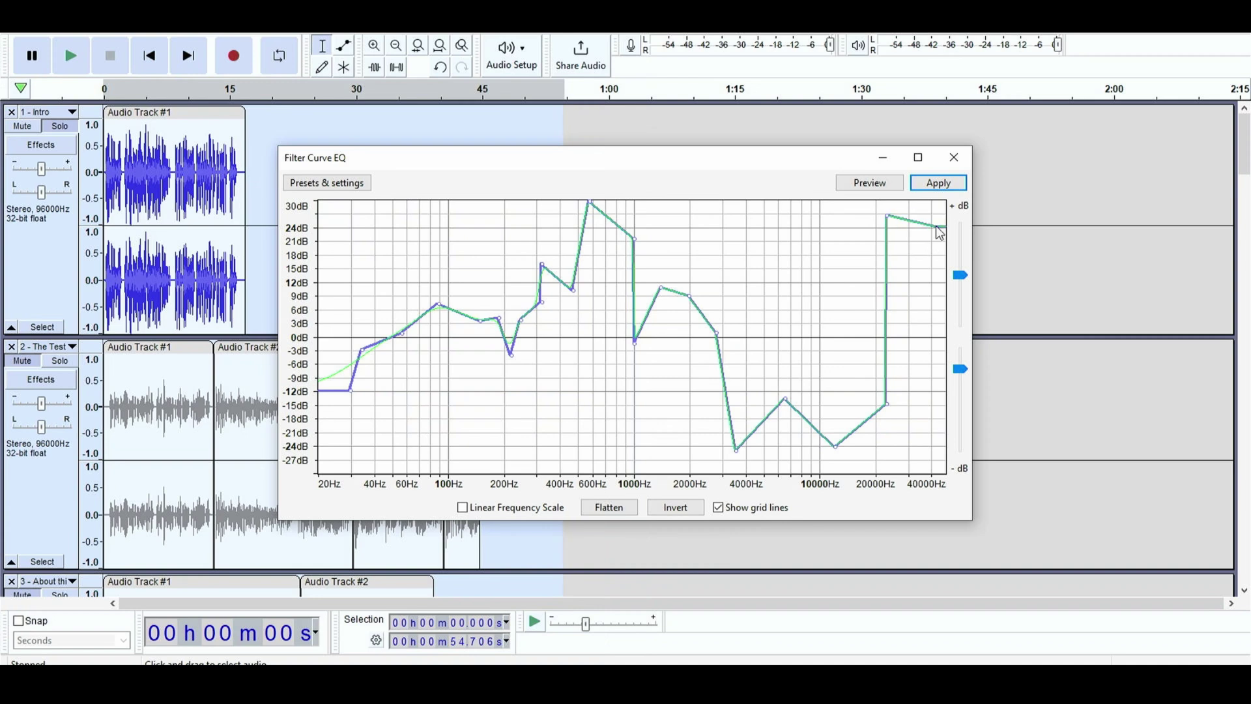
{"action": "left_click", "coordinate": [938, 185]}
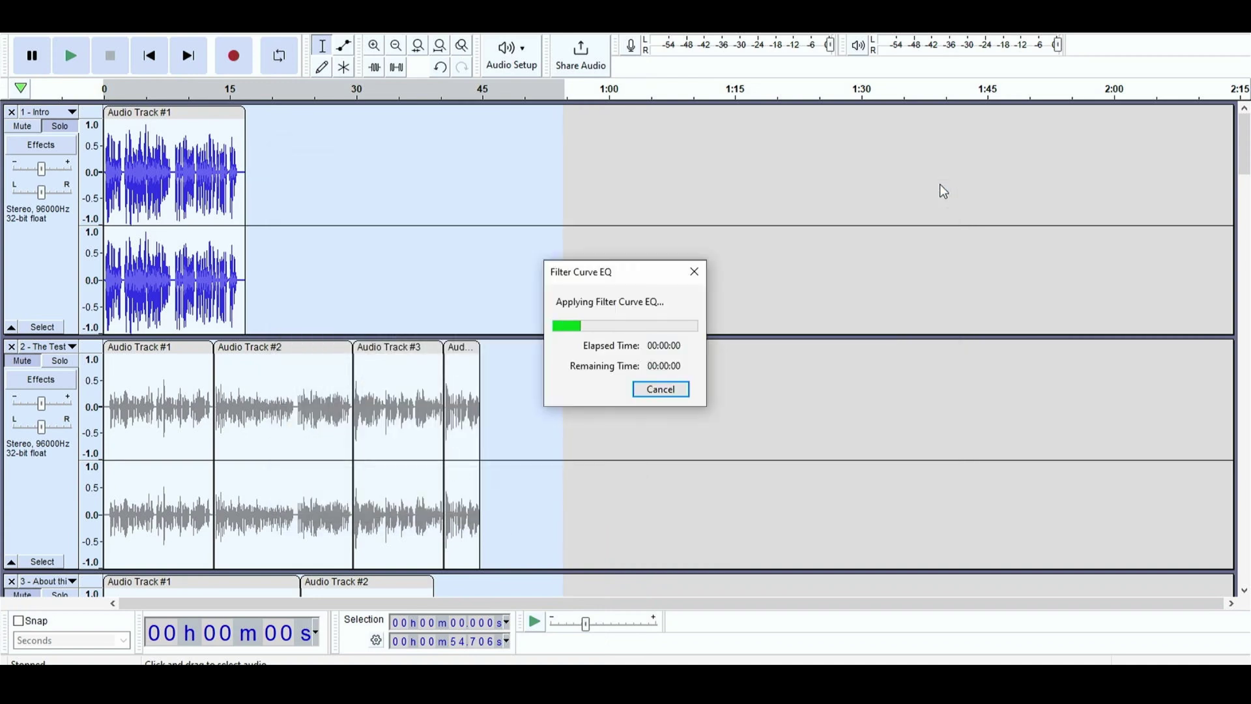